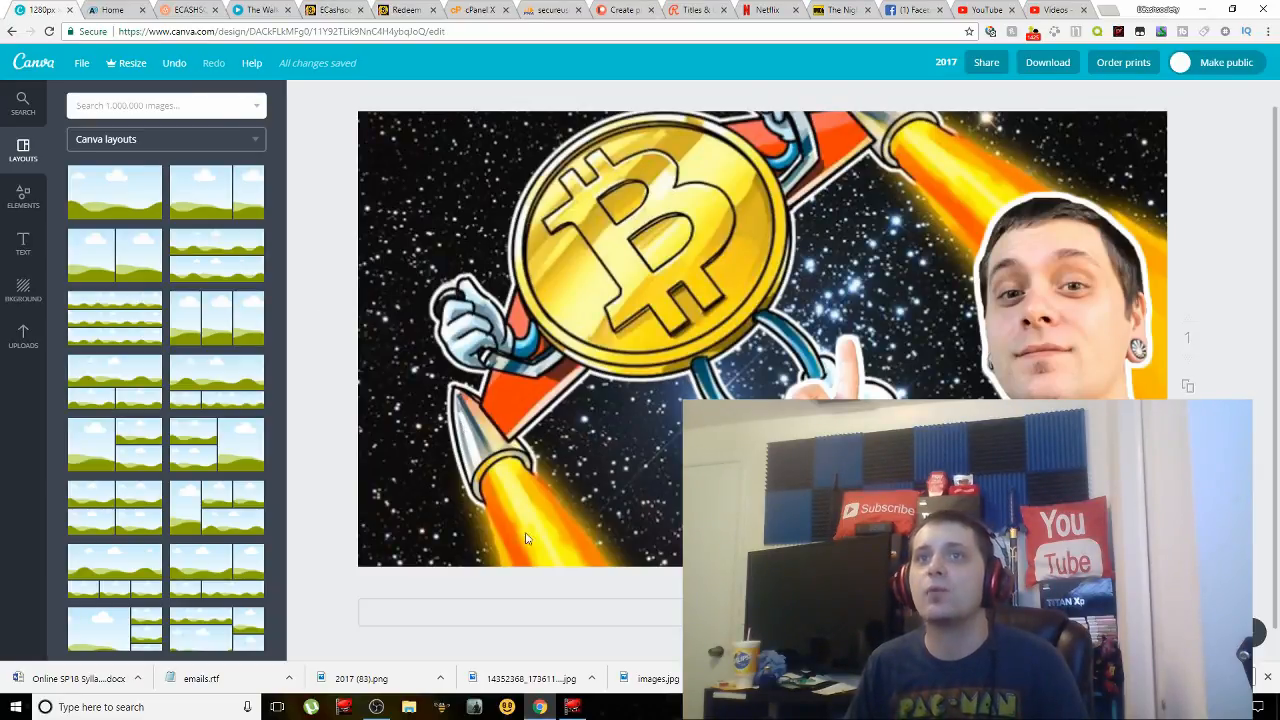
# Search Google in a new browser tab for "youtube thumbnails size"
pyautogui.moveTo(577, 712)
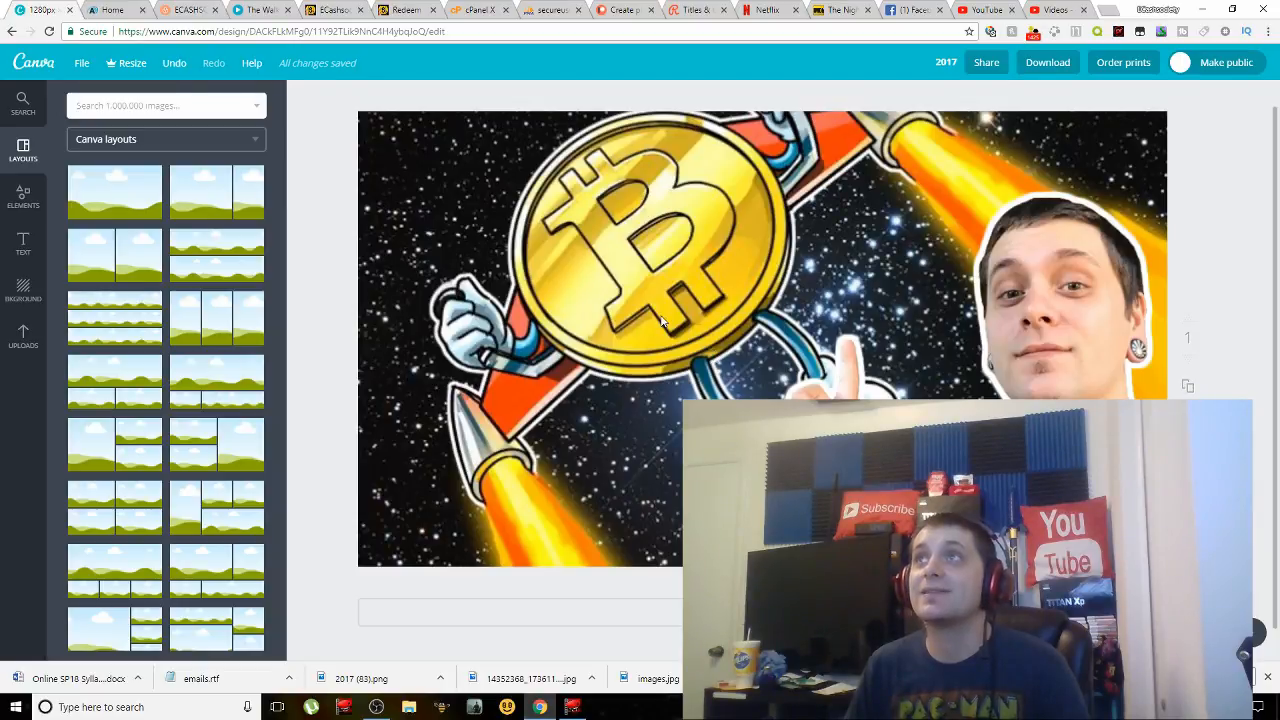
pyautogui.click(1100, 13)
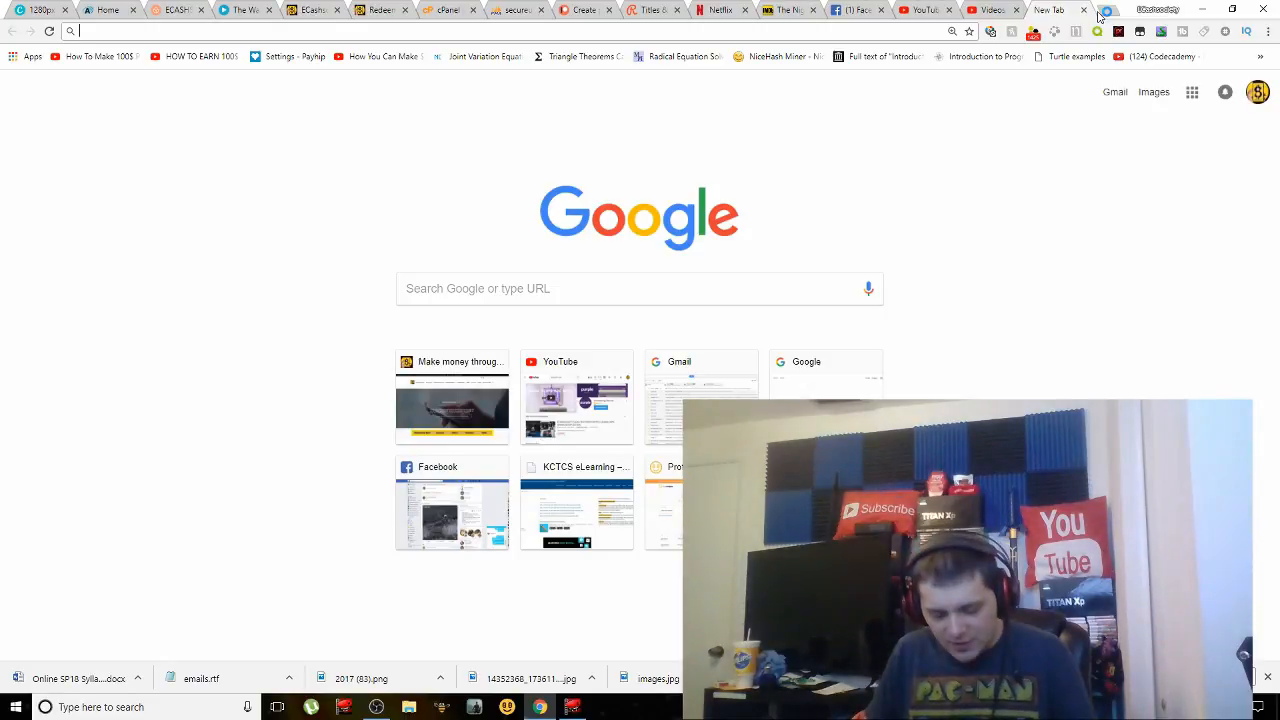
pyautogui.write('youtube t')
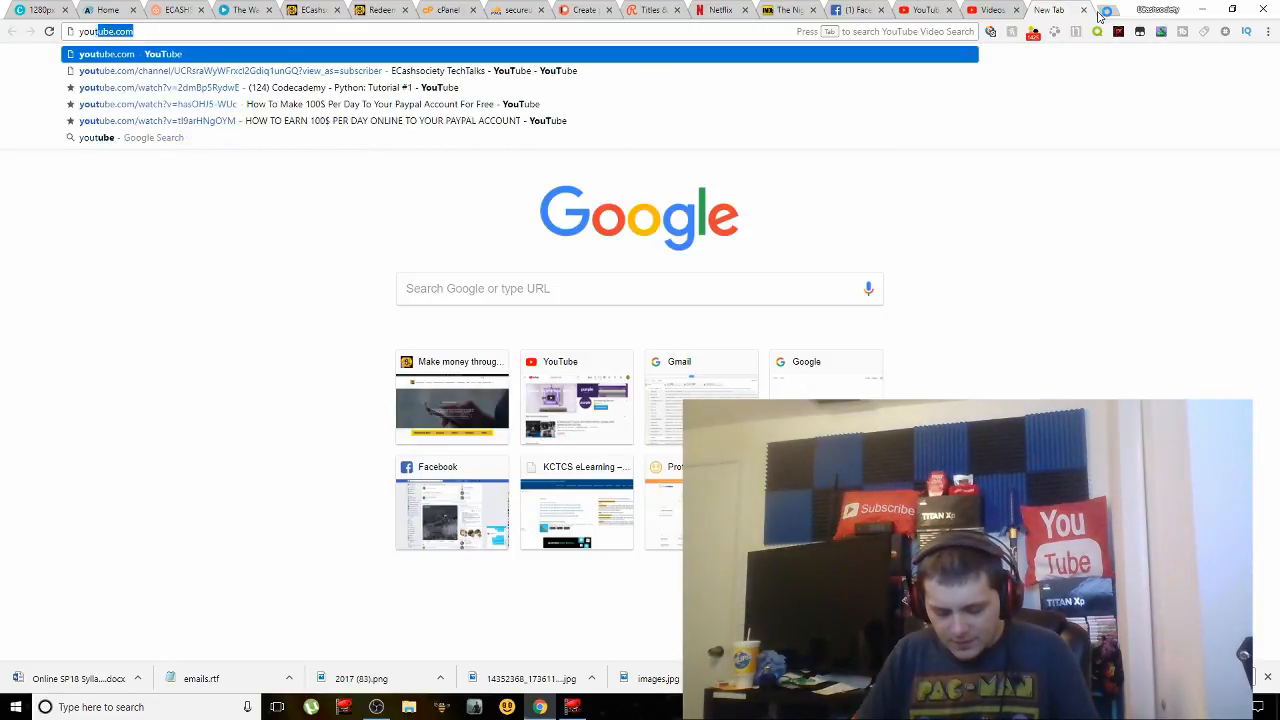
pyautogui.write('humbnails')
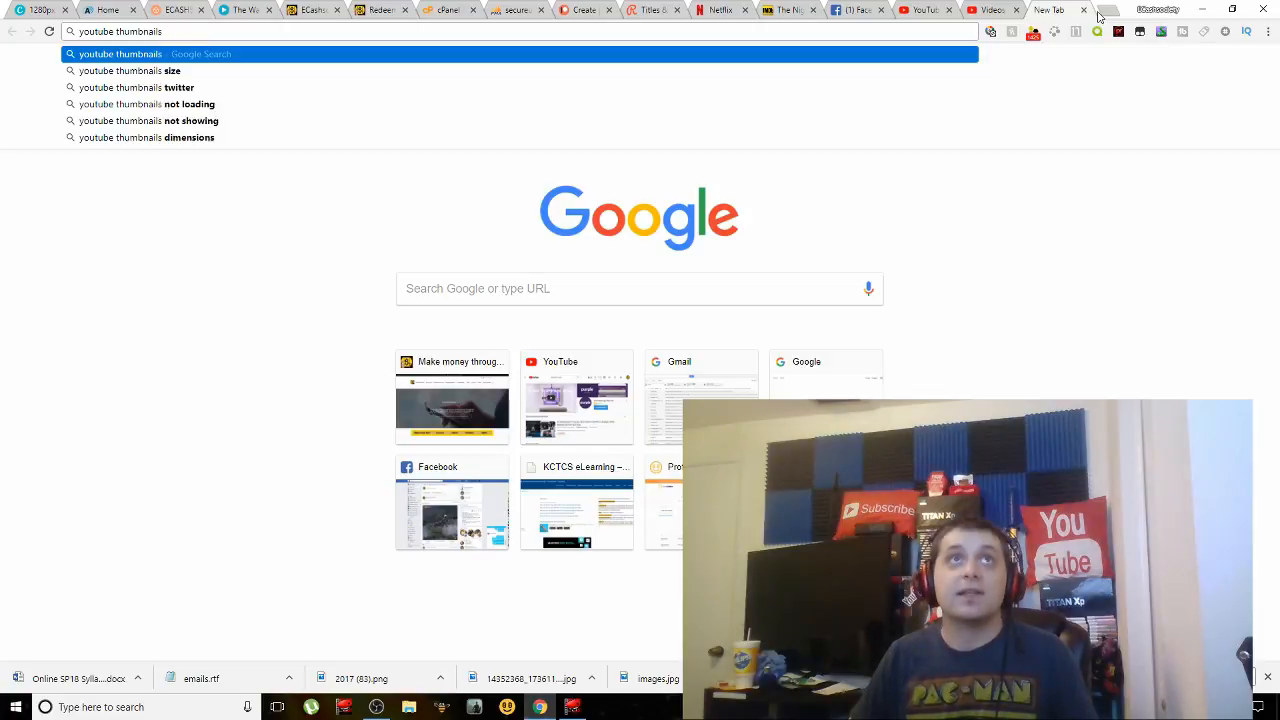
pyautogui.press('Return')
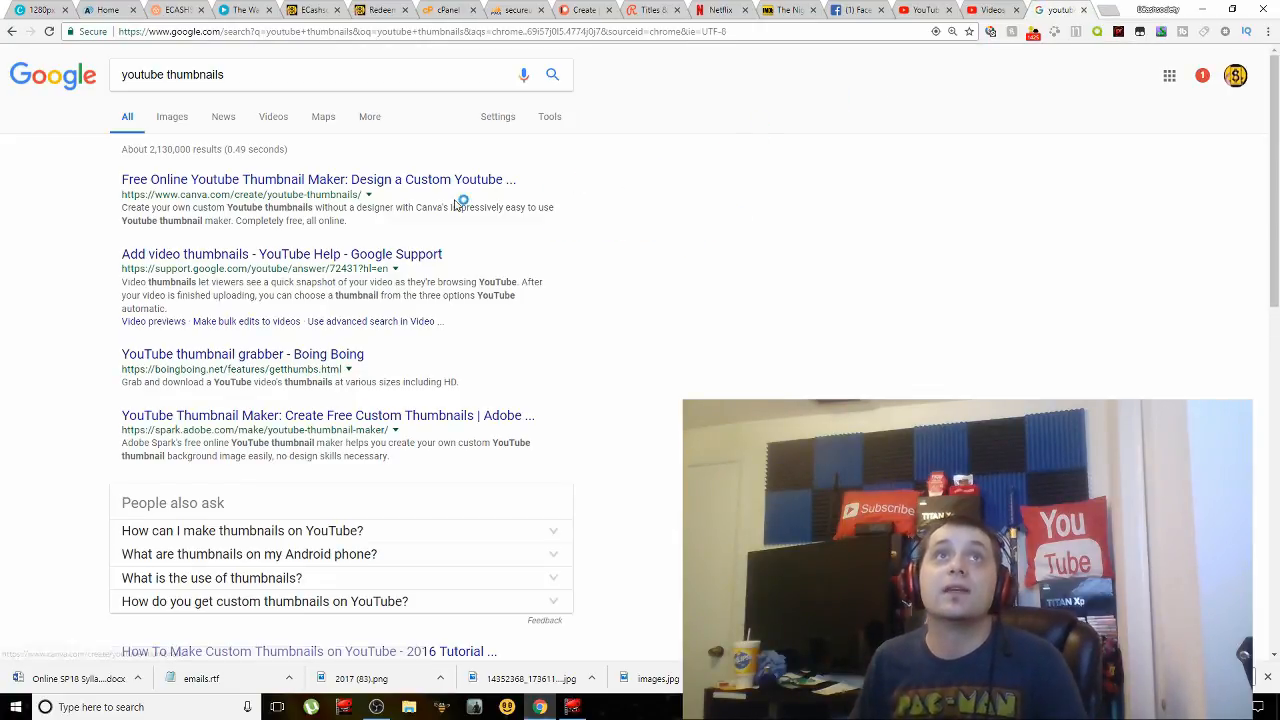
pyautogui.click(266, 77)
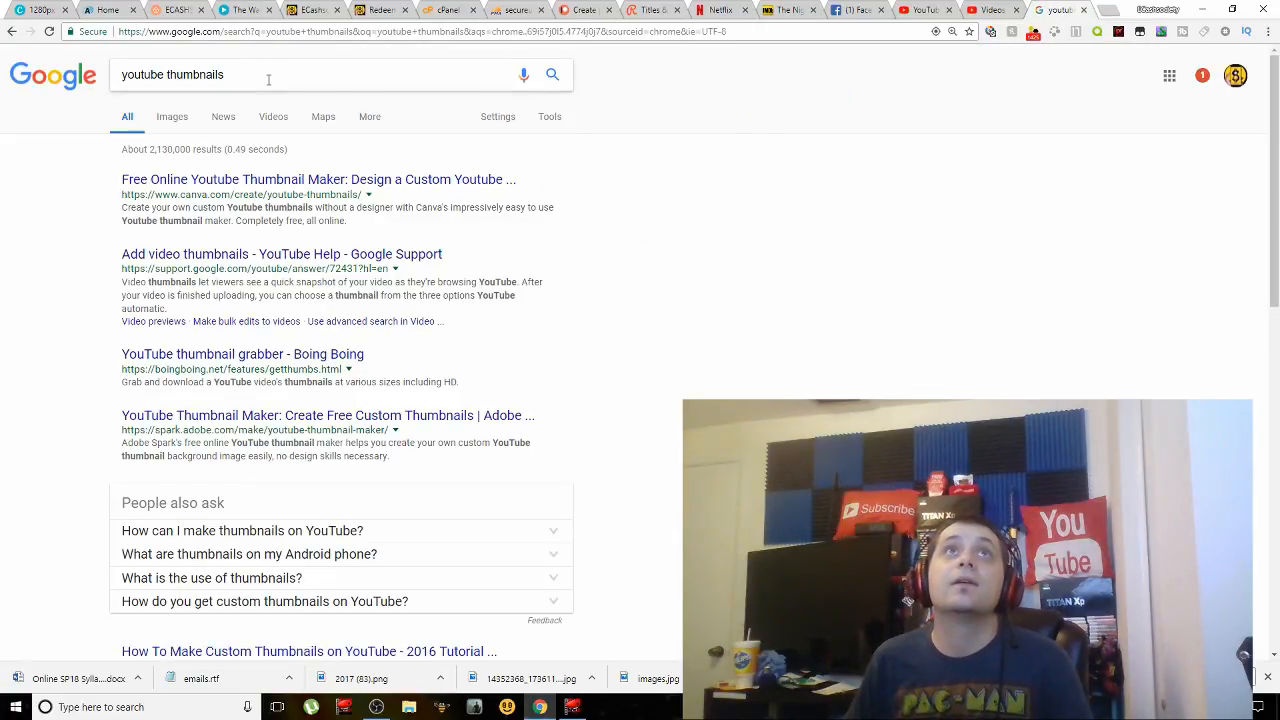
pyautogui.write('size')
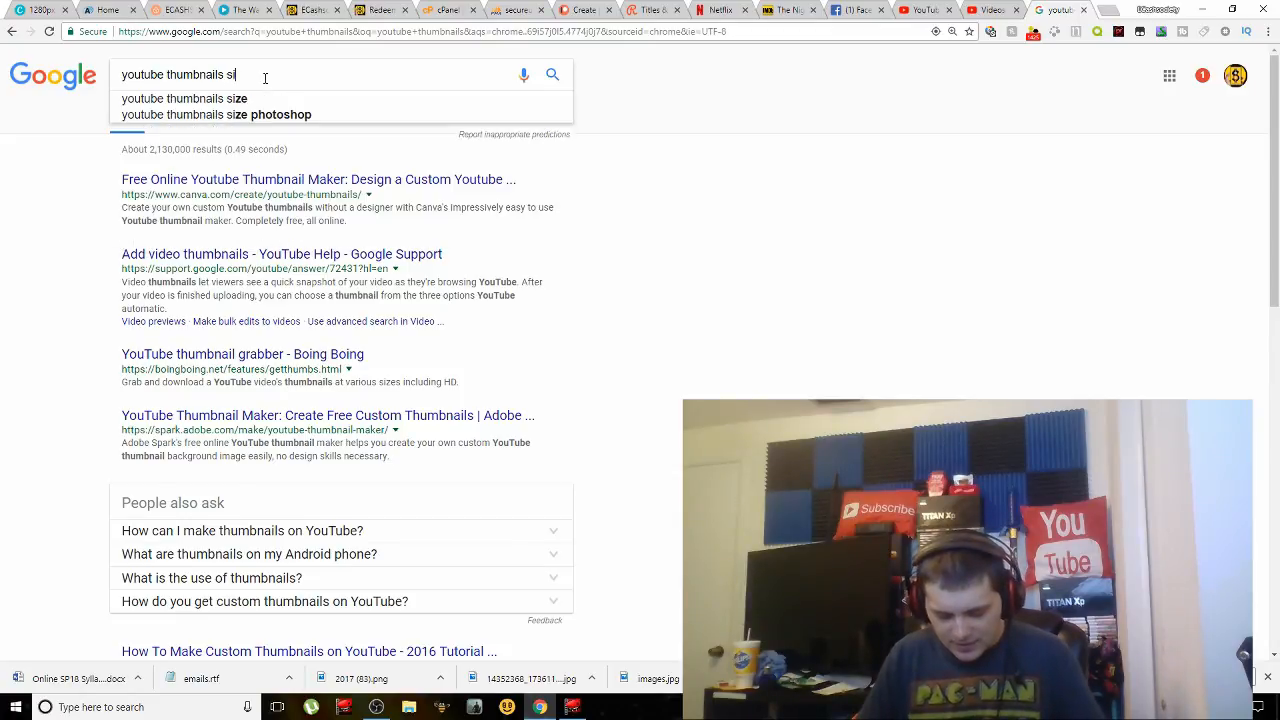
pyautogui.press('Return')
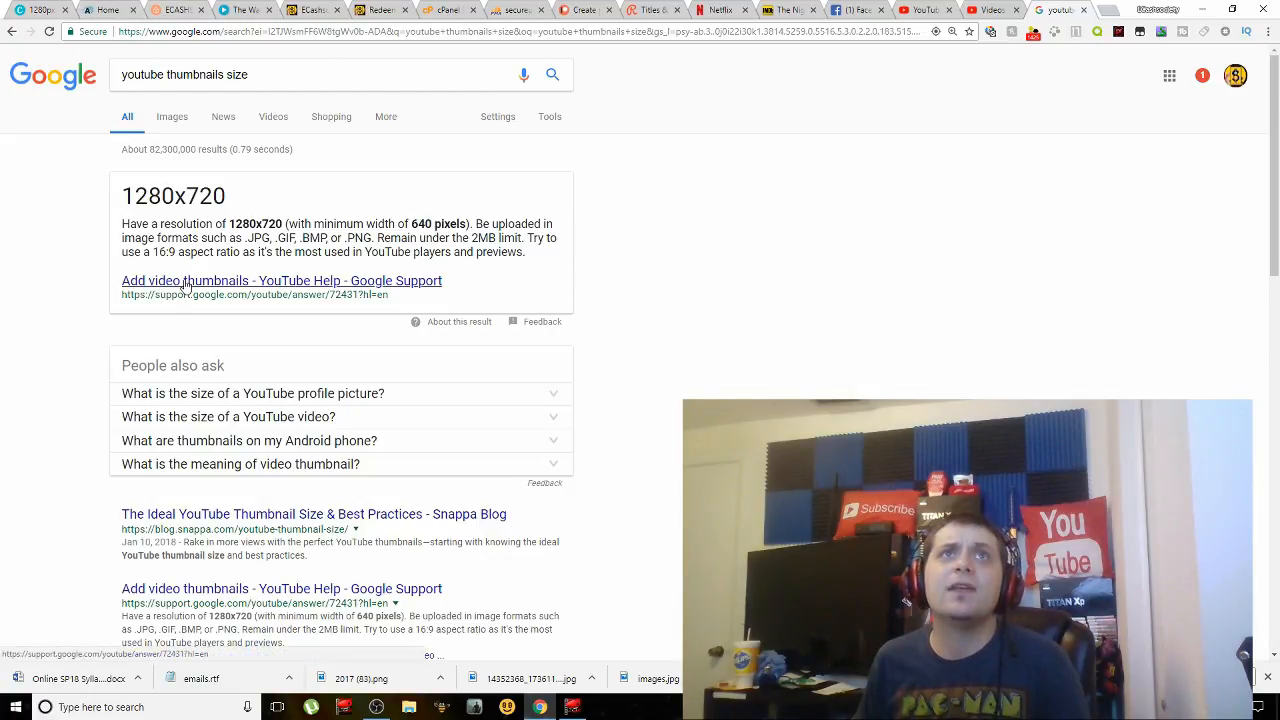
# Return to the Canva design and add a heading reading "The quick brown fox" over the bitcoin
pyautogui.click(40, 10)
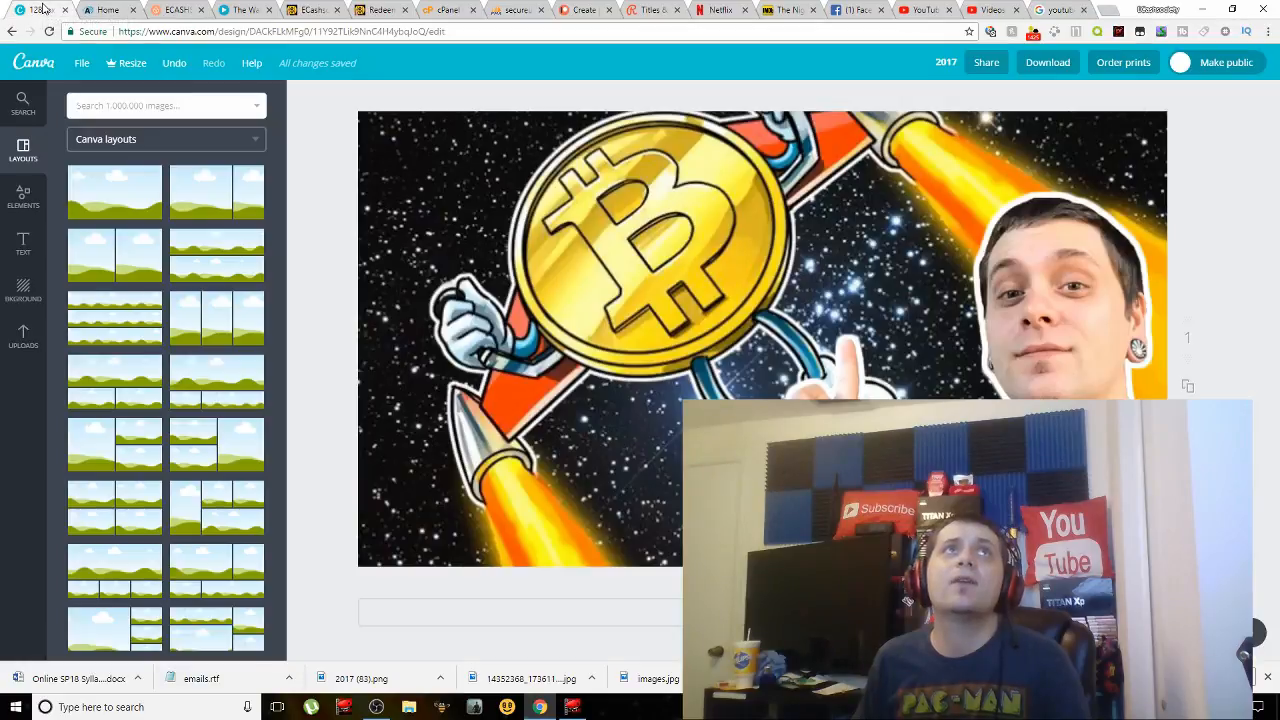
pyautogui.click(23, 245)
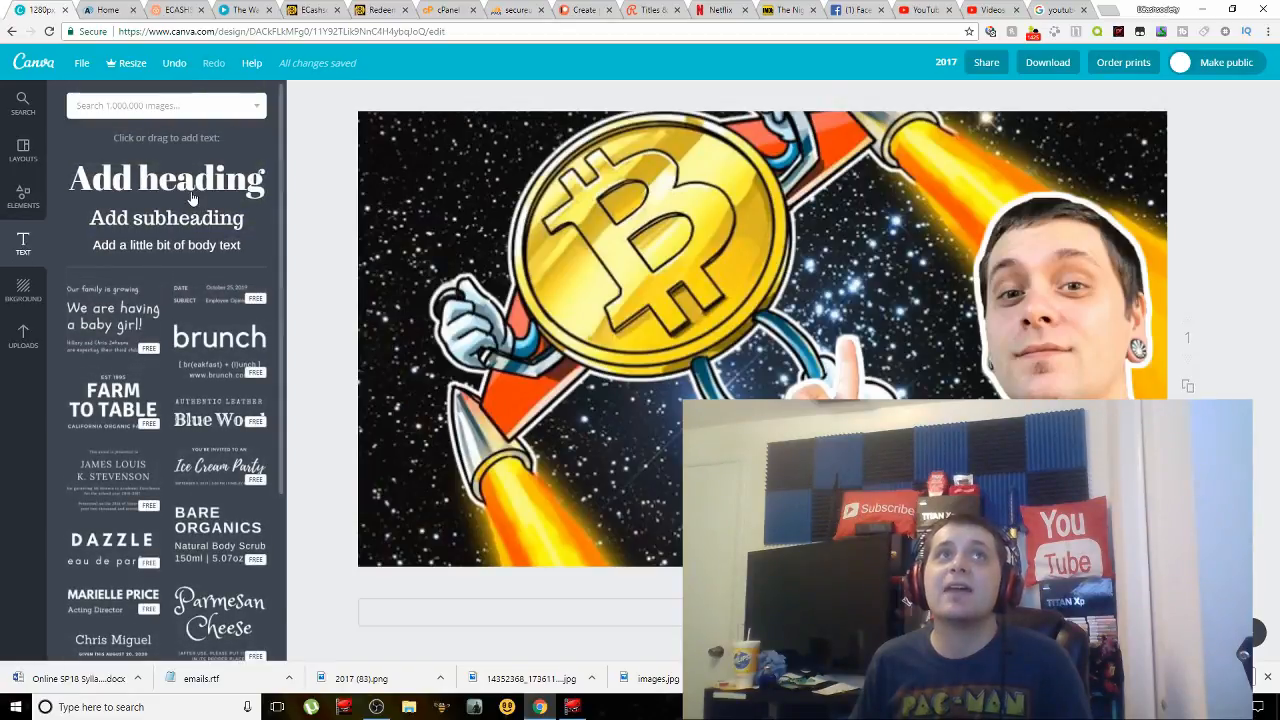
pyautogui.click(185, 196)
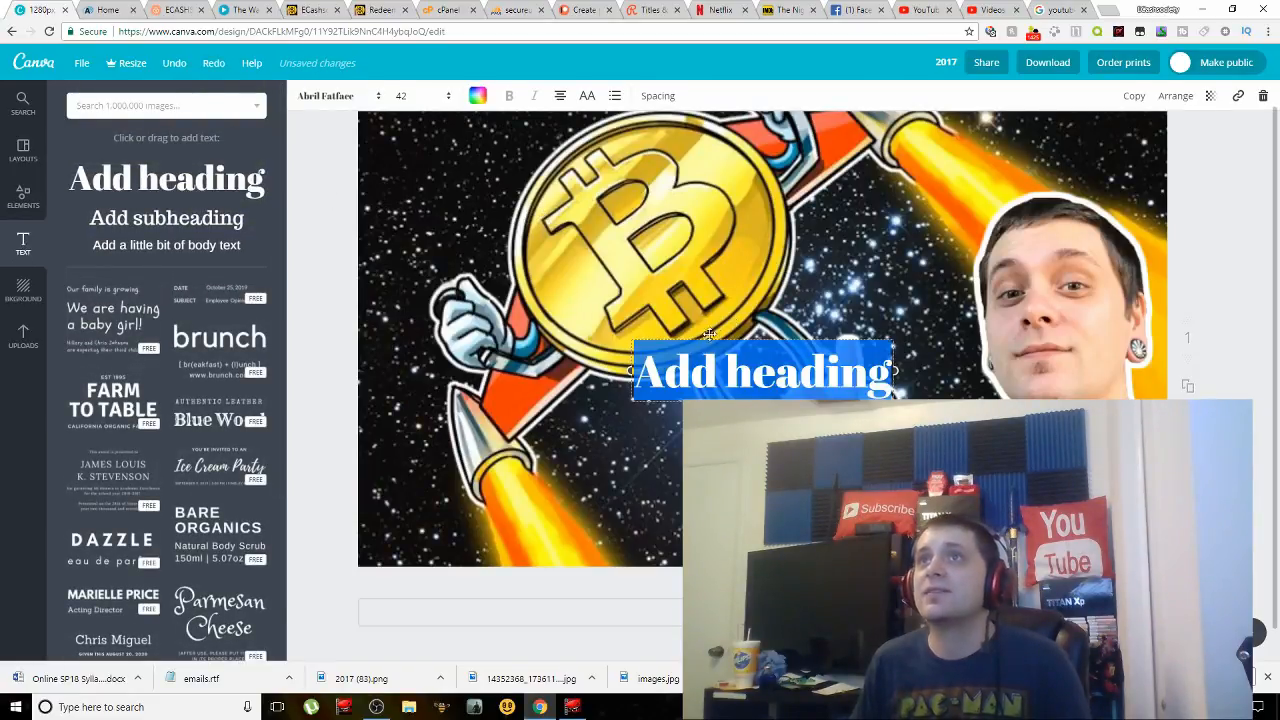
pyautogui.moveTo(742, 395); pyautogui.dragTo(610, 245)
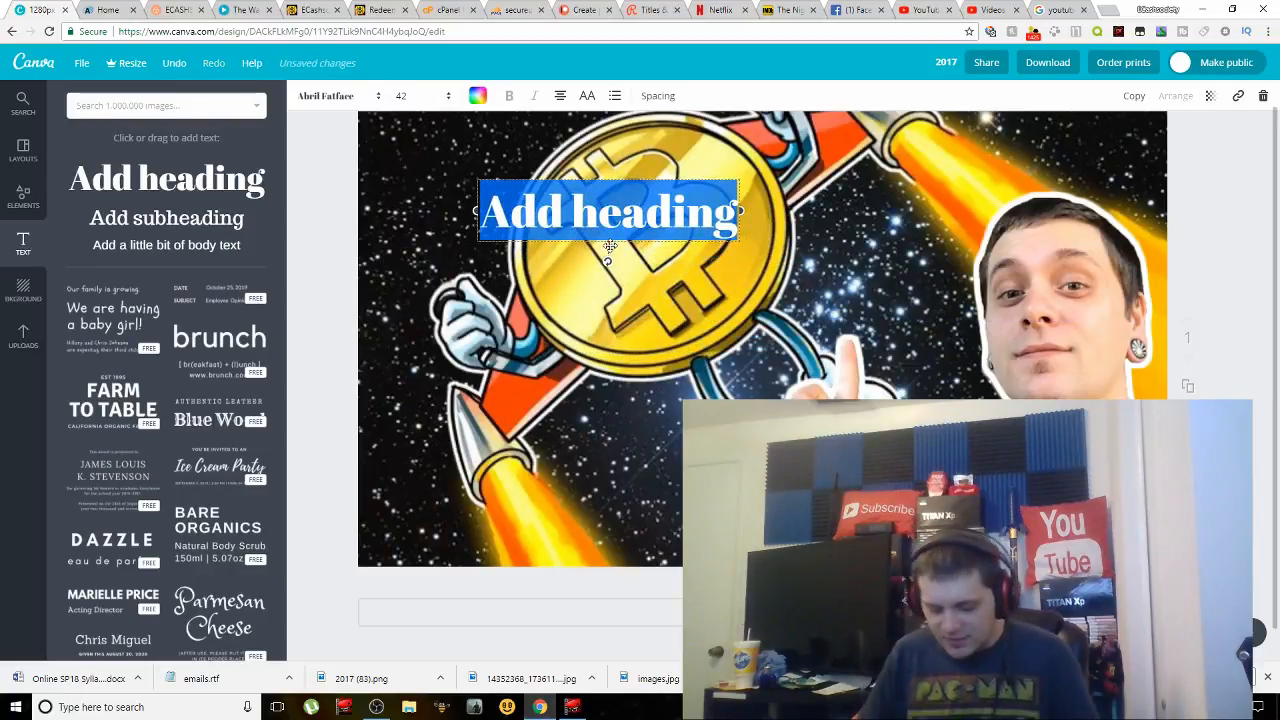
pyautogui.write('T')
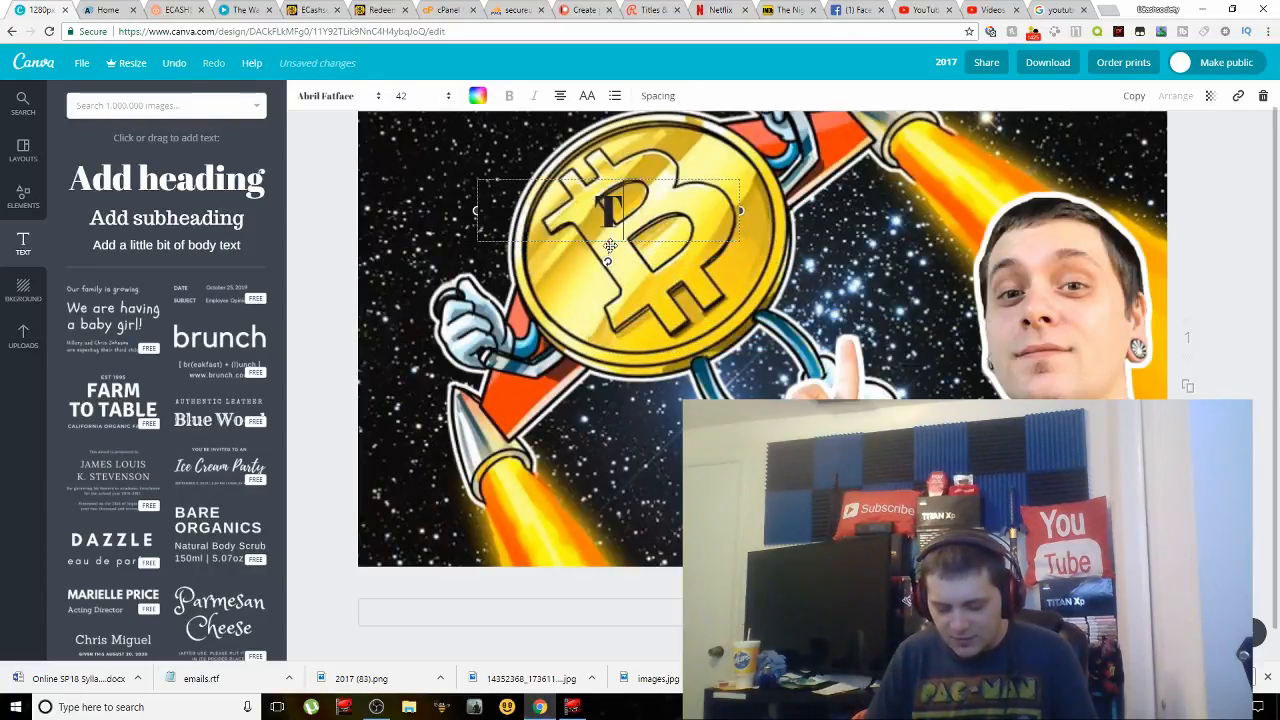
pyautogui.write('he quic')
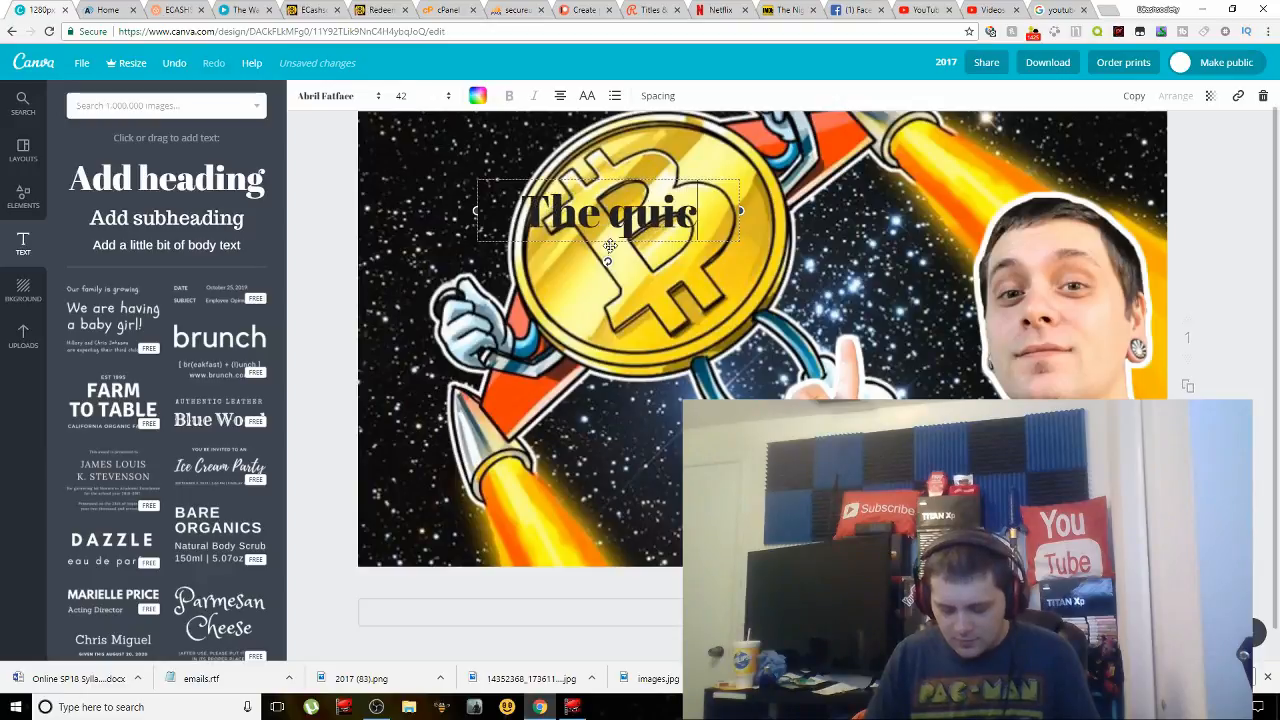
pyautogui.write('k brown fo')
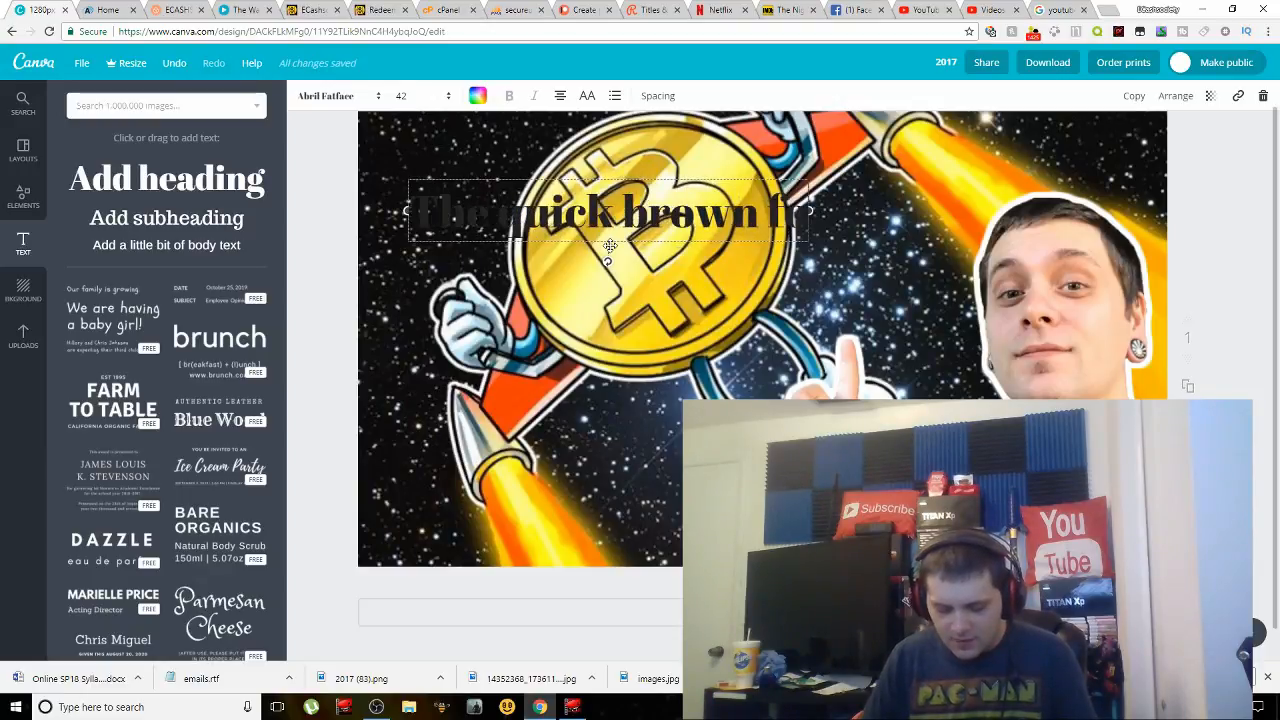
# Change the heading's font to Alfa Slab One and move the text slightly up and to the right
pyautogui.click(329, 95)
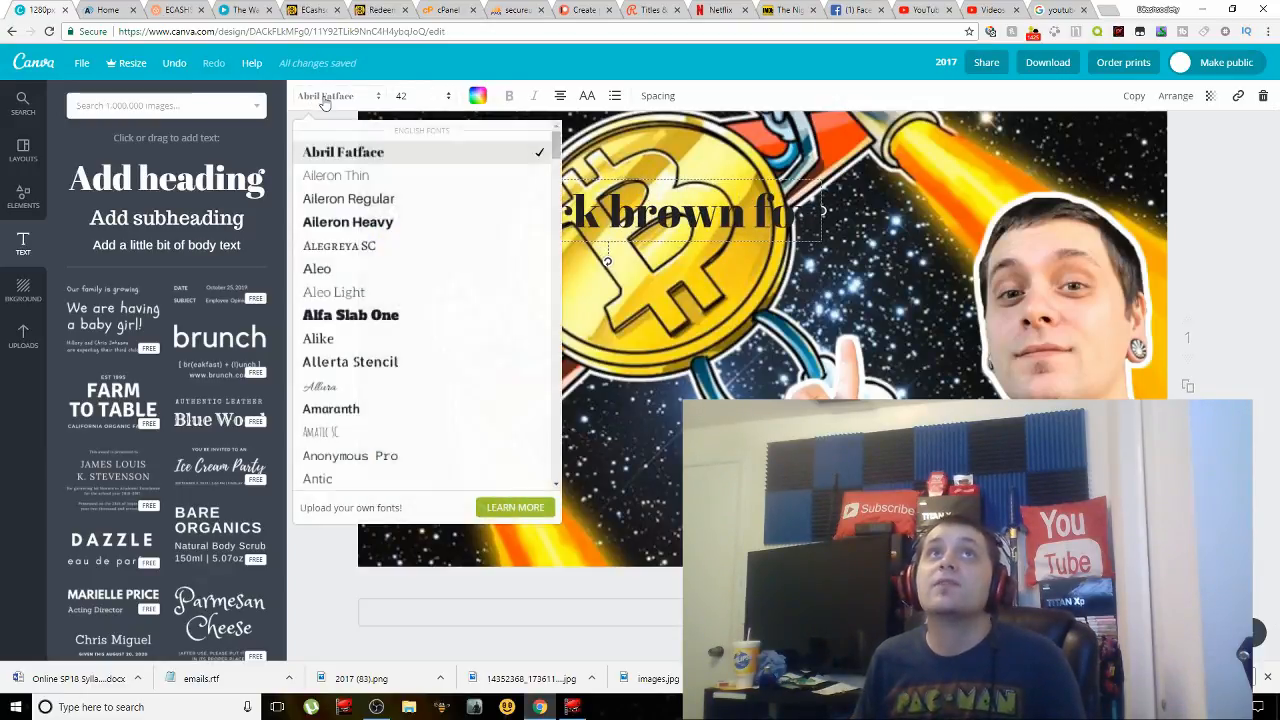
pyautogui.click(366, 320)
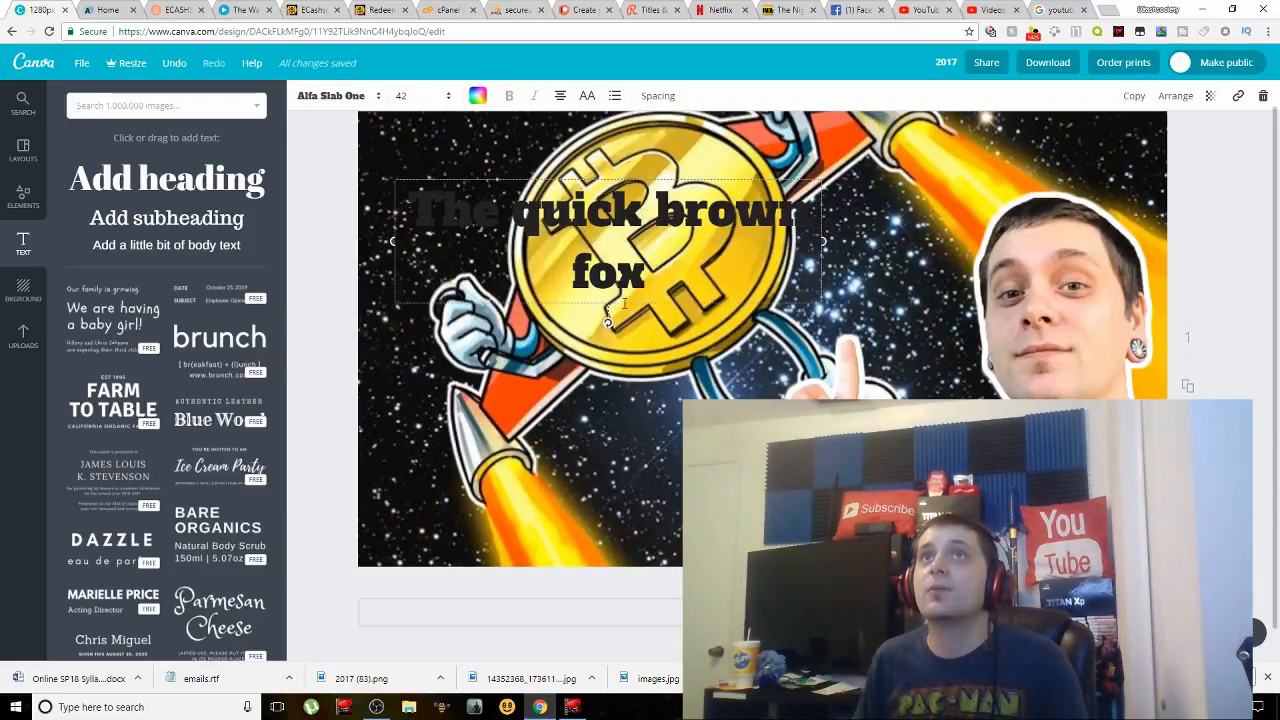
pyautogui.moveTo(610, 310); pyautogui.dragTo(688, 290)
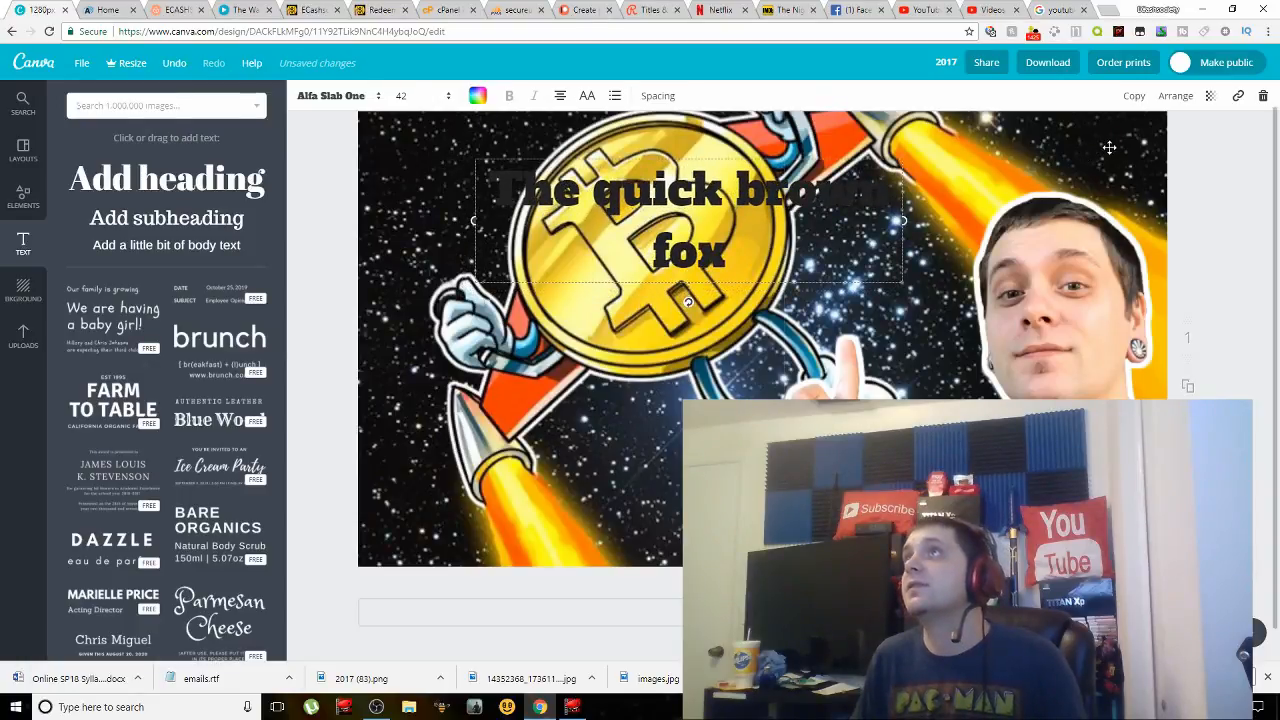
# Layer a bright blue copy of the heading over the original and widen its text box slightly to the left
pyautogui.click(1134, 95)
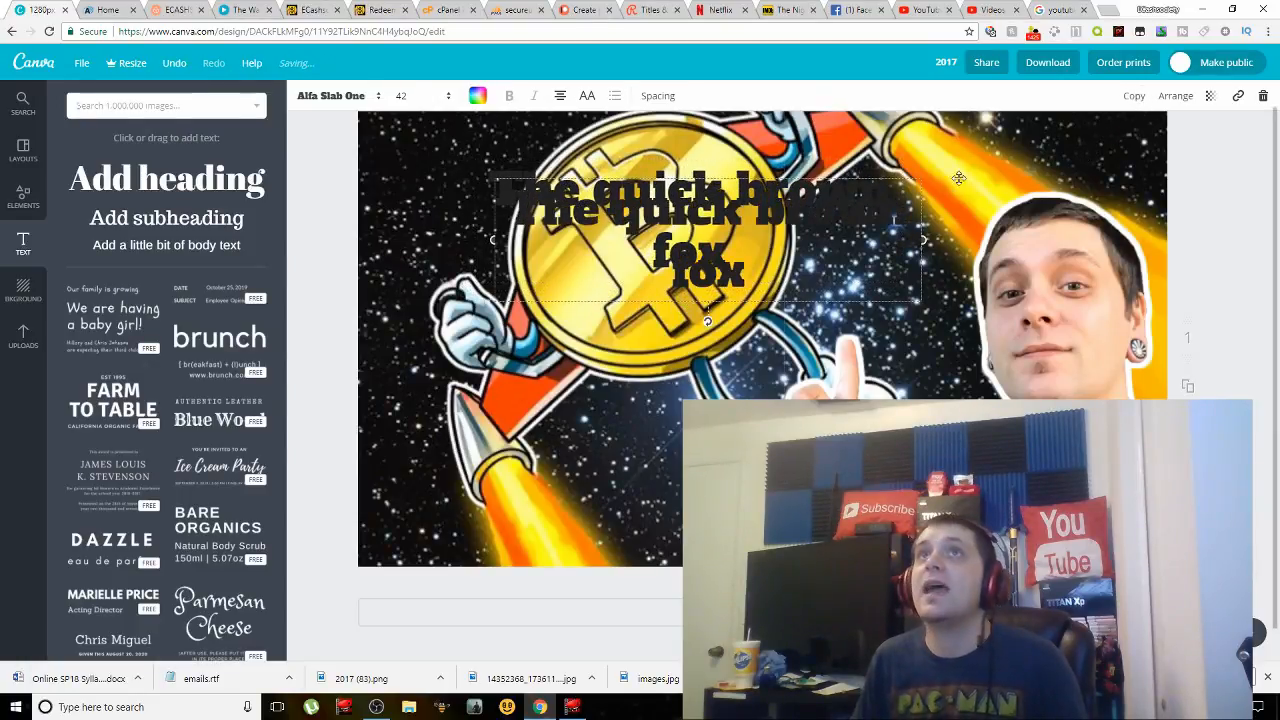
pyautogui.moveTo(706, 320); pyautogui.dragTo(683, 281)
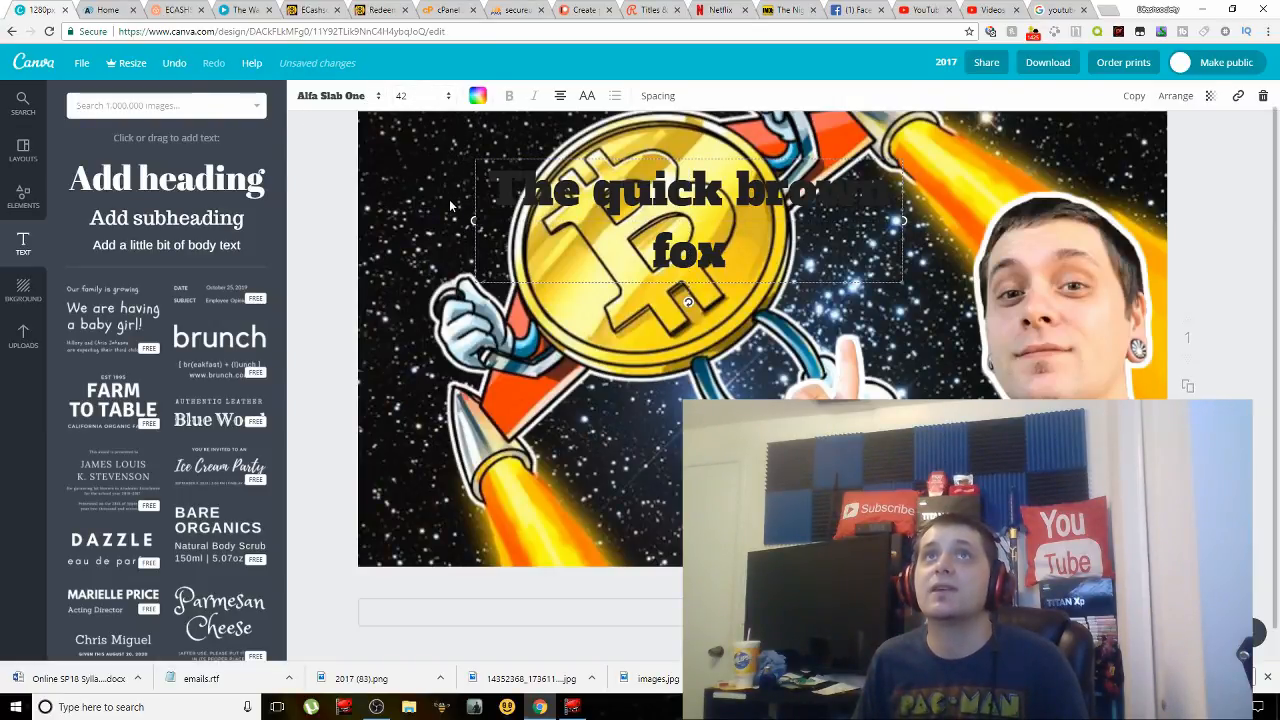
pyautogui.click(478, 96)
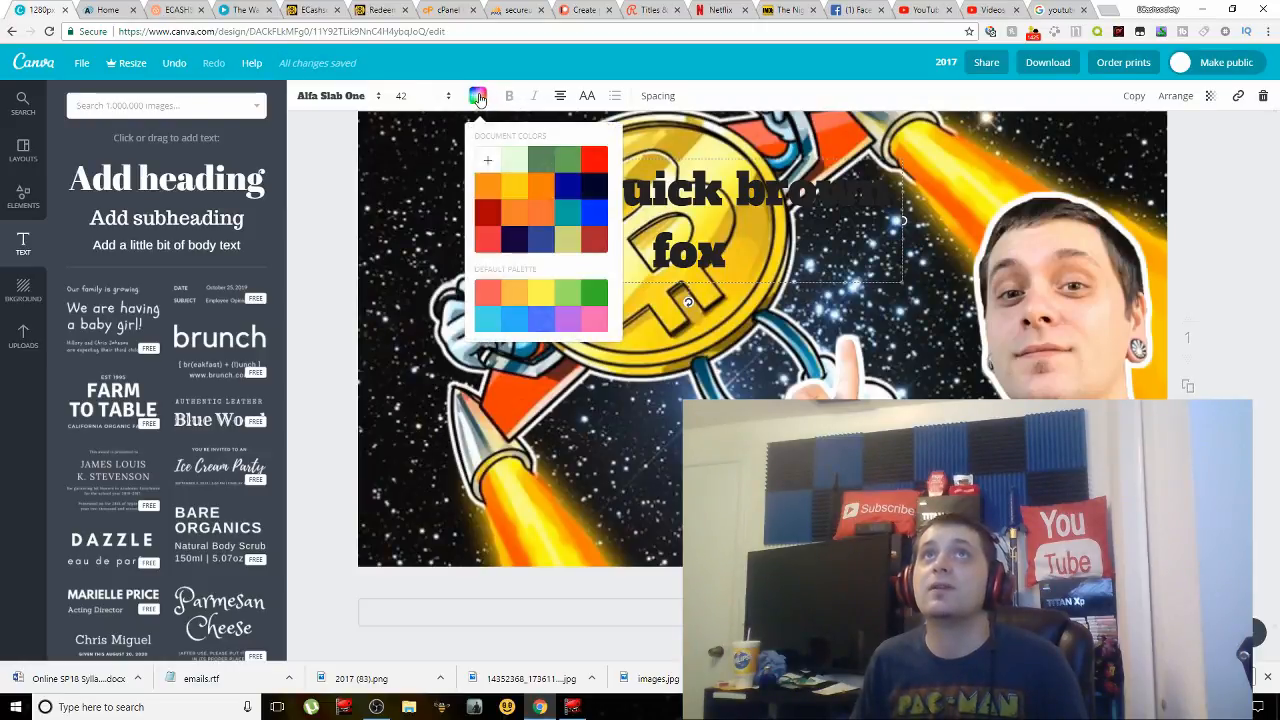
pyautogui.click(594, 214)
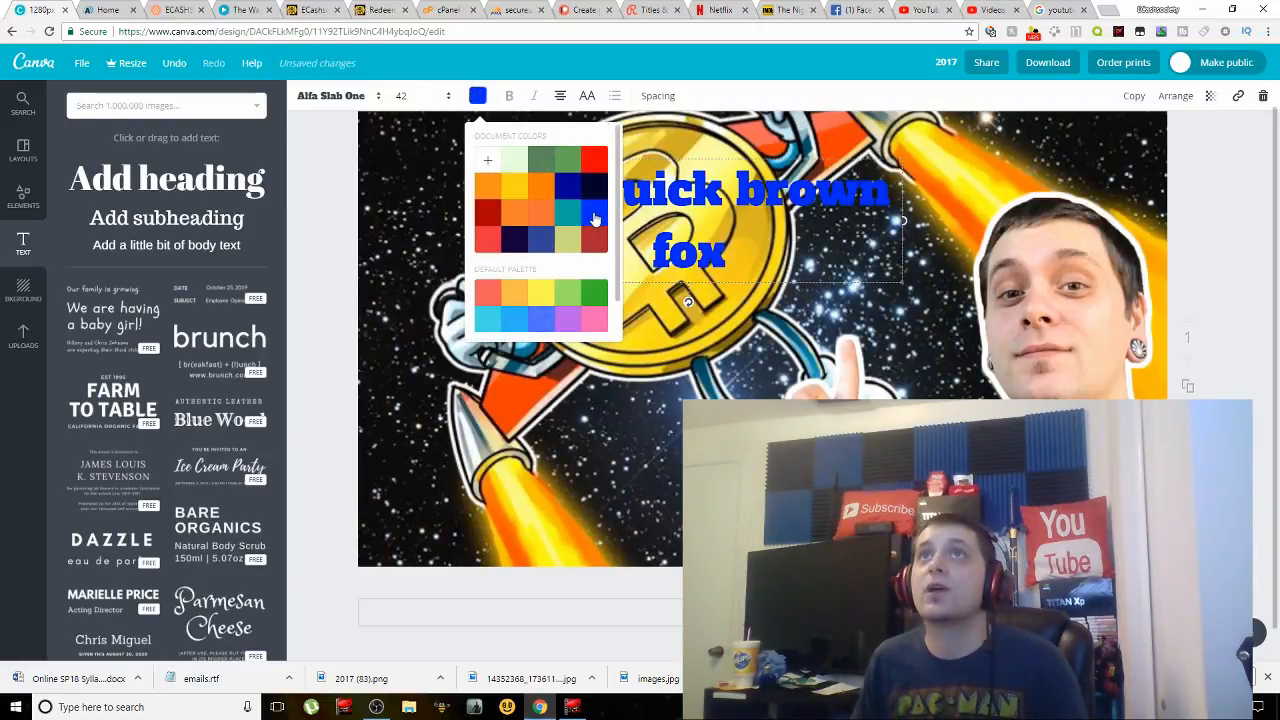
pyautogui.click(687, 290)
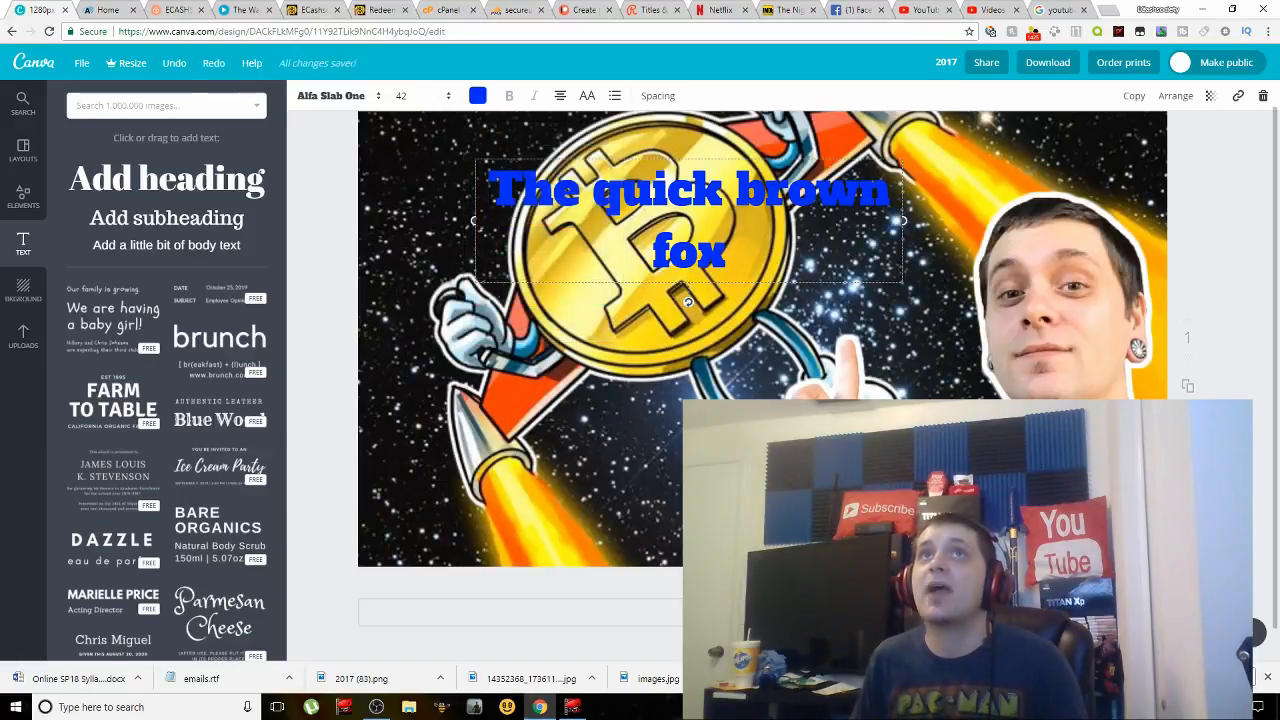
pyautogui.moveTo(471, 226); pyautogui.dragTo(465, 224)
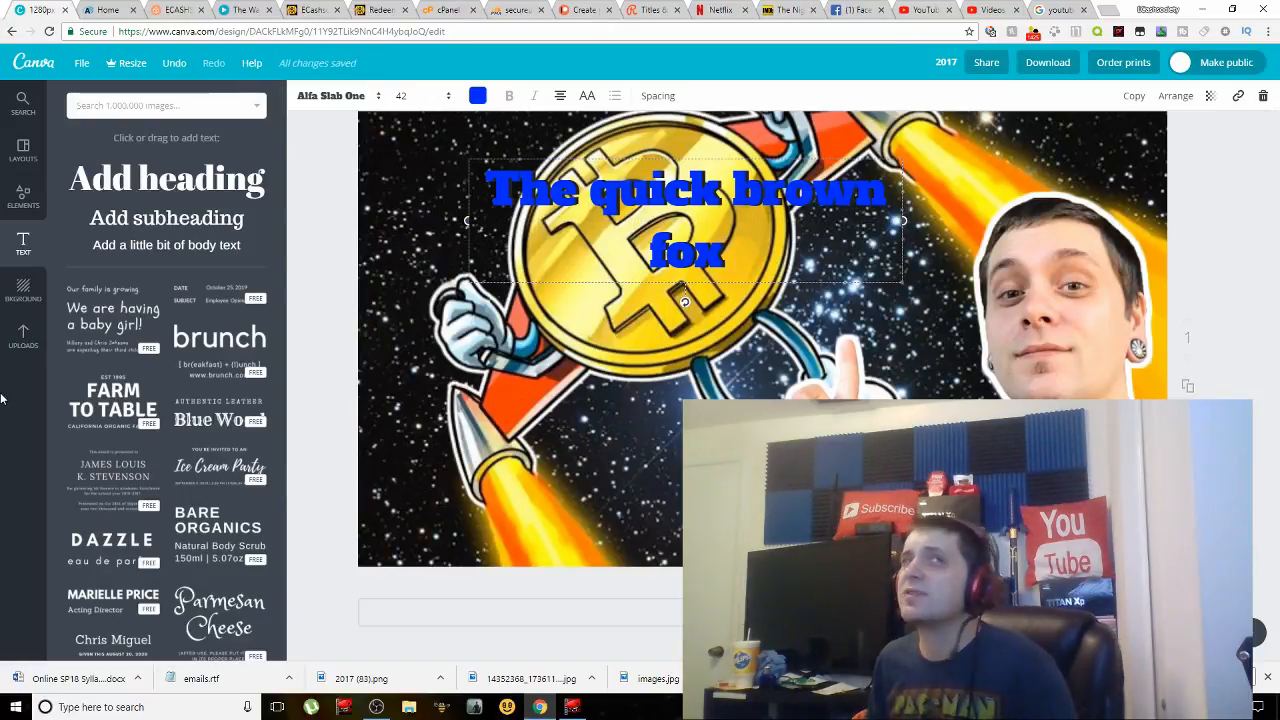
# Browse the line elements and view the details of the thick white solid line
pyautogui.click(23, 197)
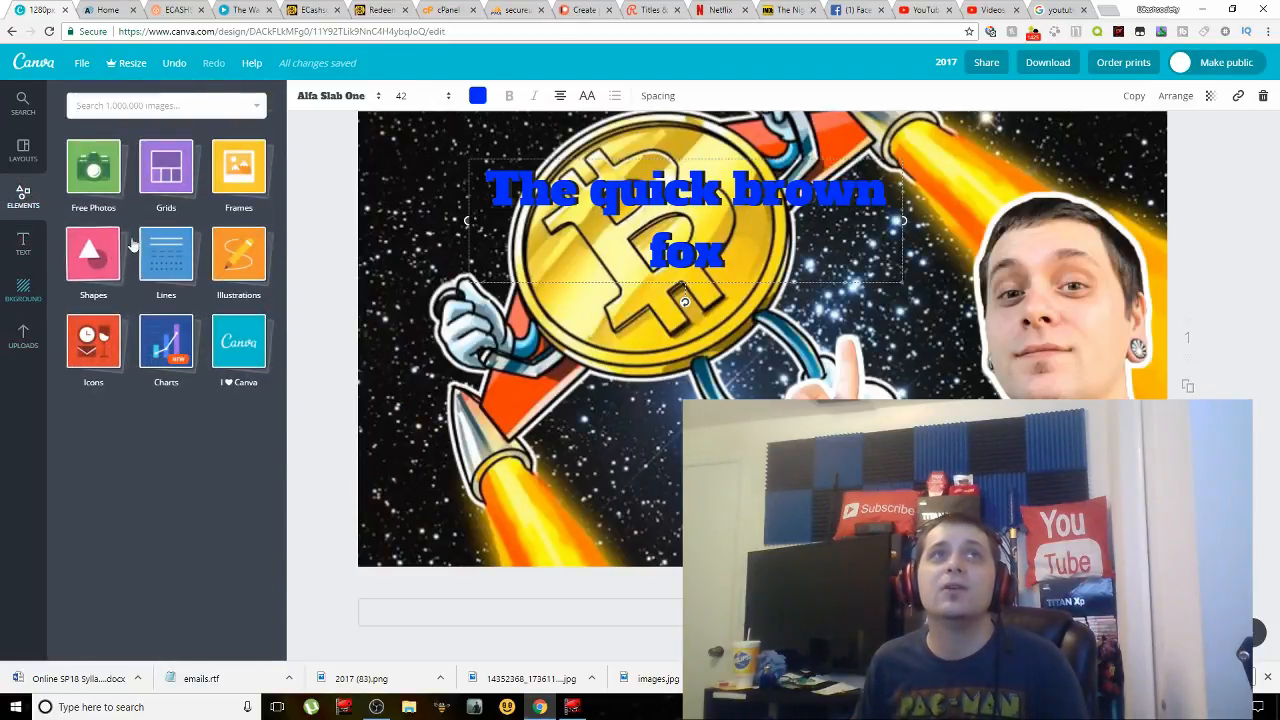
pyautogui.click(166, 254)
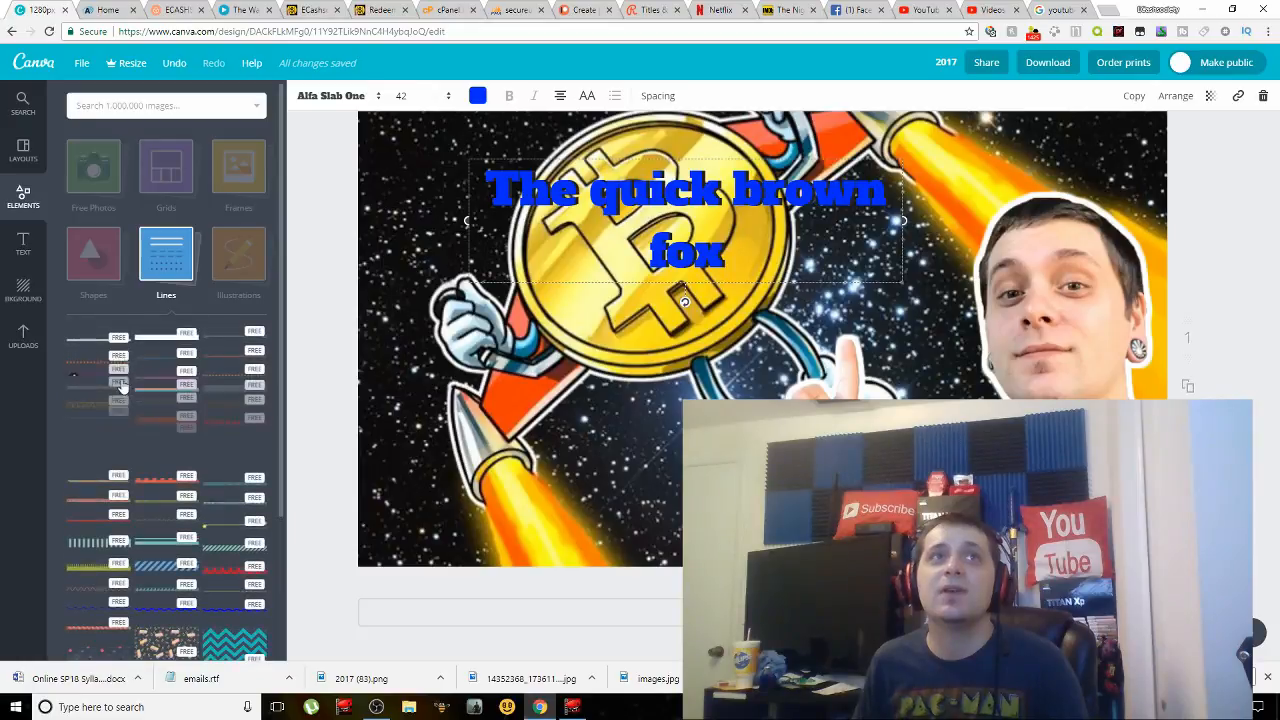
pyautogui.click(141, 334)
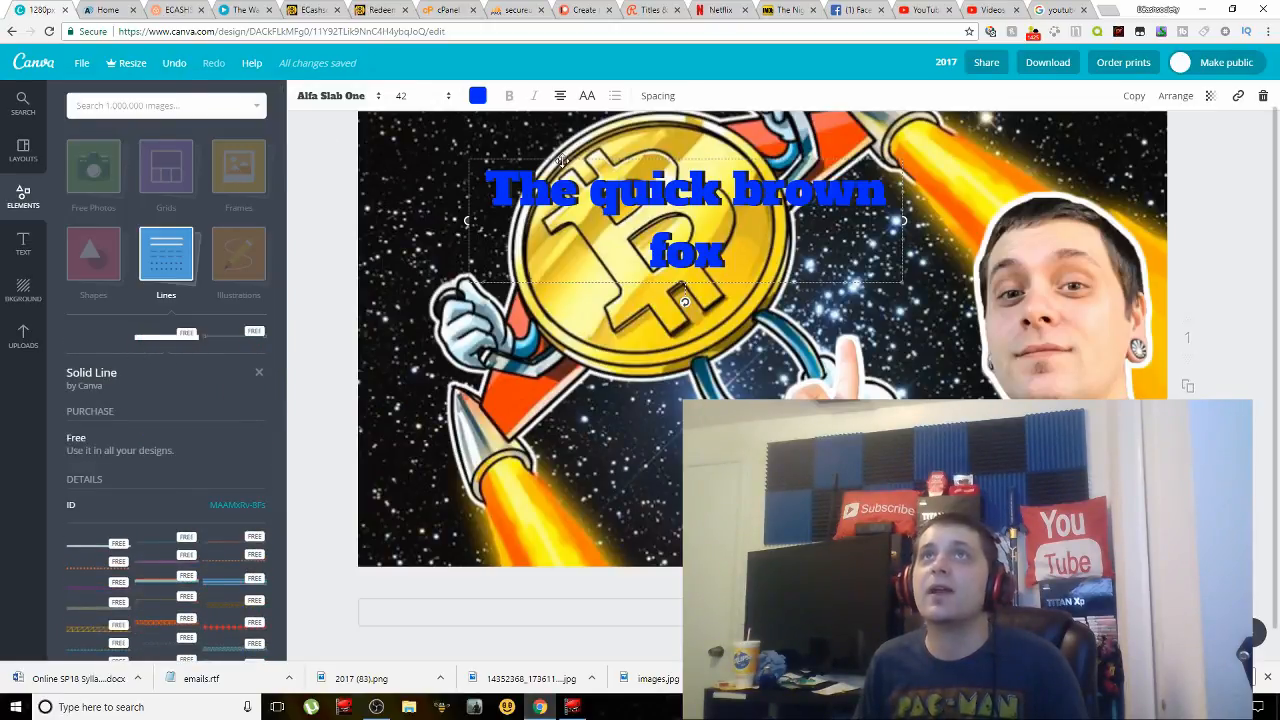
# Insert the uploaded Ecashsociety phone image, shrink it slightly and place it along the design's left edge
pyautogui.click(22, 333)
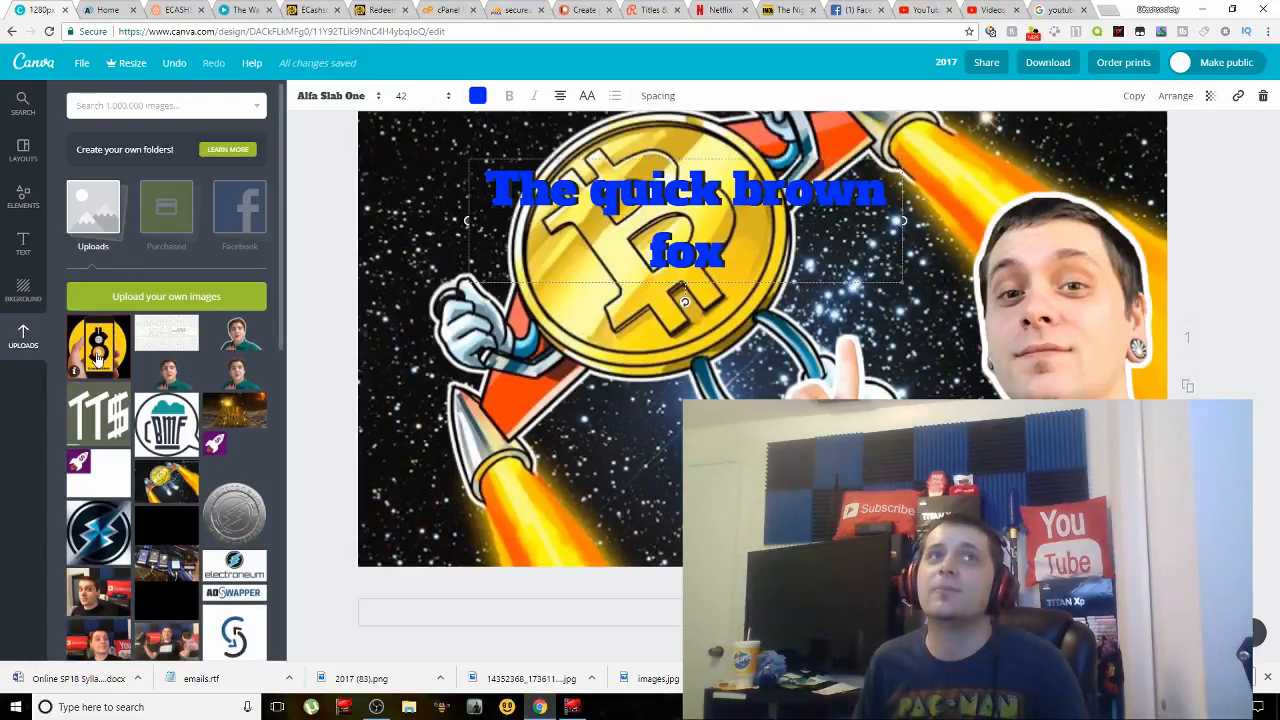
pyautogui.click(97, 355)
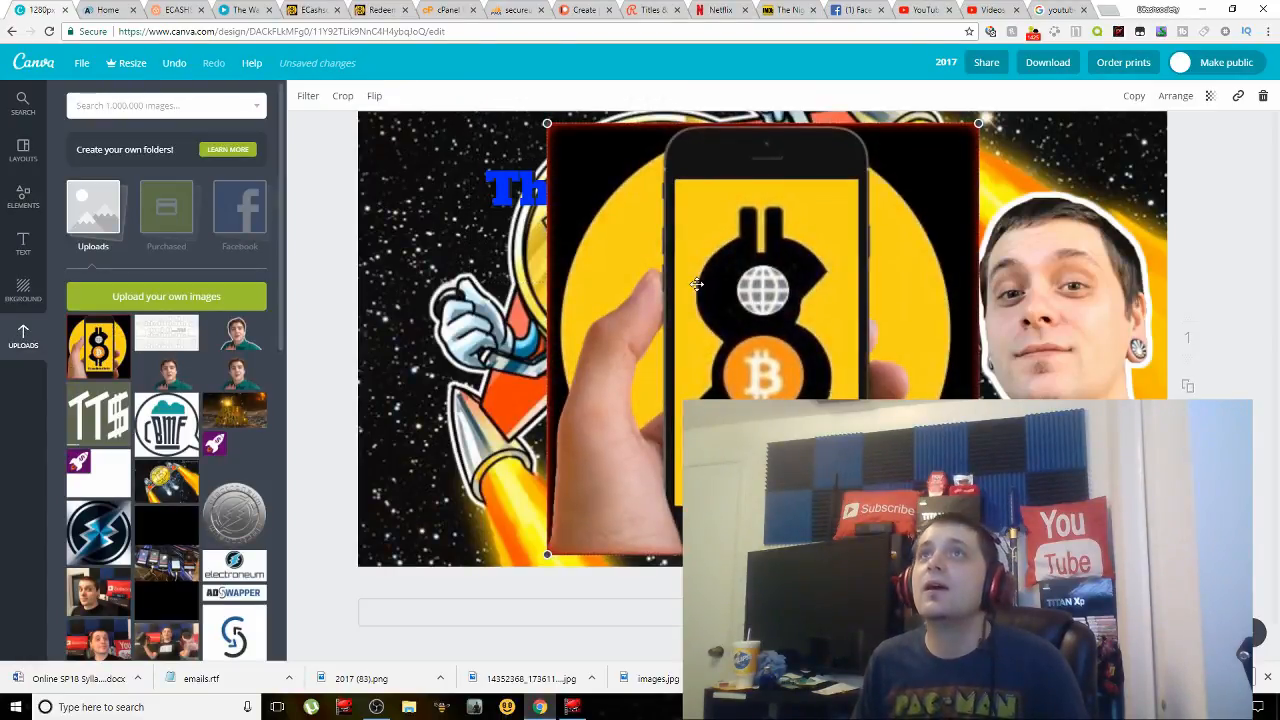
pyautogui.moveTo(547, 124); pyautogui.dragTo(565, 141)
pyautogui.moveTo(627, 217); pyautogui.dragTo(418, 191)
# Shift the portrait cutout slightly to the left within the thumbnail
pyautogui.click(1075, 283)
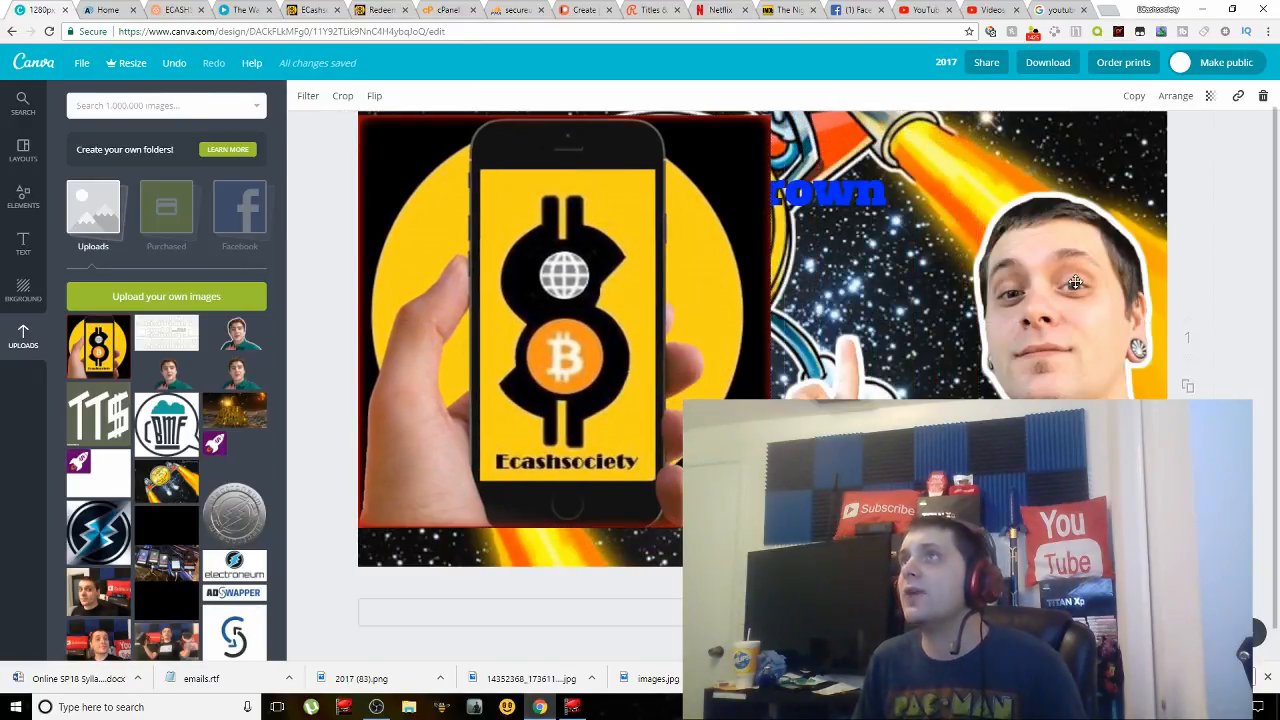
pyautogui.moveTo(1083, 270); pyautogui.dragTo(1097, 247)
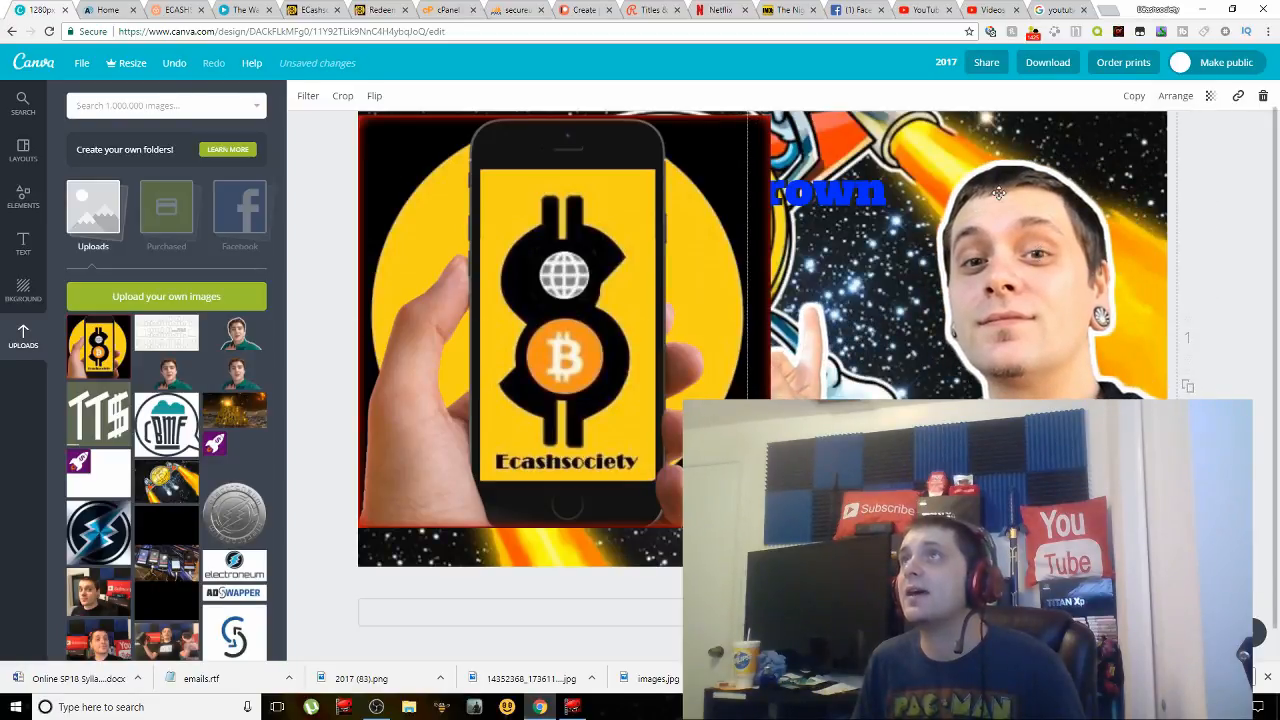
pyautogui.moveTo(998, 192); pyautogui.dragTo(1008, 225)
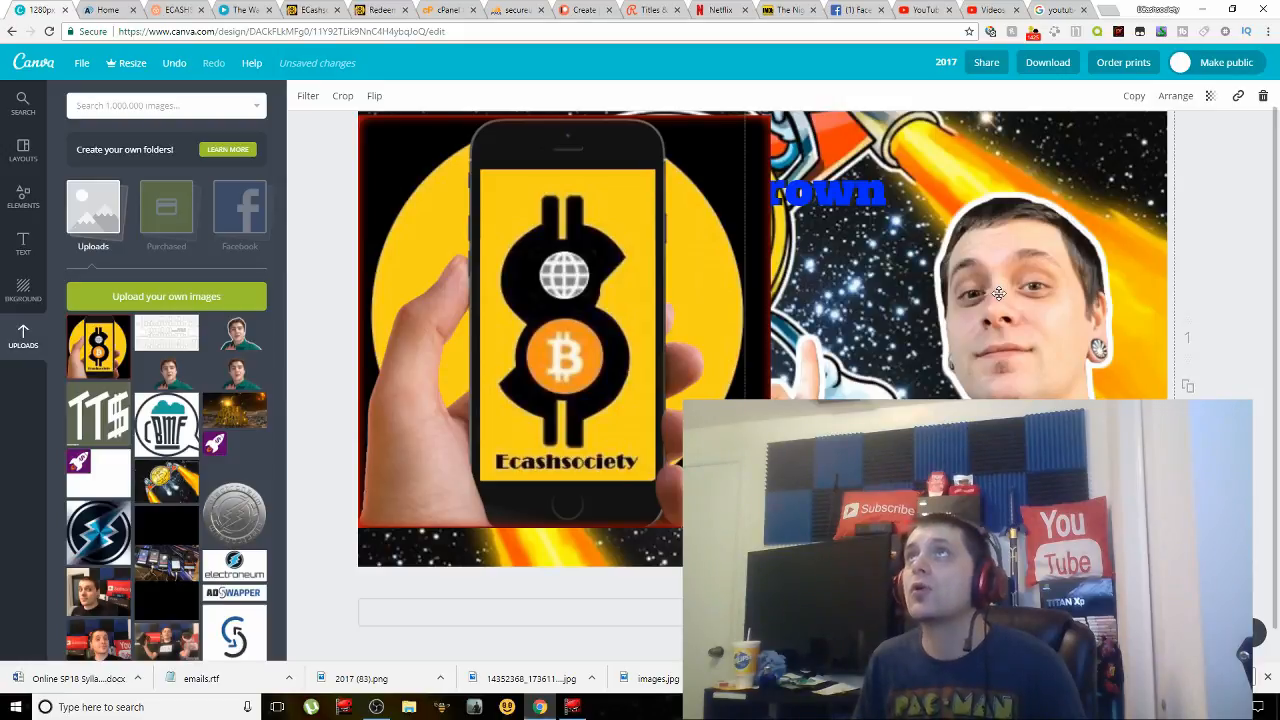
# Load the Pixlr editor at pixlr.com/editor/ in the thumbnail-size search tab and create a blank 800 x 600 image
pyautogui.click(1057, 9)
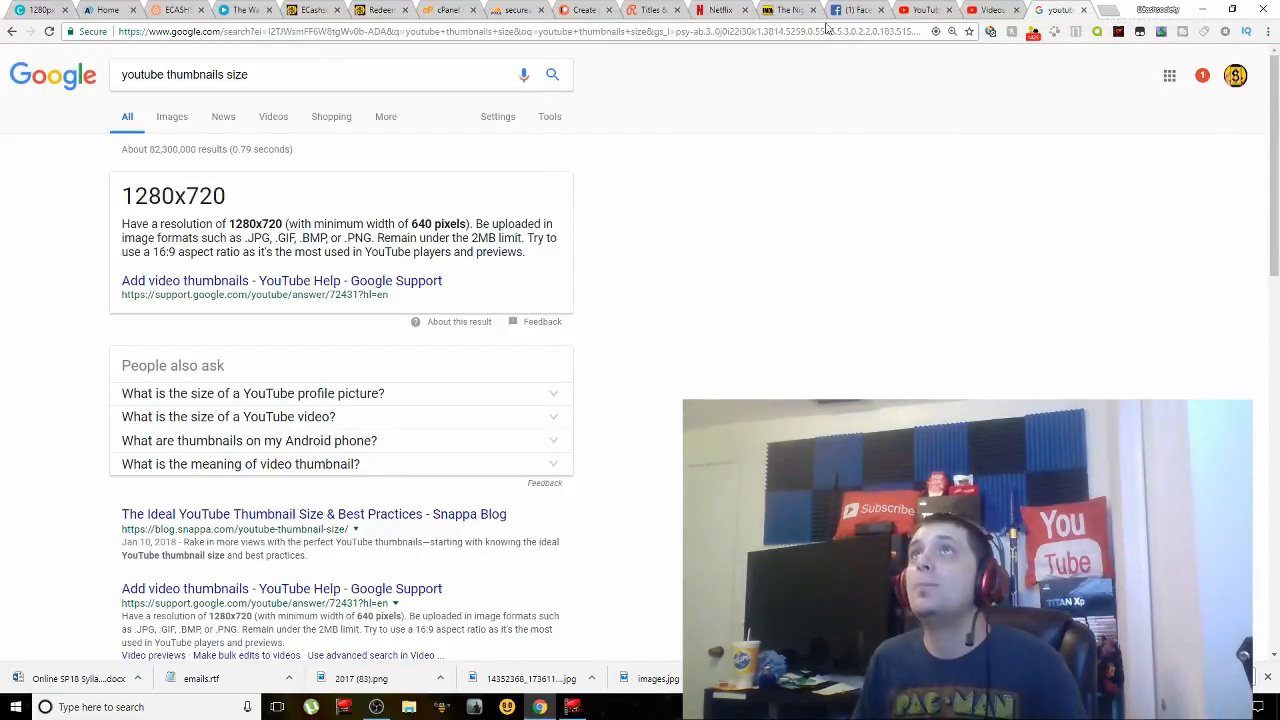
pyautogui.click(816, 32)
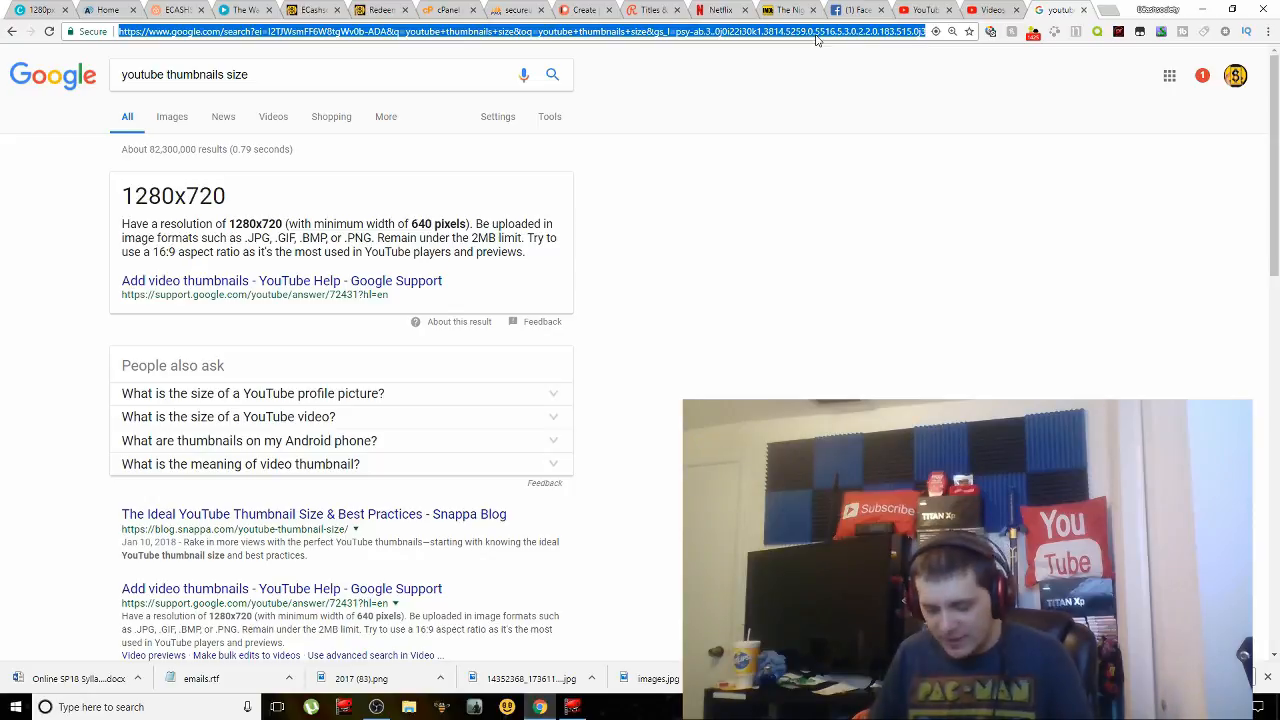
pyautogui.write('pixlr.com/editor/')
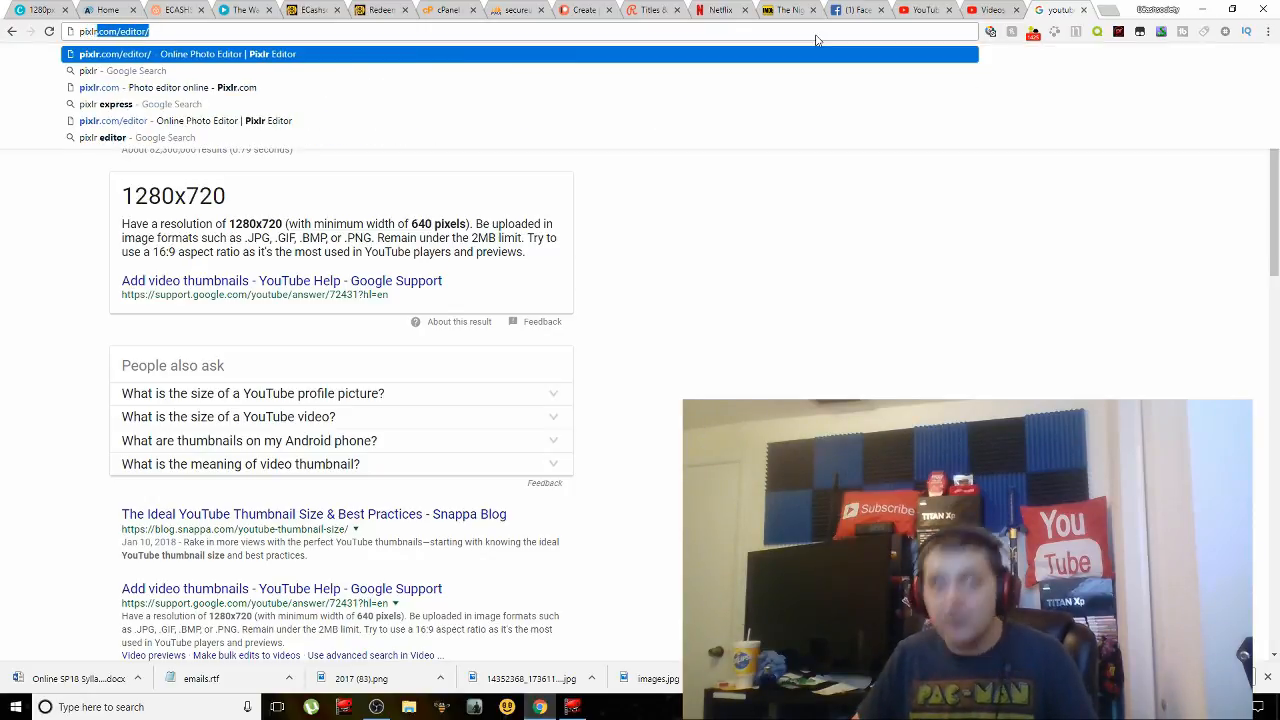
pyautogui.press('Return')
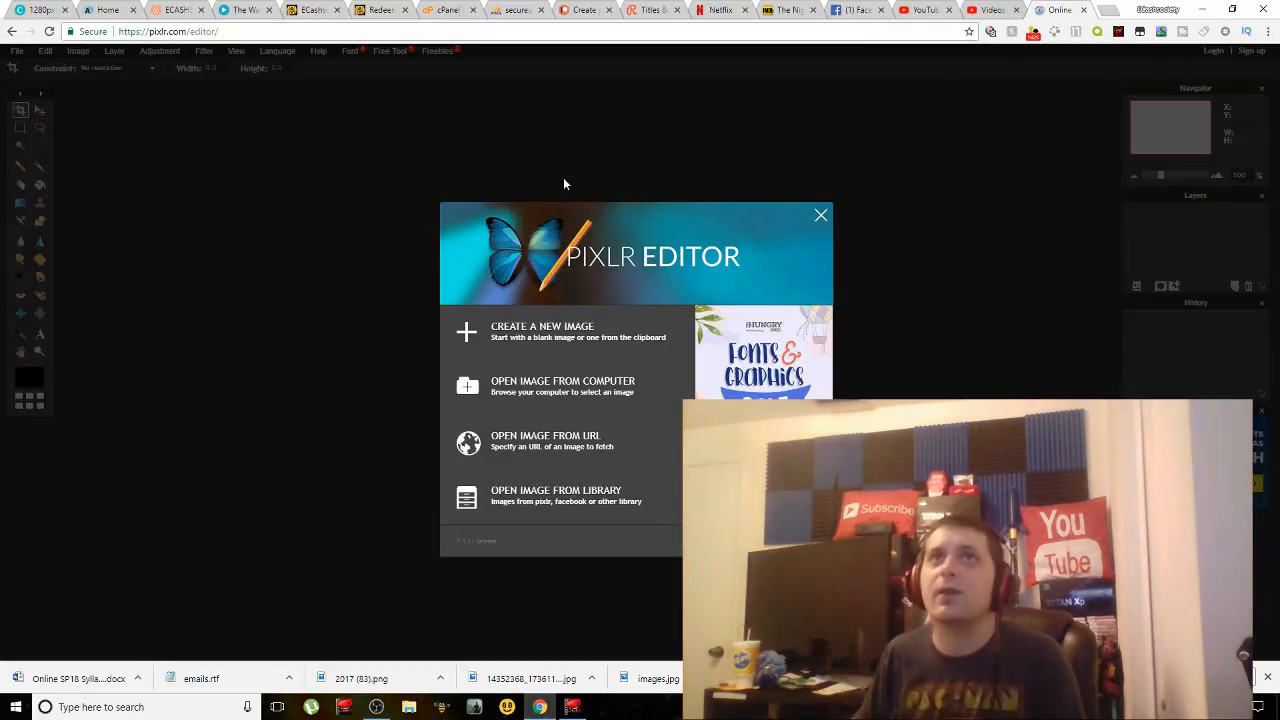
pyautogui.click(535, 333)
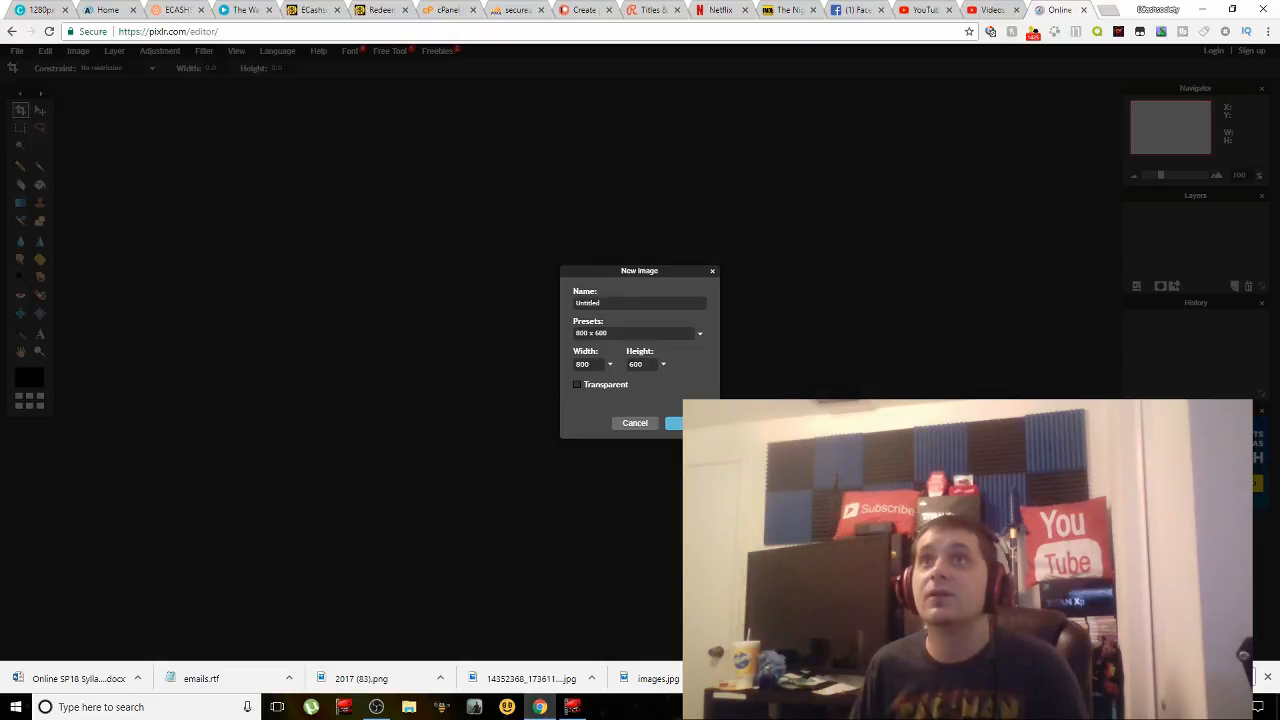
pyautogui.press('Return')
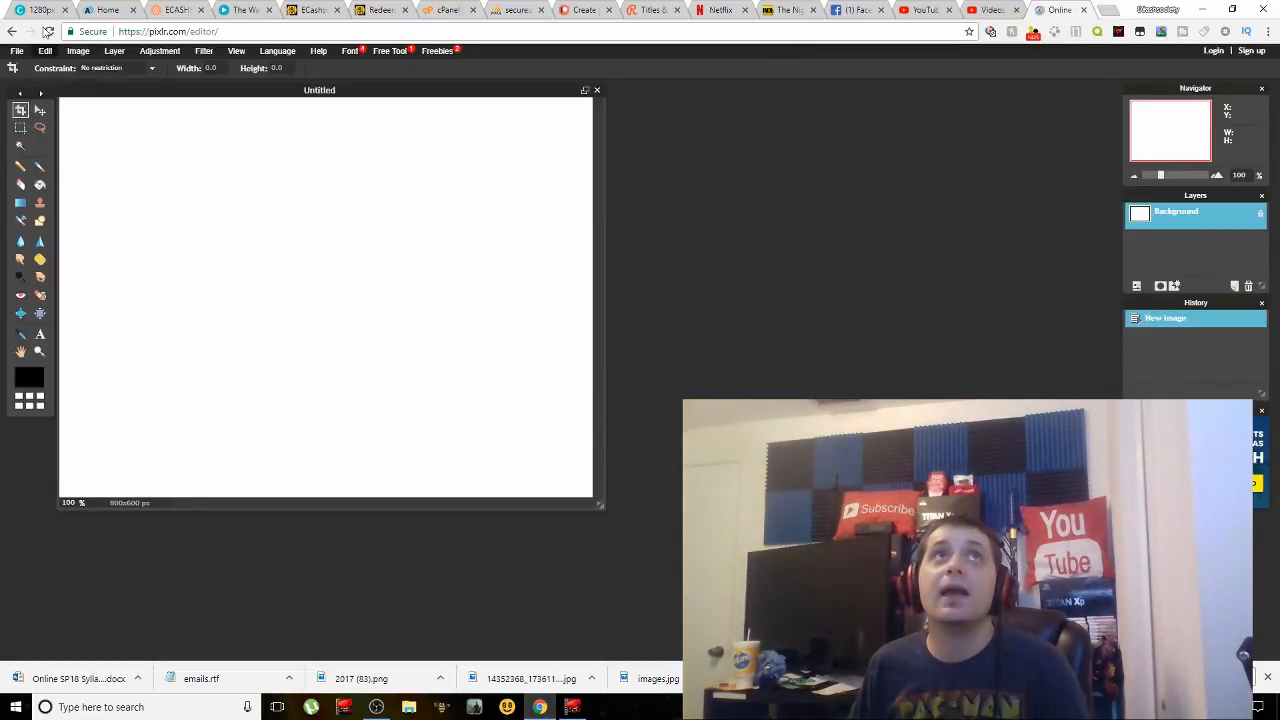
# Open the editpaintpng cutout from the channelpictures folder inside MyYOUTUBECHANNEL
pyautogui.click(19, 50)
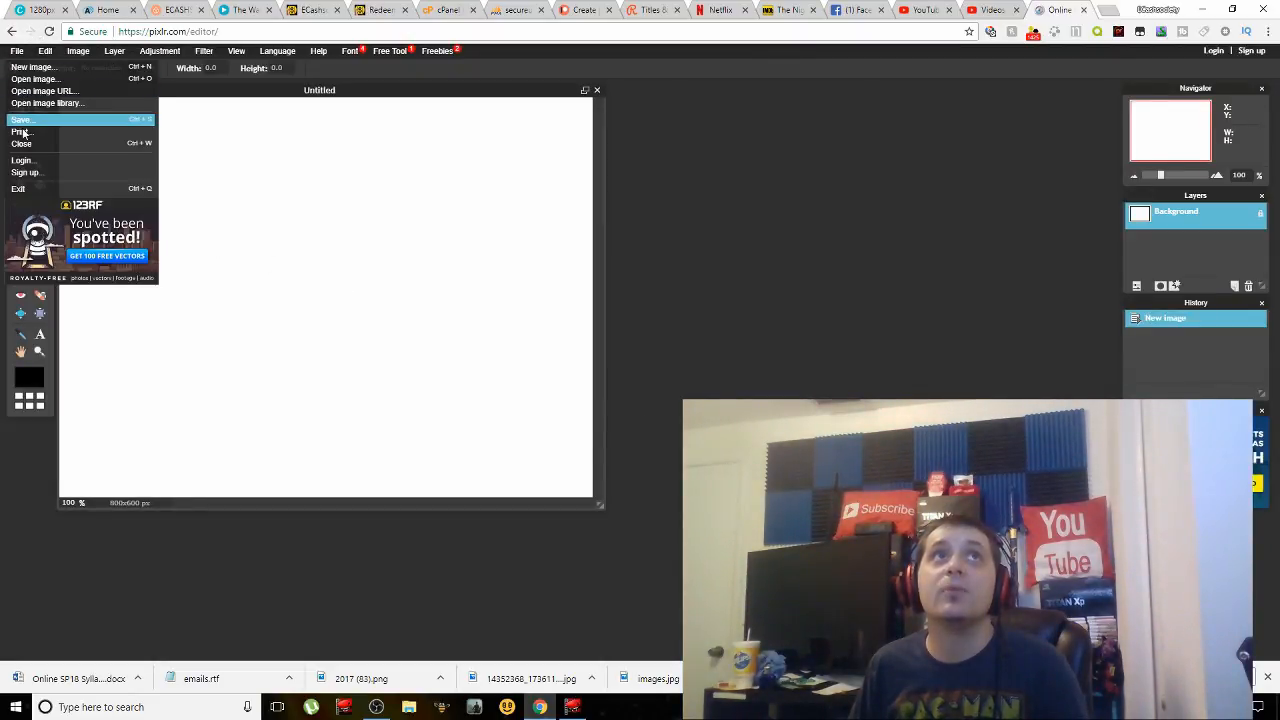
pyautogui.click(33, 79)
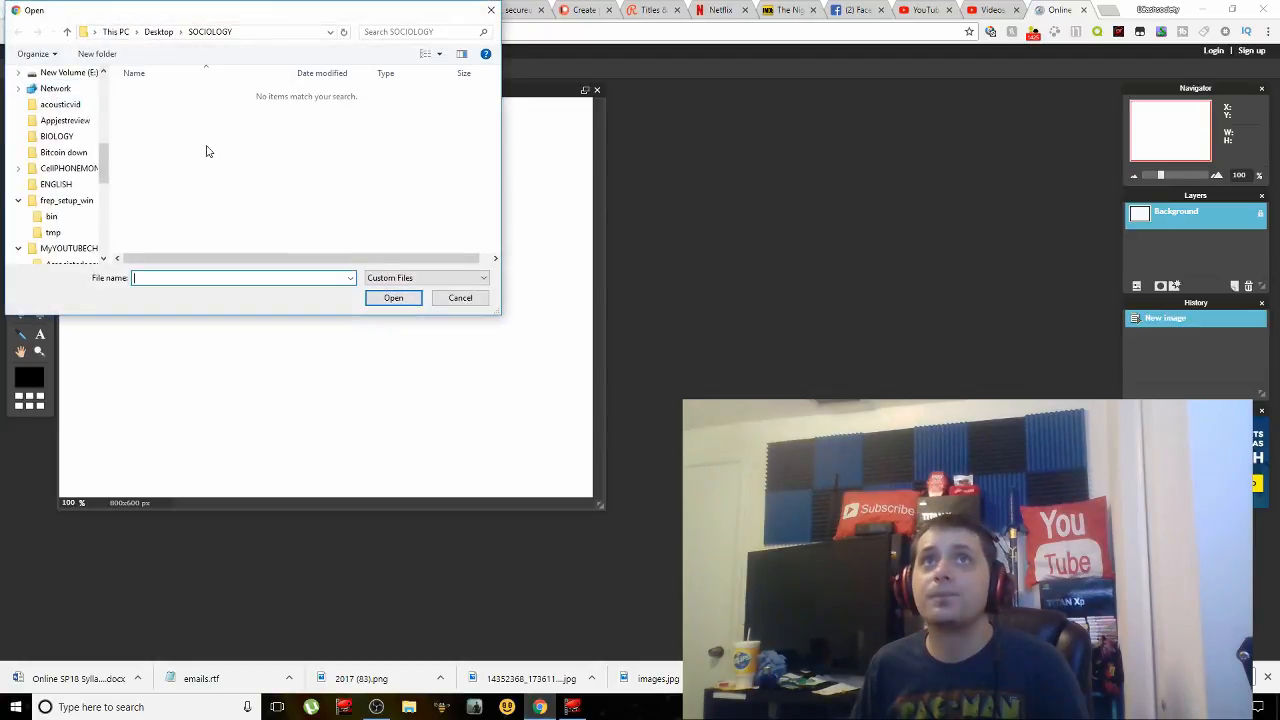
pyautogui.click(76, 250)
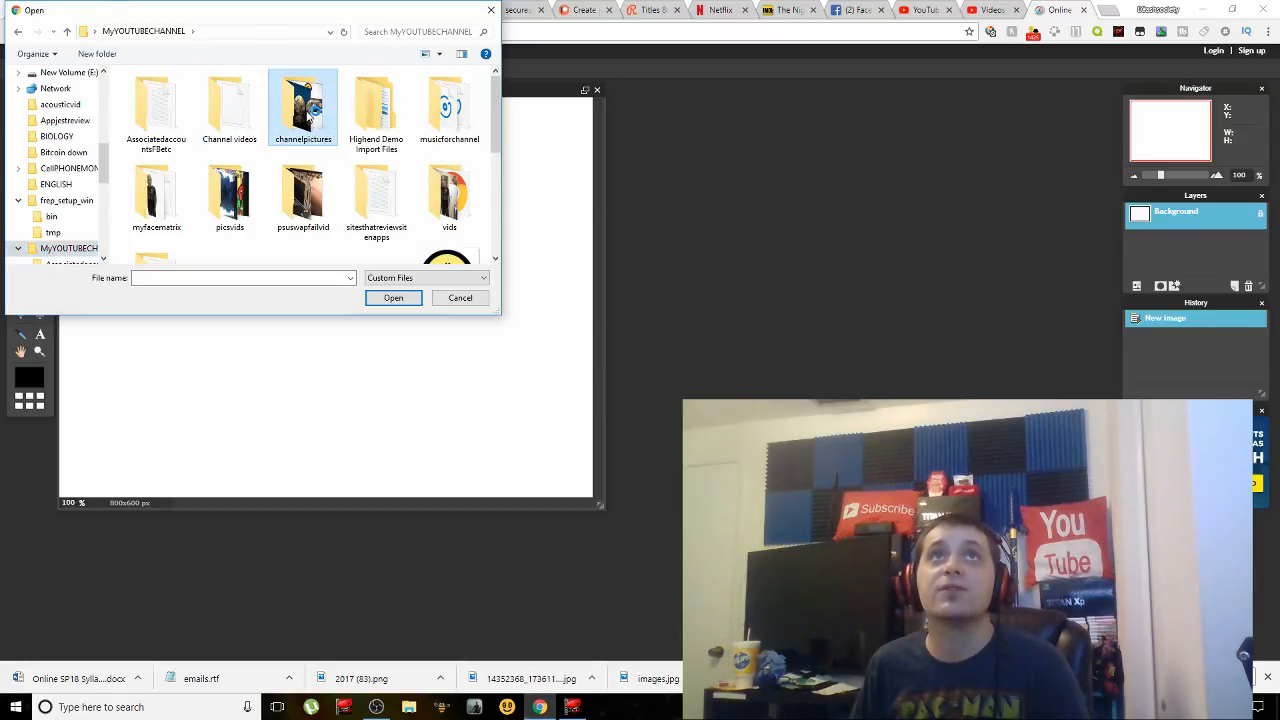
pyautogui.doubleClick(308, 108)
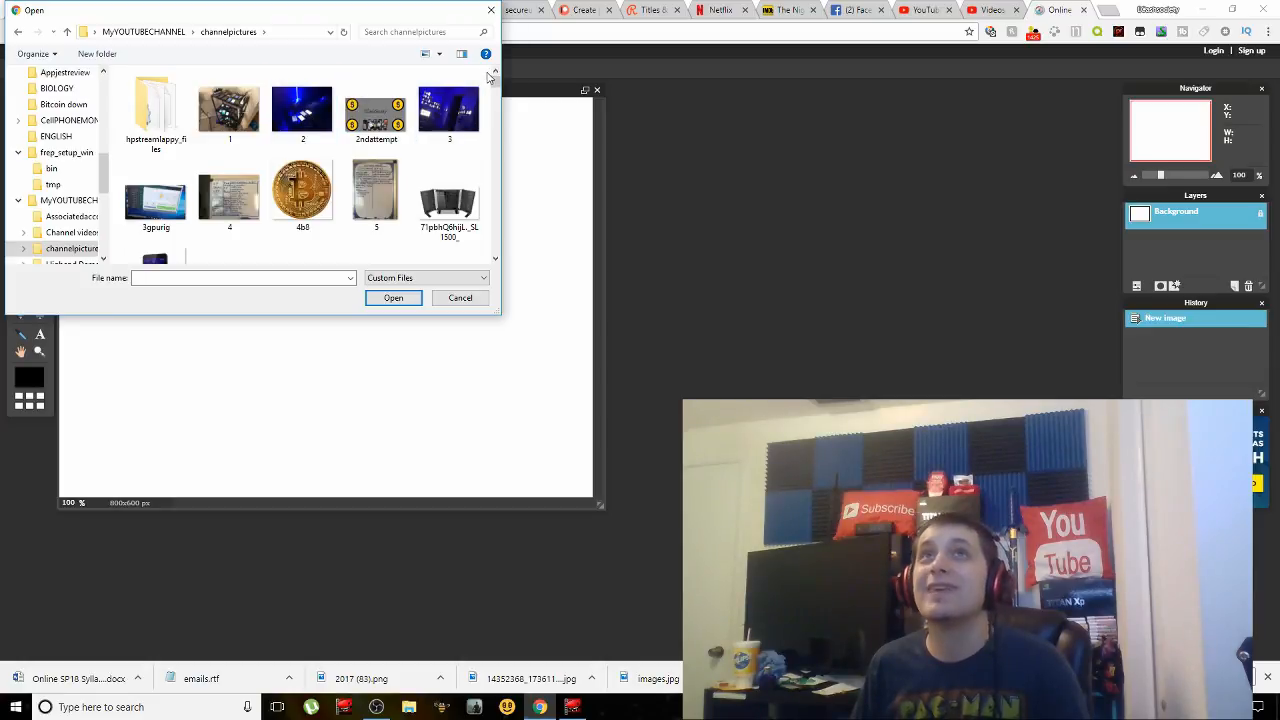
pyautogui.moveTo(495, 84); pyautogui.dragTo(496, 96)
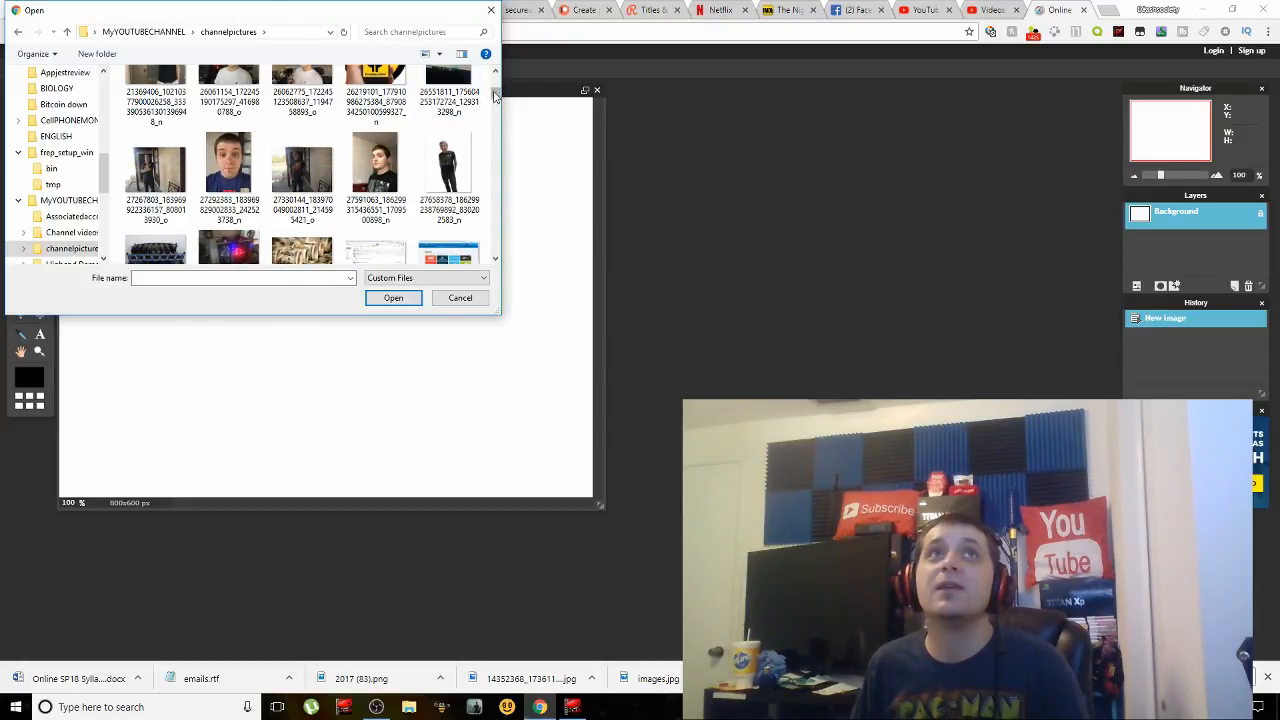
pyautogui.moveTo(496, 94); pyautogui.dragTo(492, 143)
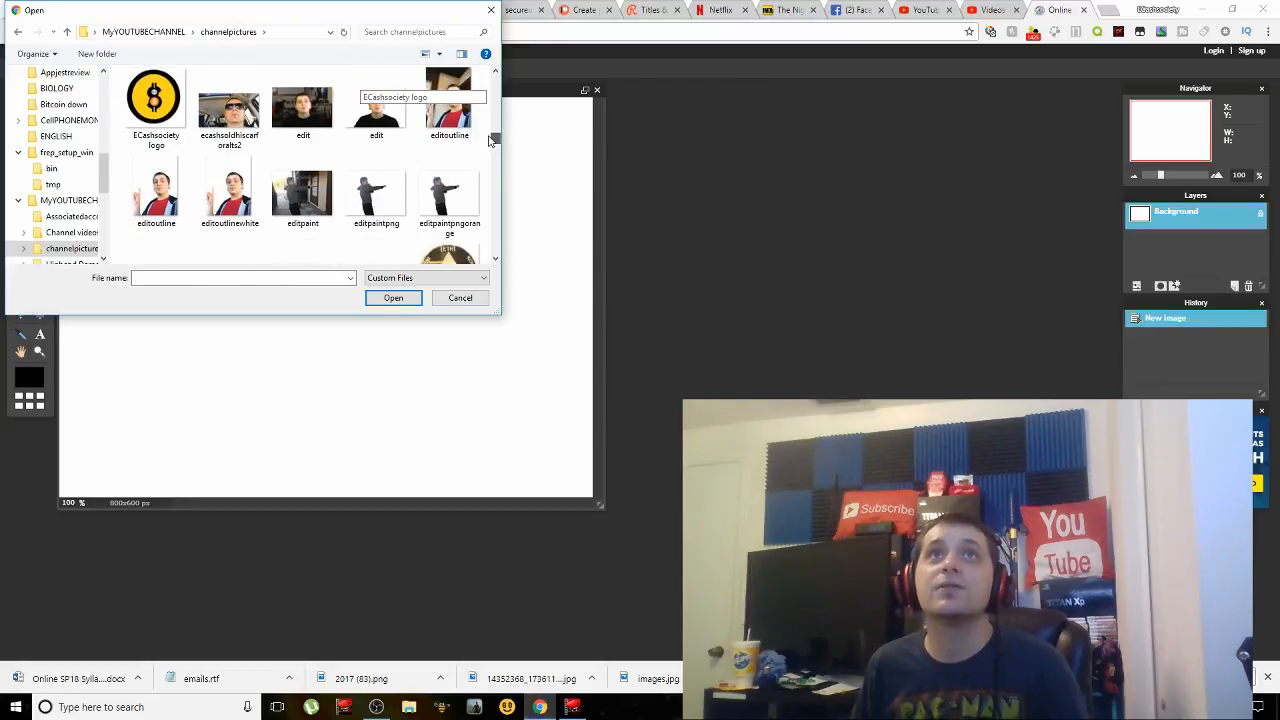
pyautogui.doubleClick(397, 194)
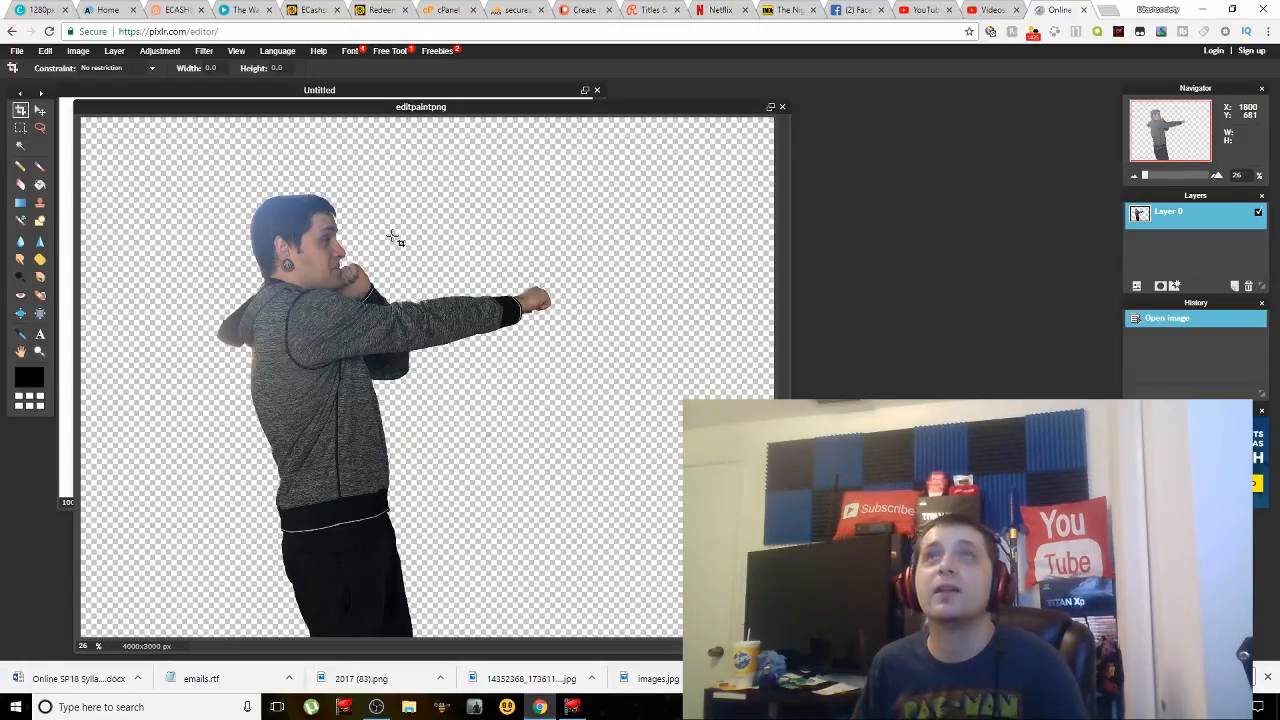
# Add an outer glow layer style to the cutout's layer and set the glow color to white
pyautogui.rightClick(1168, 220)
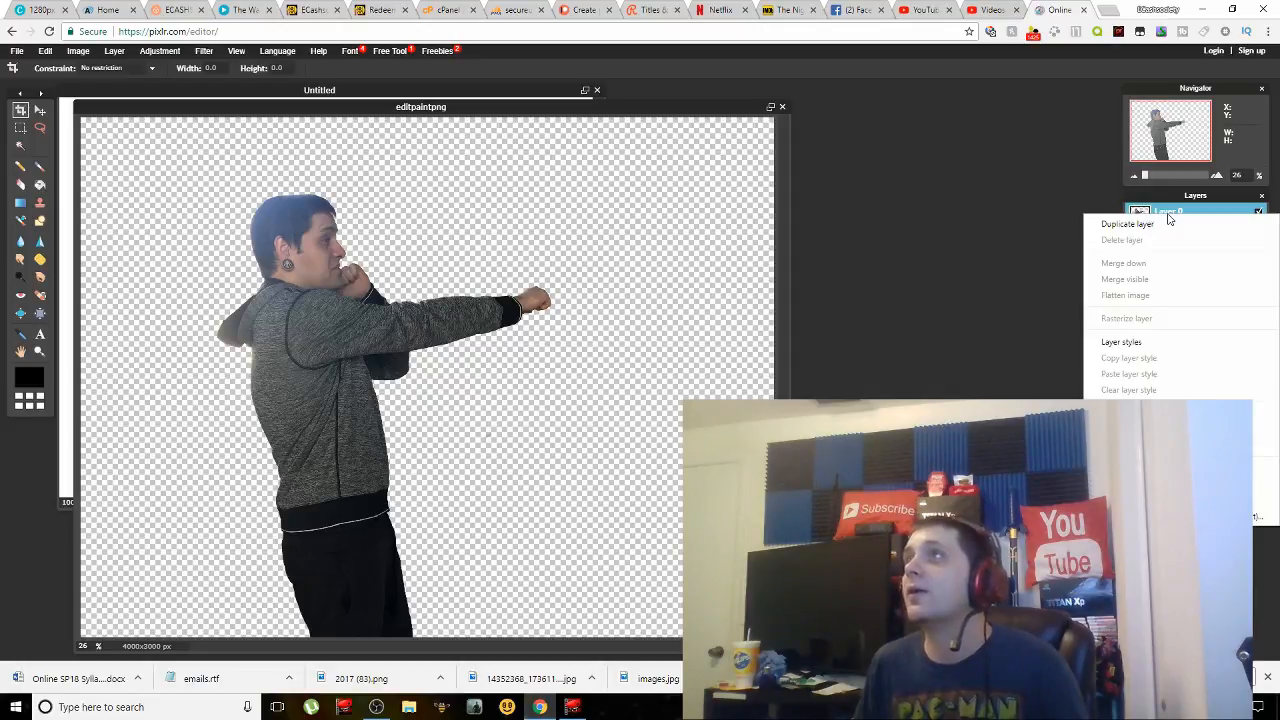
pyautogui.click(1124, 344)
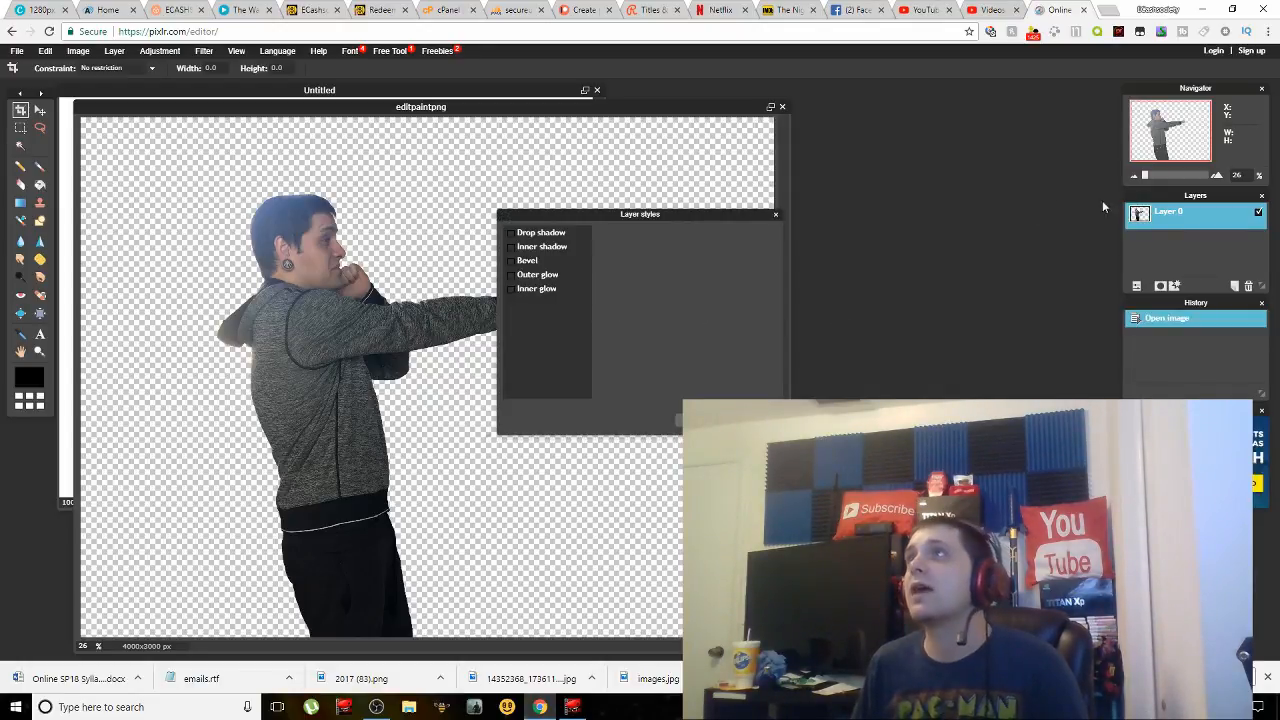
pyautogui.click(511, 275)
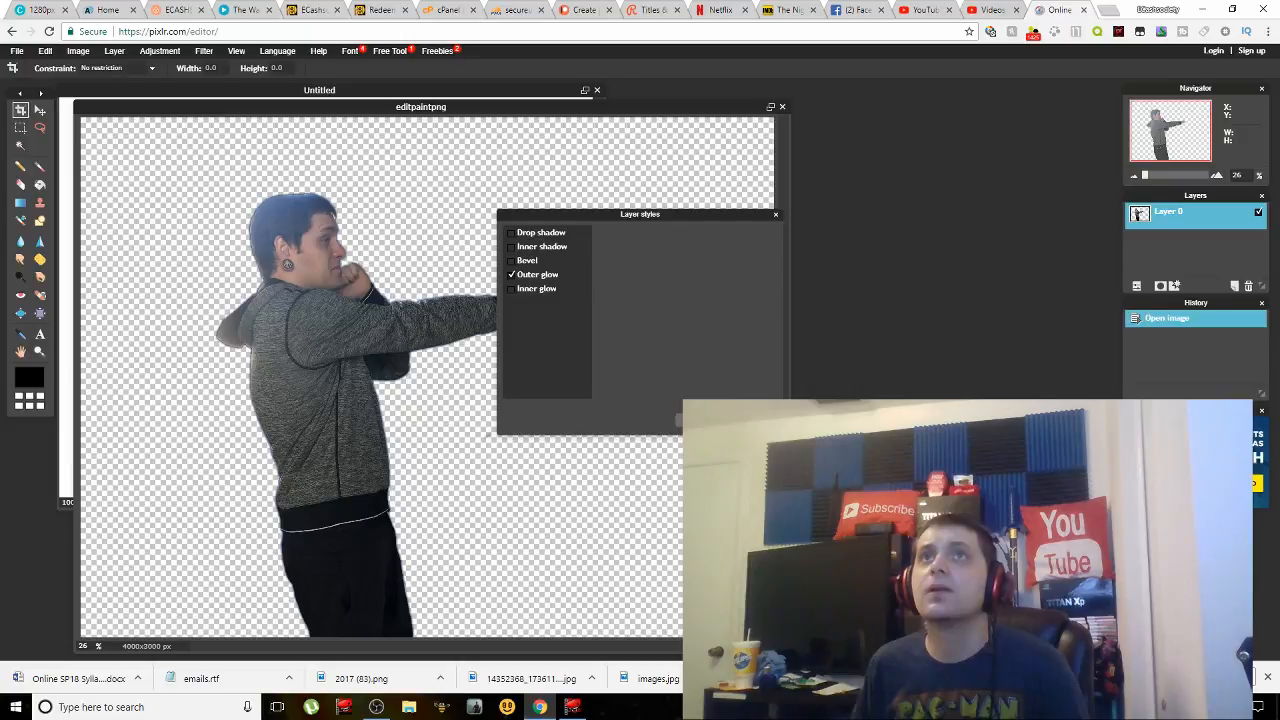
pyautogui.click(542, 276)
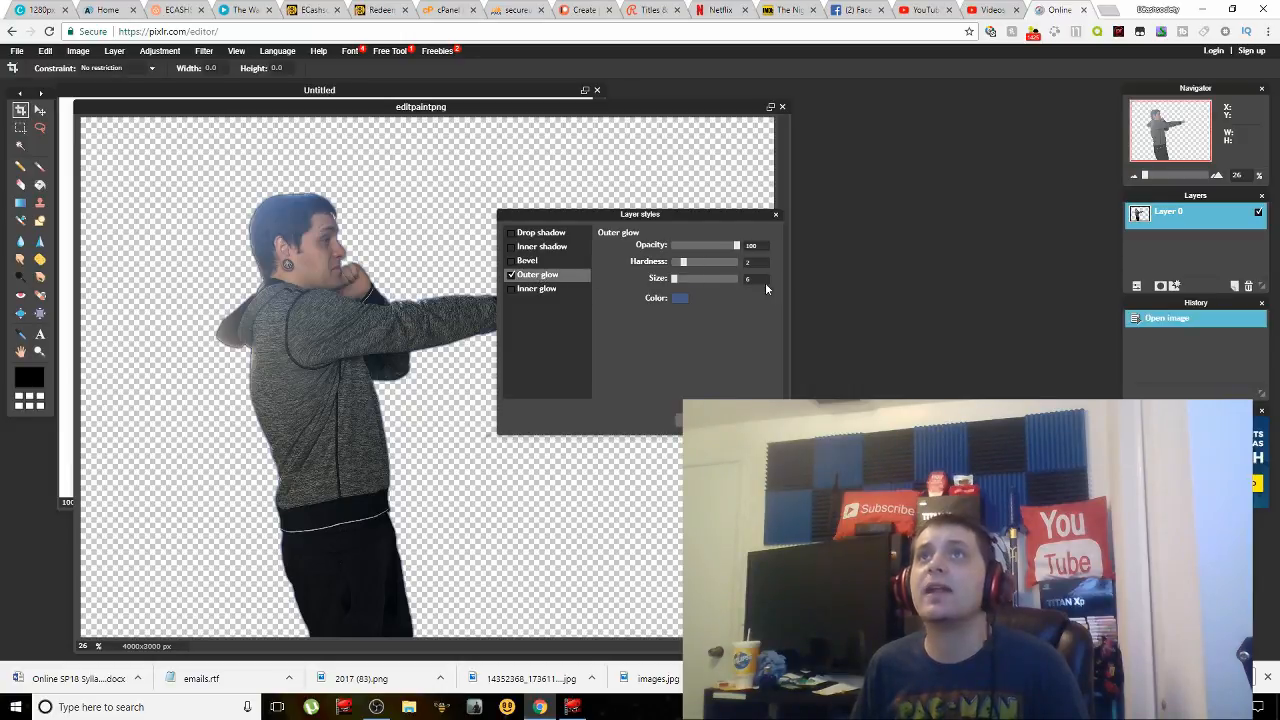
pyautogui.click(677, 298)
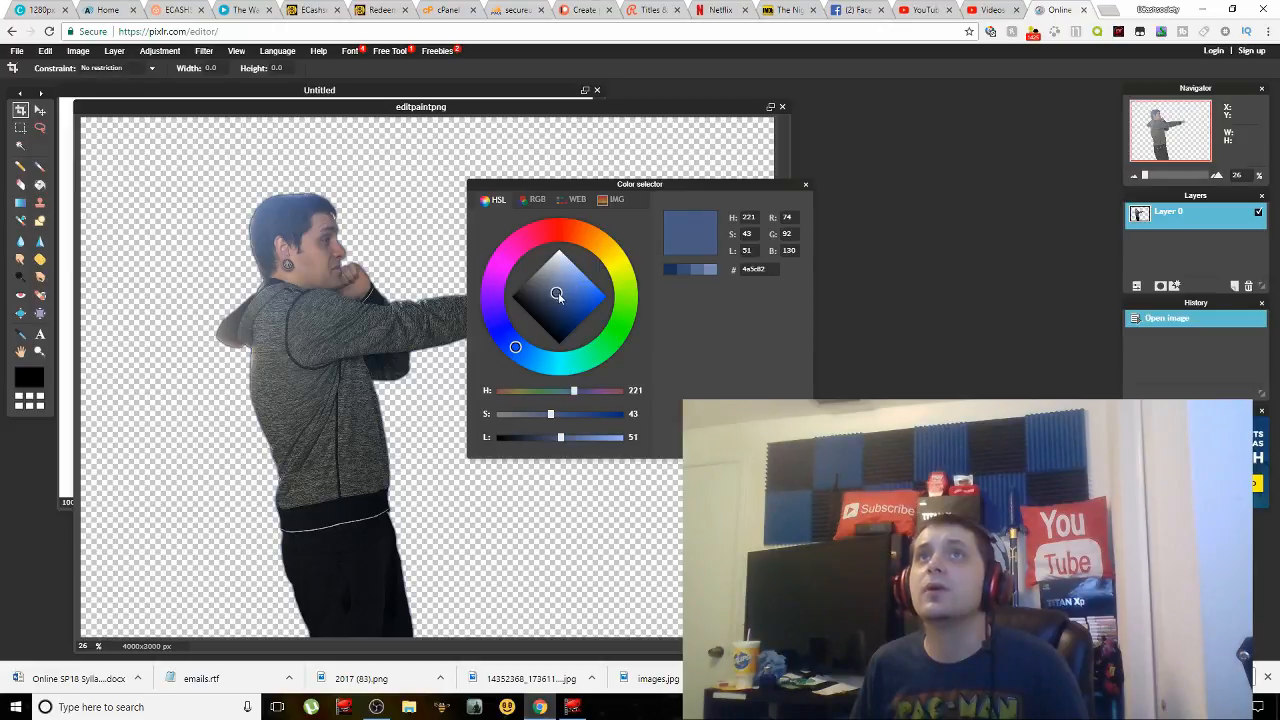
pyautogui.moveTo(557, 296); pyautogui.dragTo(572, 234)
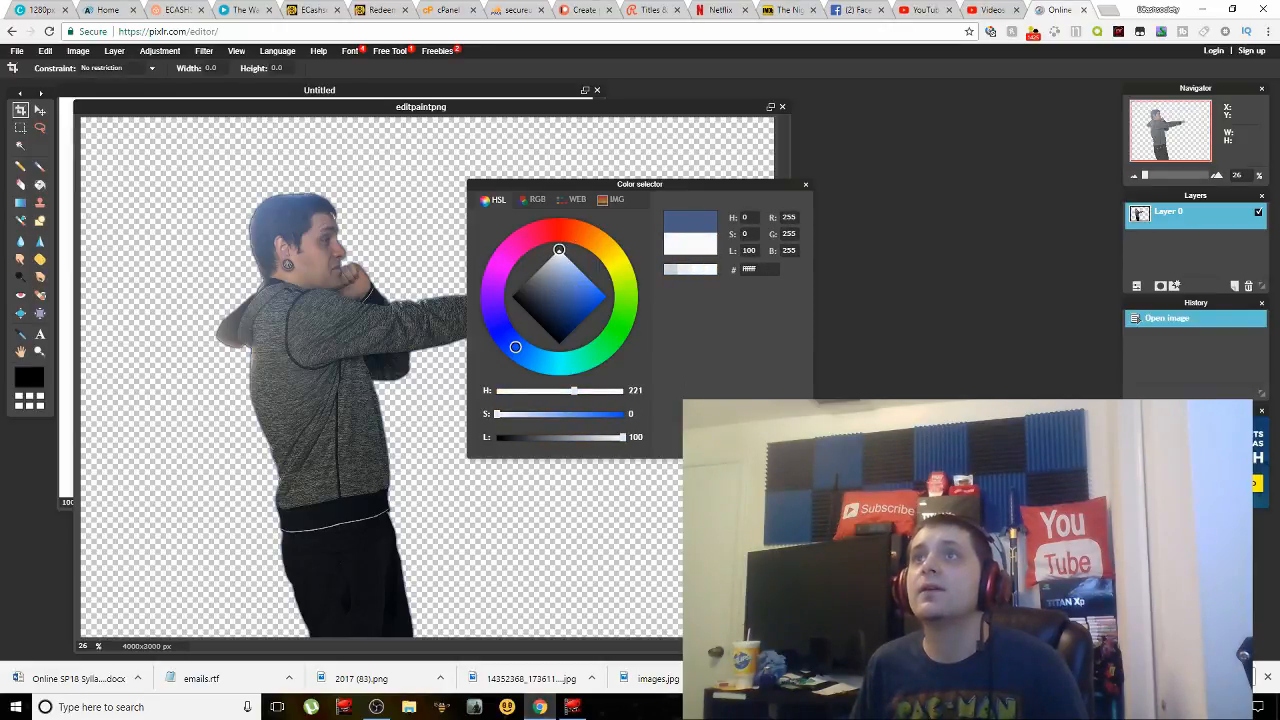
pyautogui.click(730, 443)
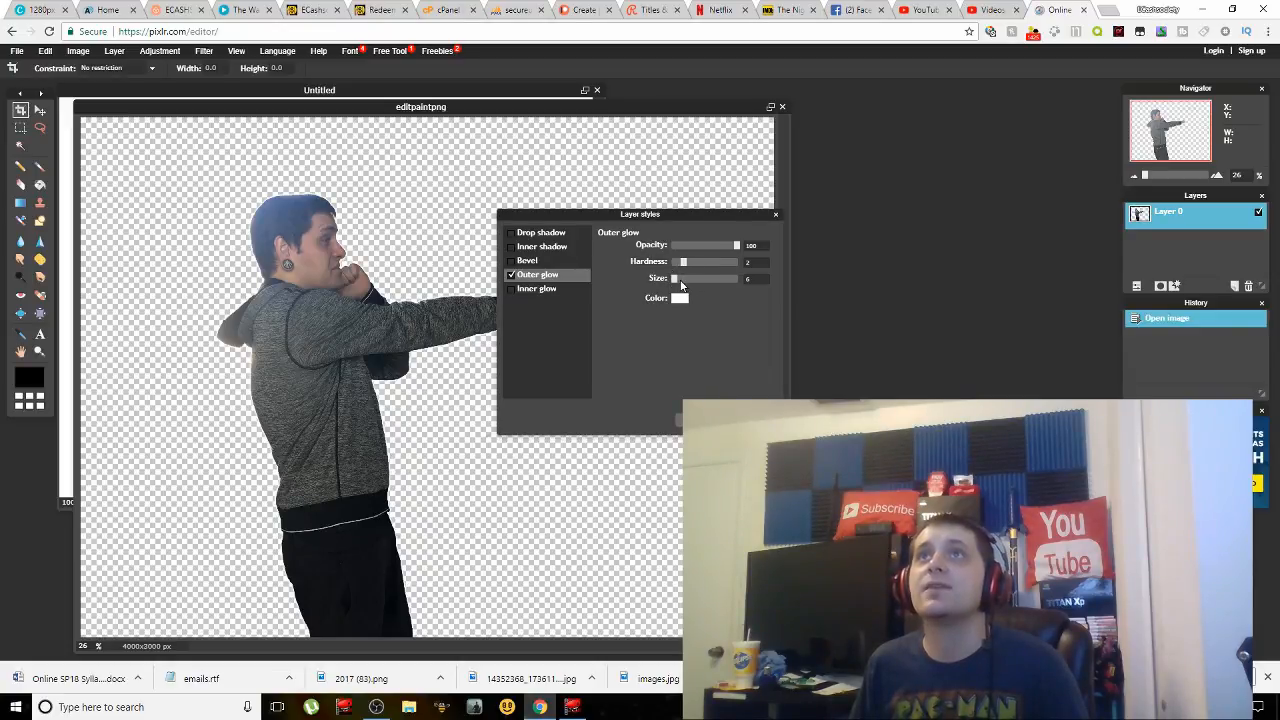
# Raise the outer glow's hardness to 10 and set its size to 29 for a solid outline around the figure
pyautogui.moveTo(694, 279); pyautogui.dragTo(705, 279)
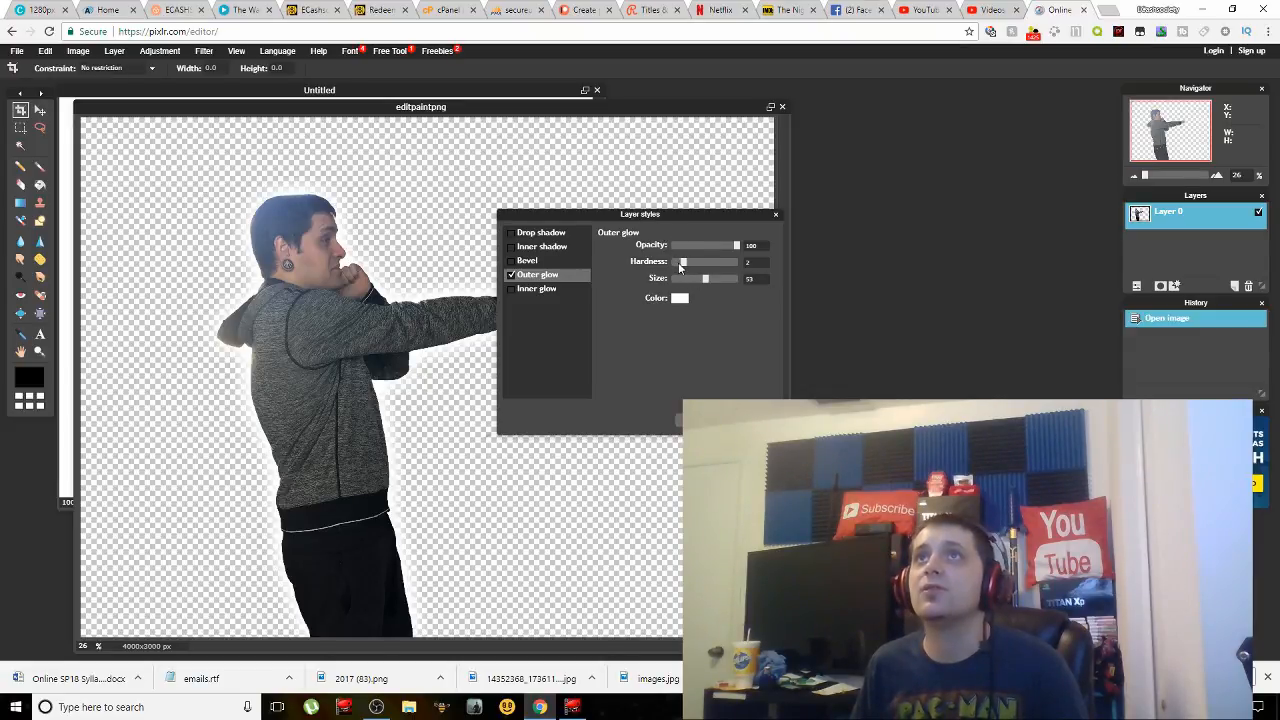
pyautogui.moveTo(684, 264); pyautogui.dragTo(714, 264)
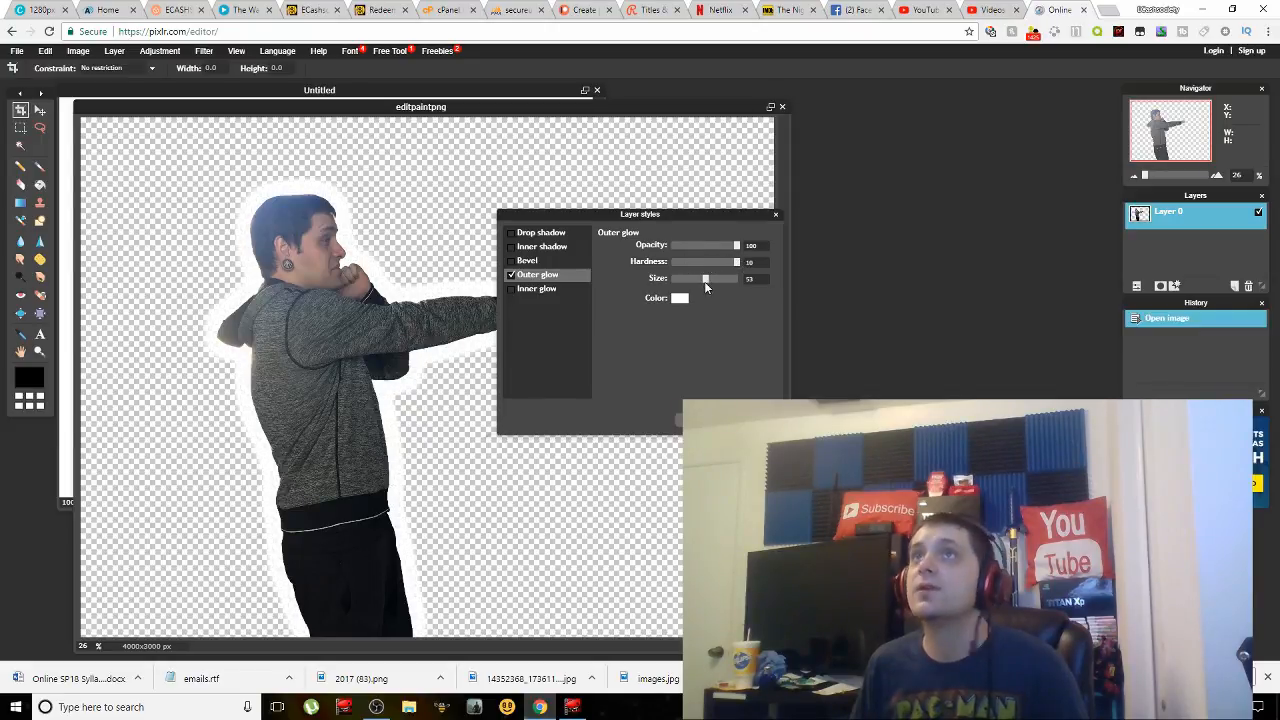
pyautogui.moveTo(705, 279)
pyautogui.mouseDown()
pyautogui.moveTo(680, 280)
pyautogui.moveTo(703, 282)
pyautogui.moveTo(689, 294)
pyautogui.mouseUp()
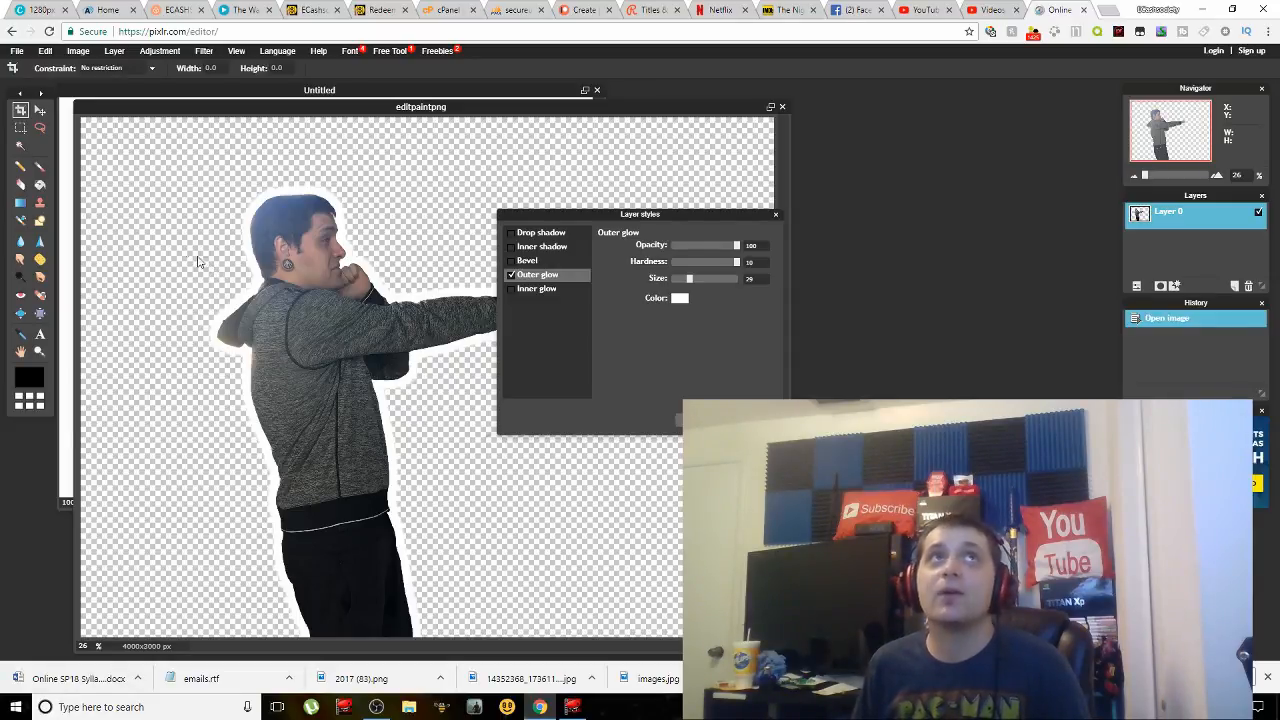
# Switch back to the Canva design and shift the Ecashsociety phone image slightly right and down
pyautogui.click(35, 10)
pyautogui.moveTo(554, 181)
pyautogui.mouseDown()
pyautogui.moveTo(651, 220)
pyautogui.moveTo(560, 186)
pyautogui.moveTo(572, 196)
pyautogui.mouseUp()
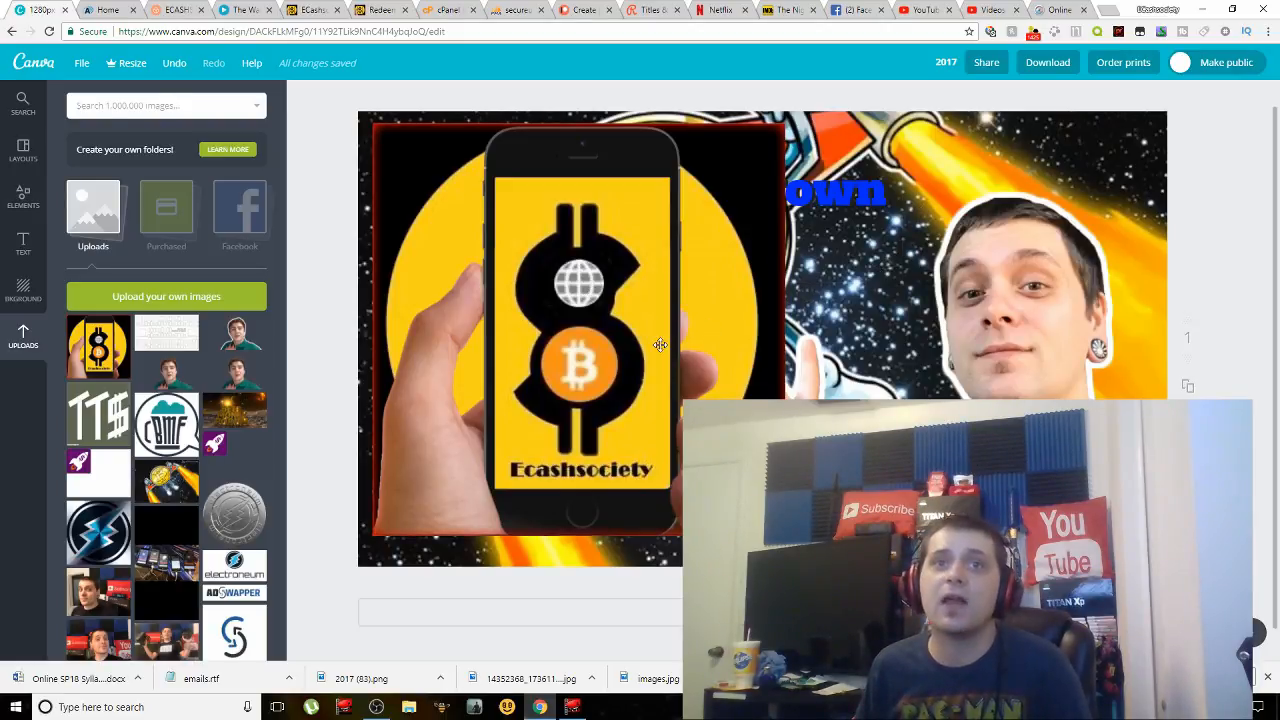
# Find paint.net through the Windows search and launch it
pyautogui.click(85, 710)
pyautogui.write('paint')
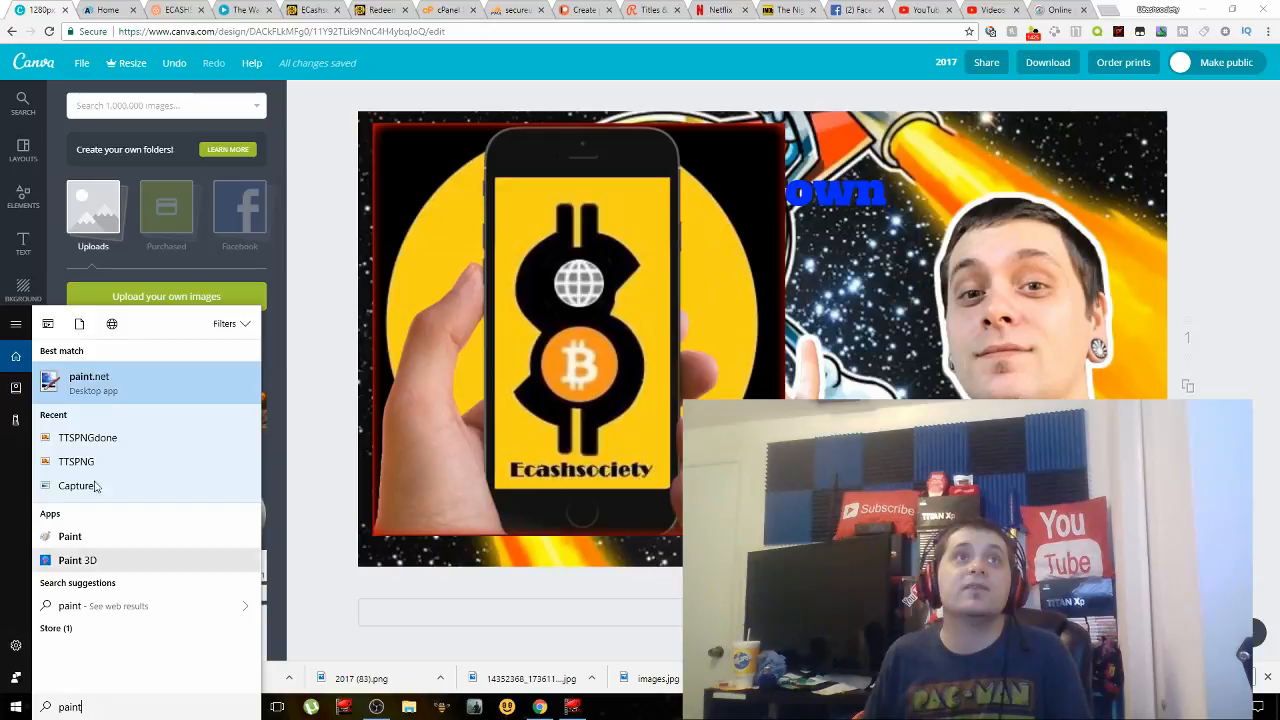
pyautogui.click(112, 385)
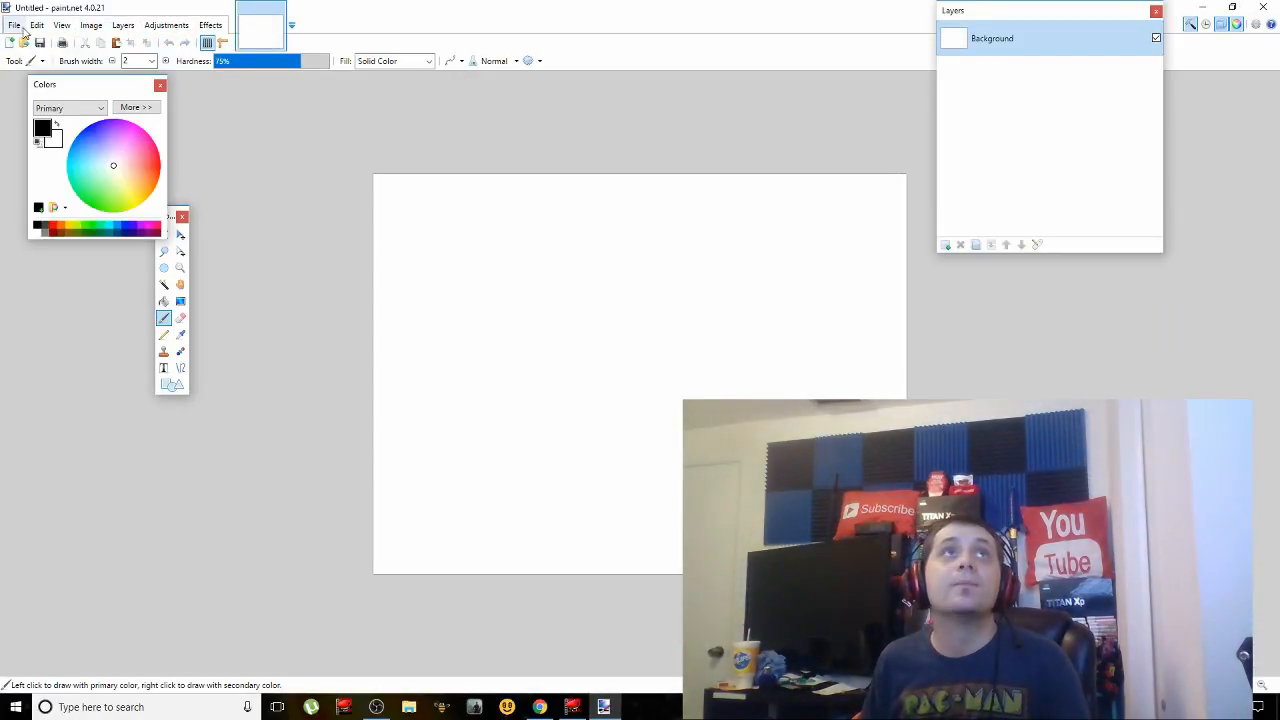
# Open the editpaintpng cutout from the channelpictures folder in paint.net
pyautogui.click(13, 26)
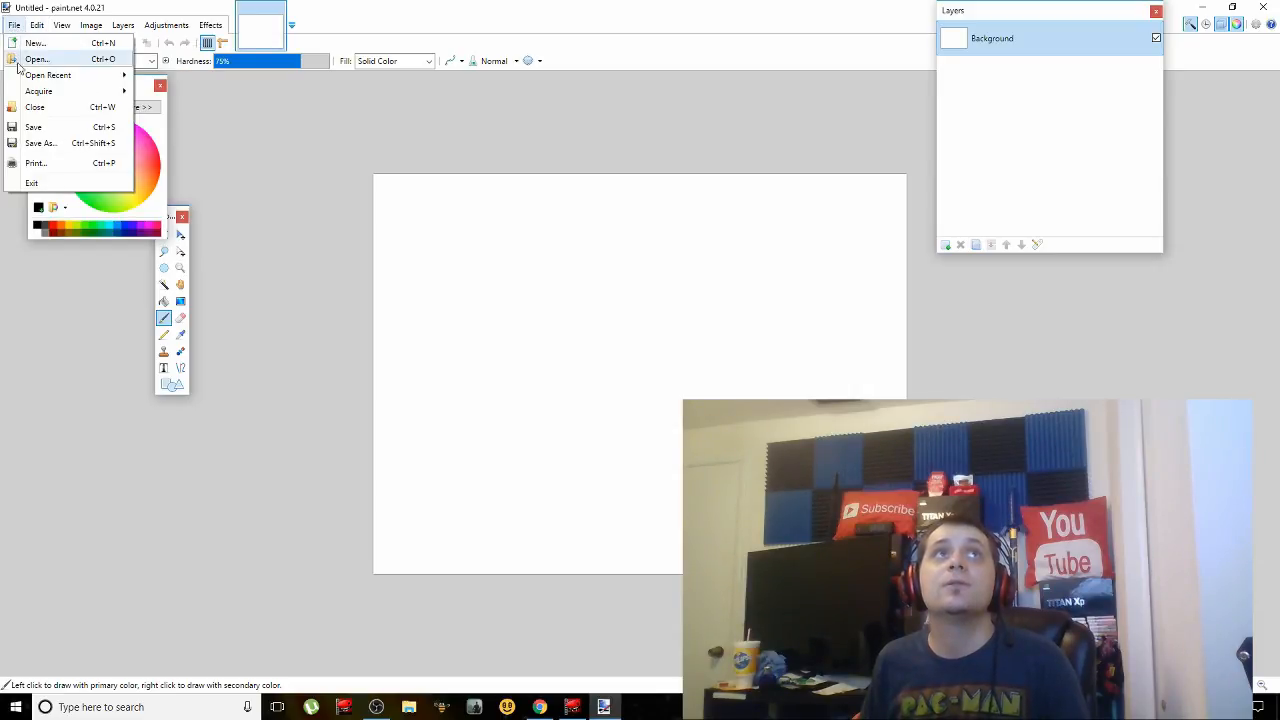
pyautogui.click(31, 61)
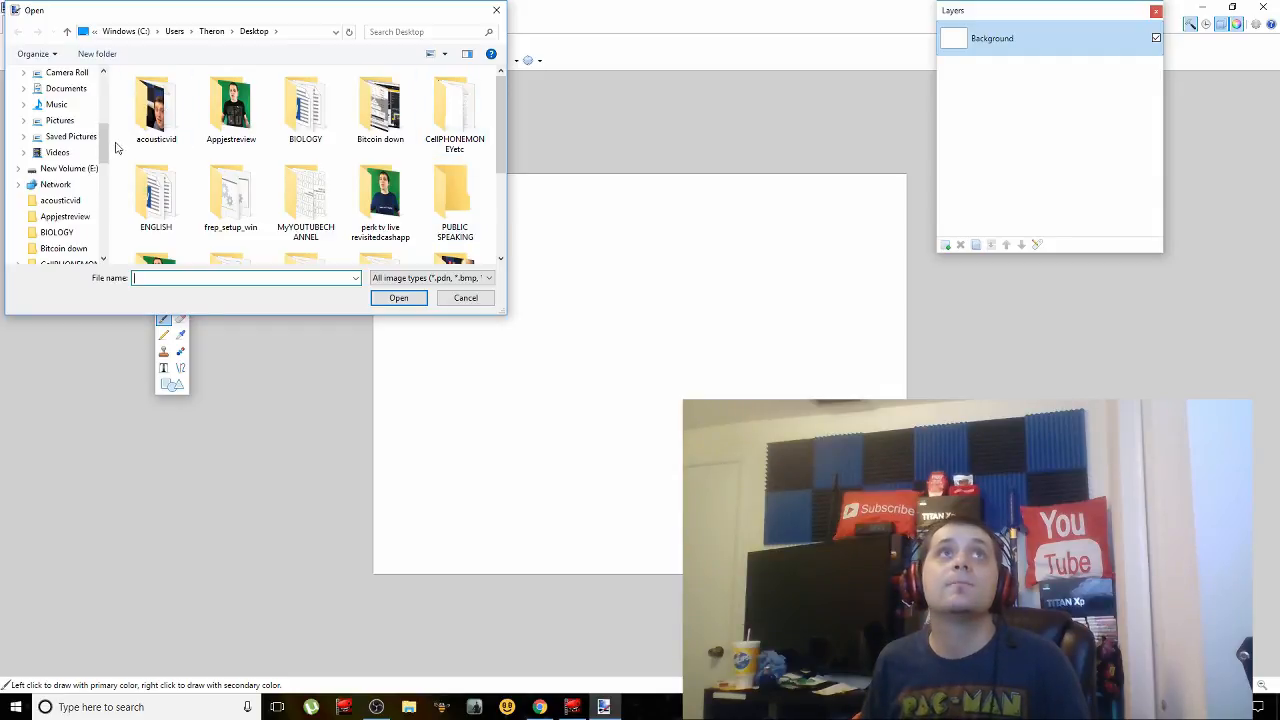
pyautogui.moveTo(106, 134); pyautogui.dragTo(108, 101)
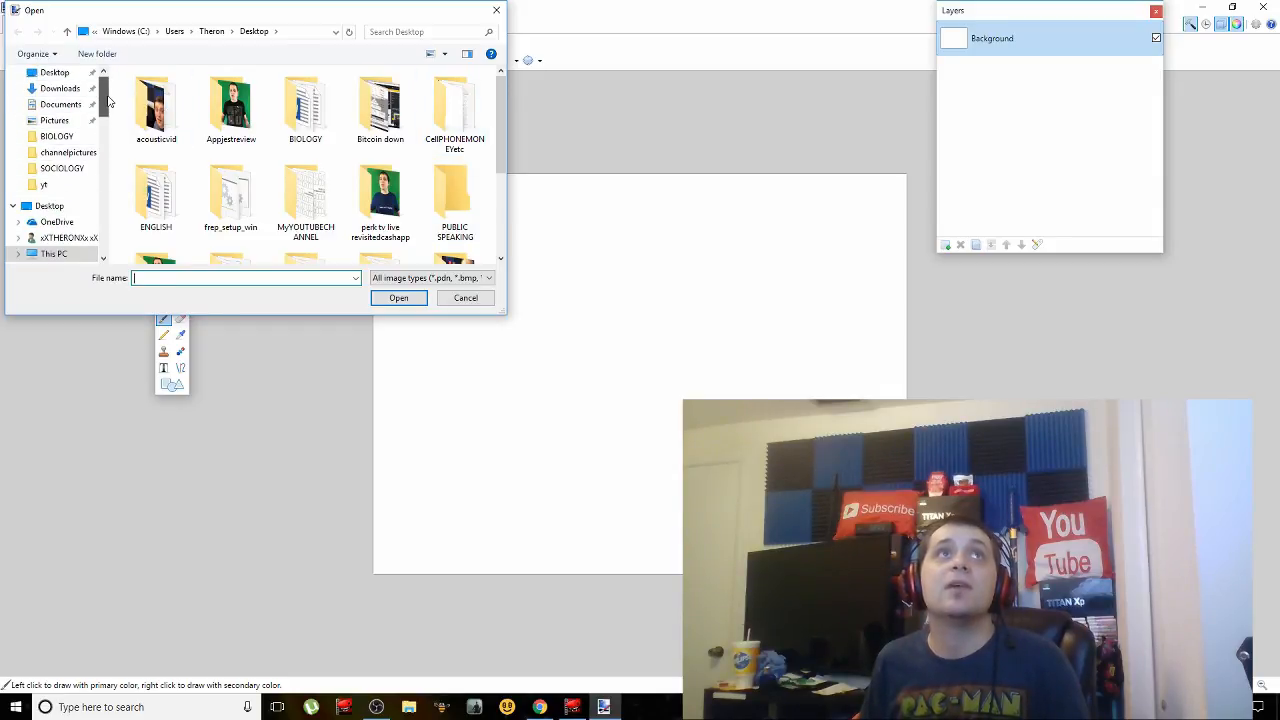
pyautogui.click(50, 154)
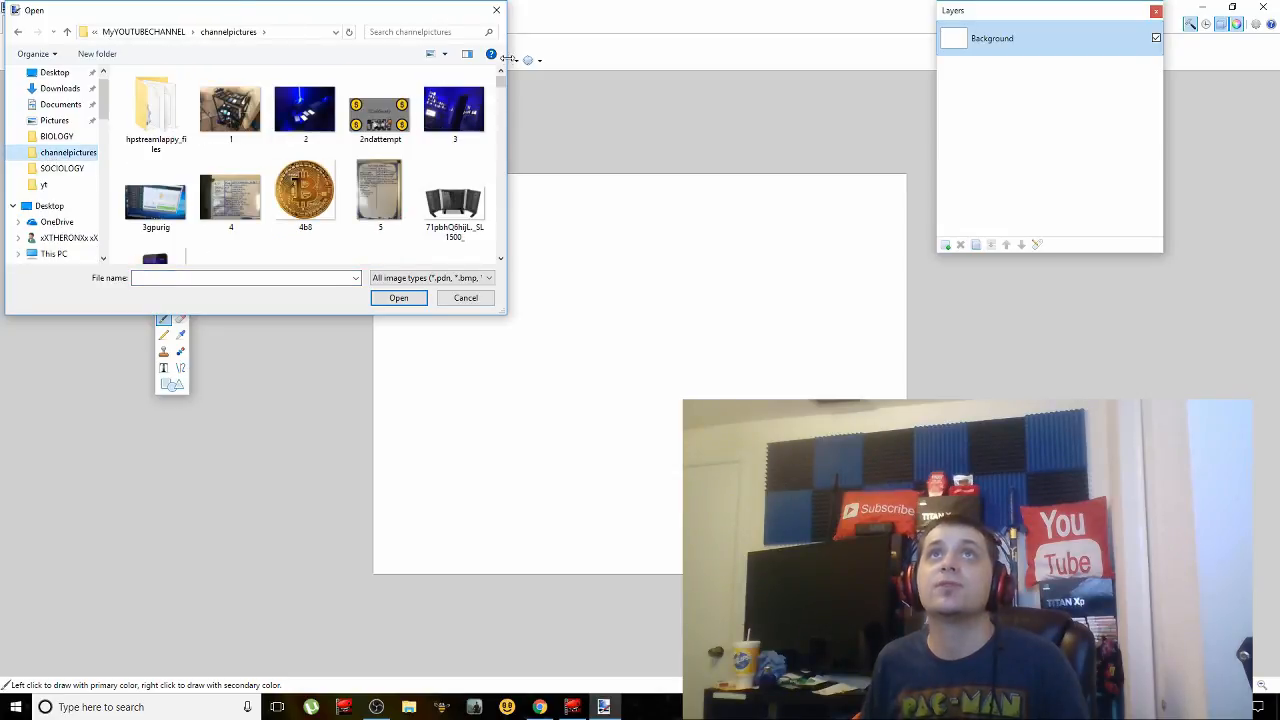
pyautogui.moveTo(501, 85); pyautogui.dragTo(501, 143)
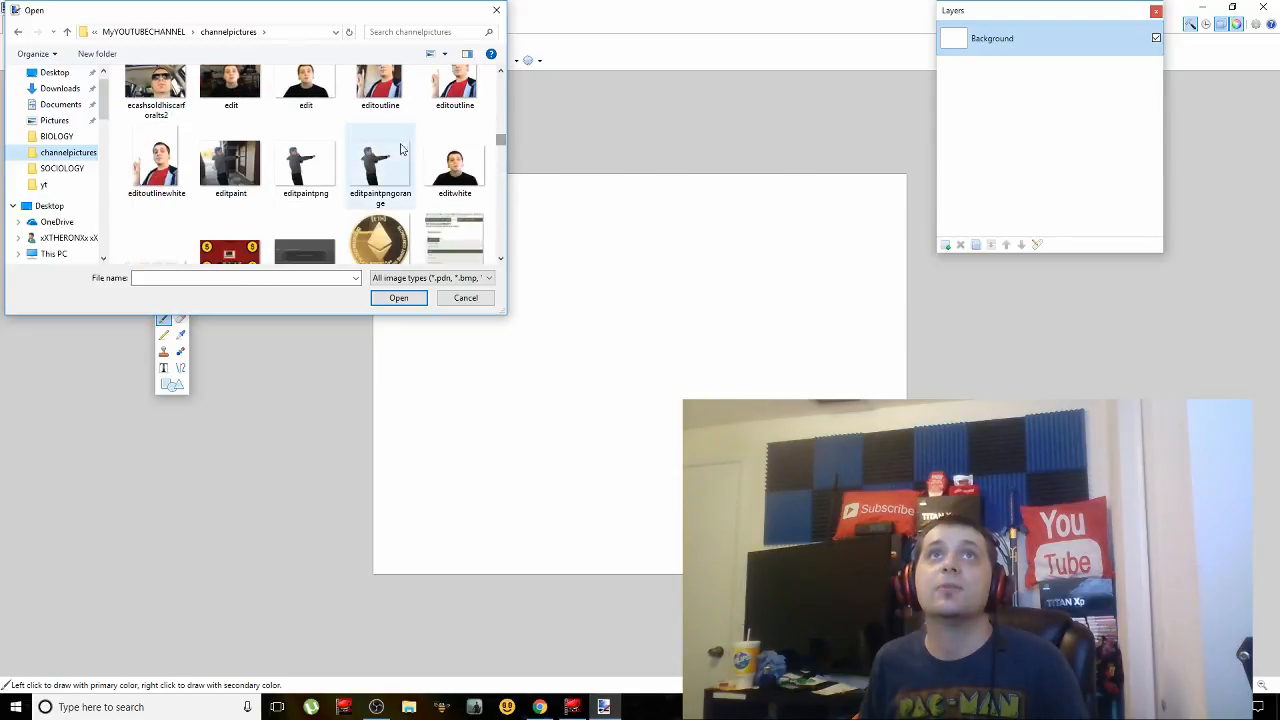
pyautogui.doubleClick(305, 170)
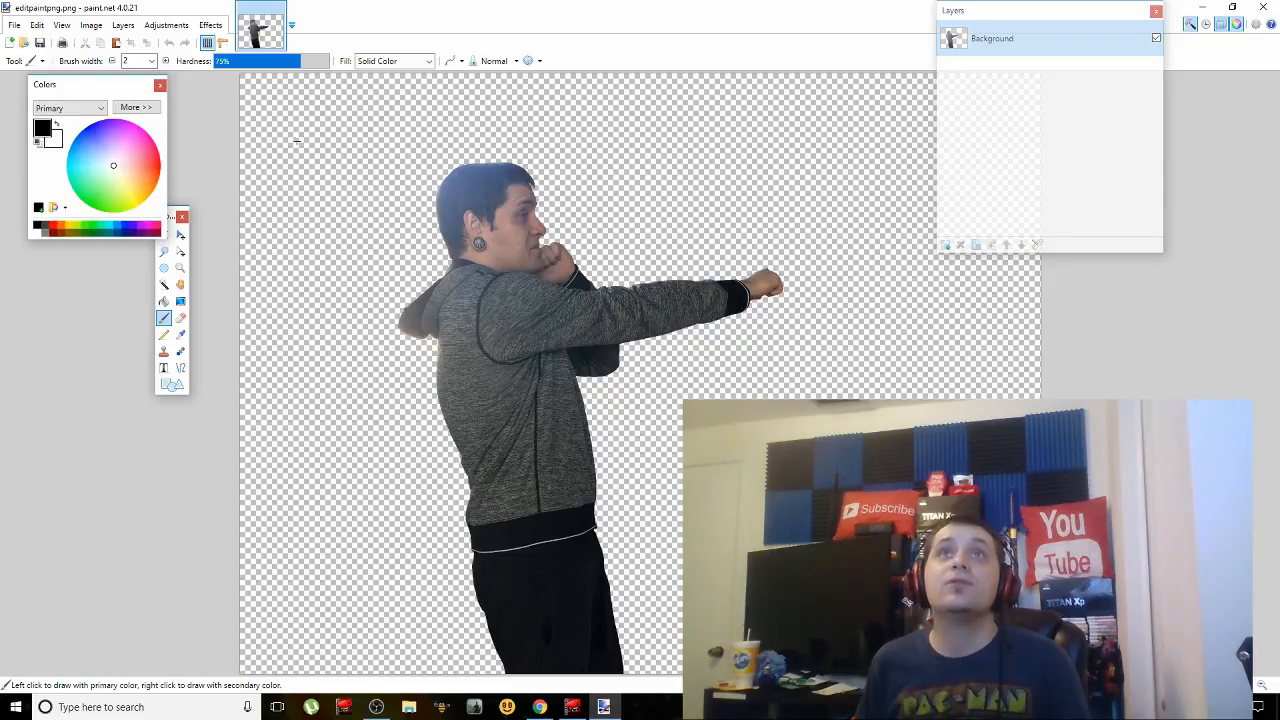
# Erase the elbow sticking out behind the figure's back using the Eraser with a brush width of 400
pyautogui.click(41, 61)
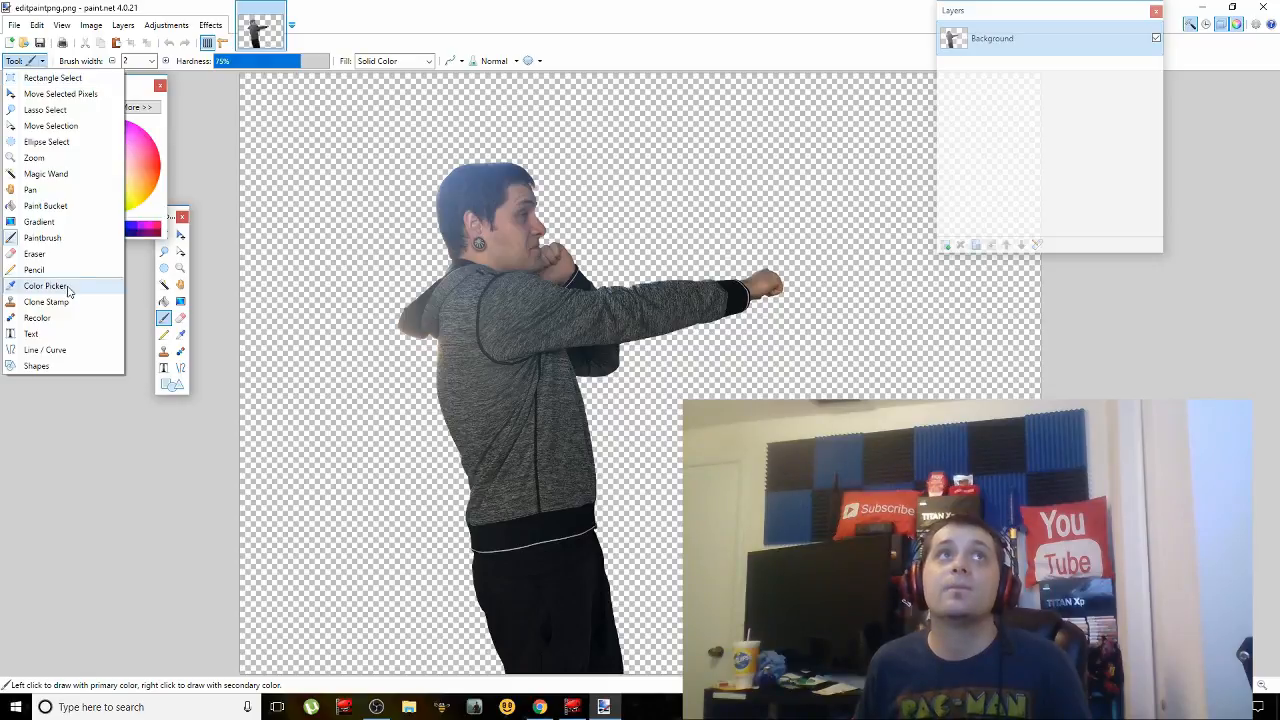
pyautogui.click(46, 173)
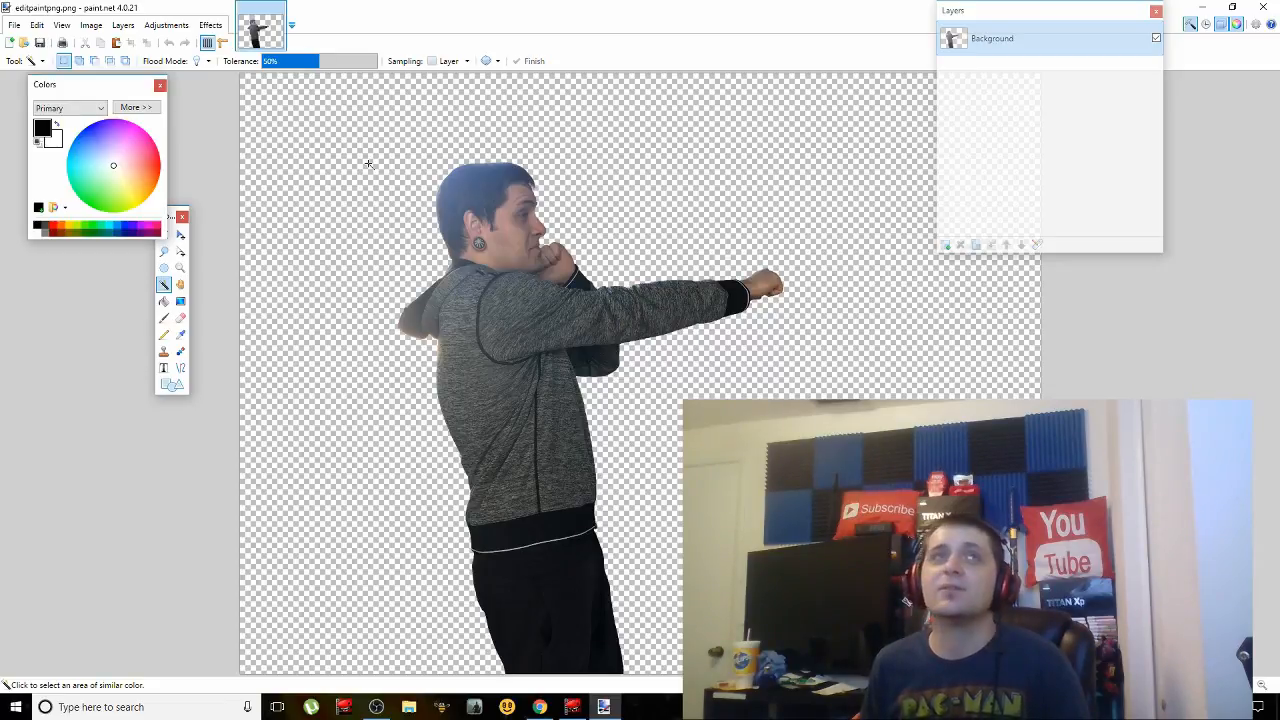
pyautogui.click(15, 63)
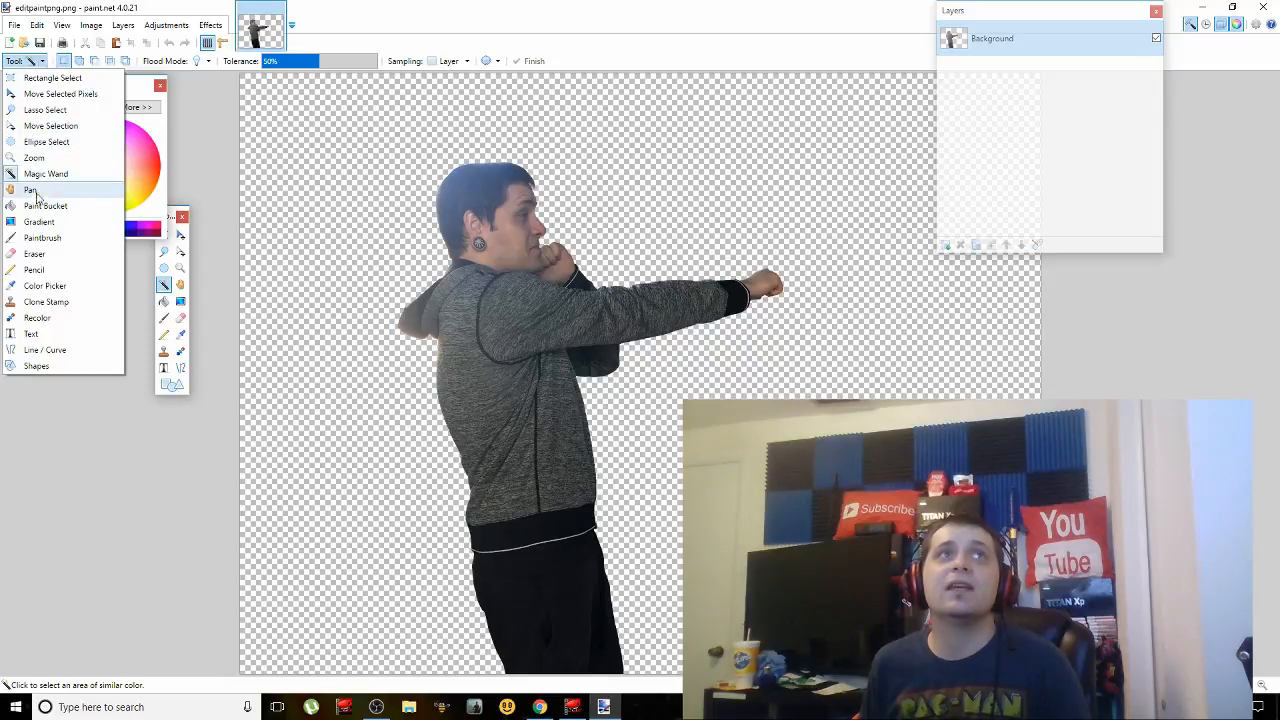
pyautogui.click(35, 254)
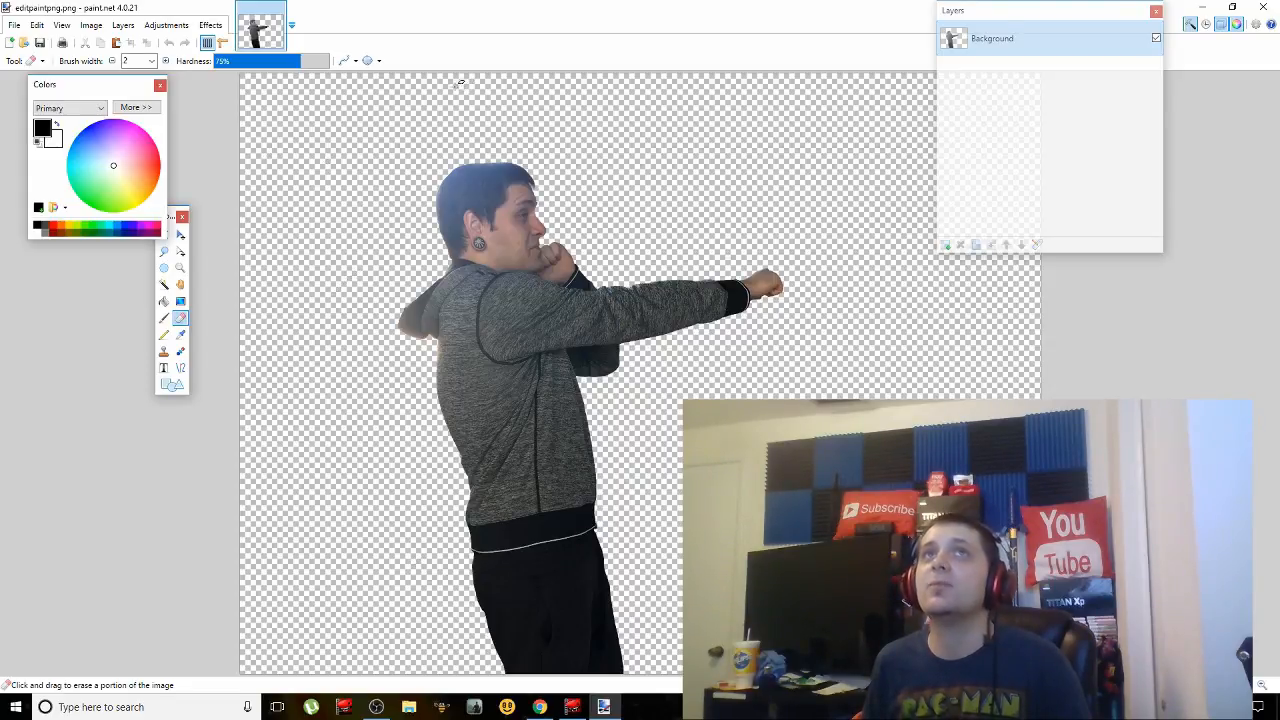
pyautogui.click(152, 61)
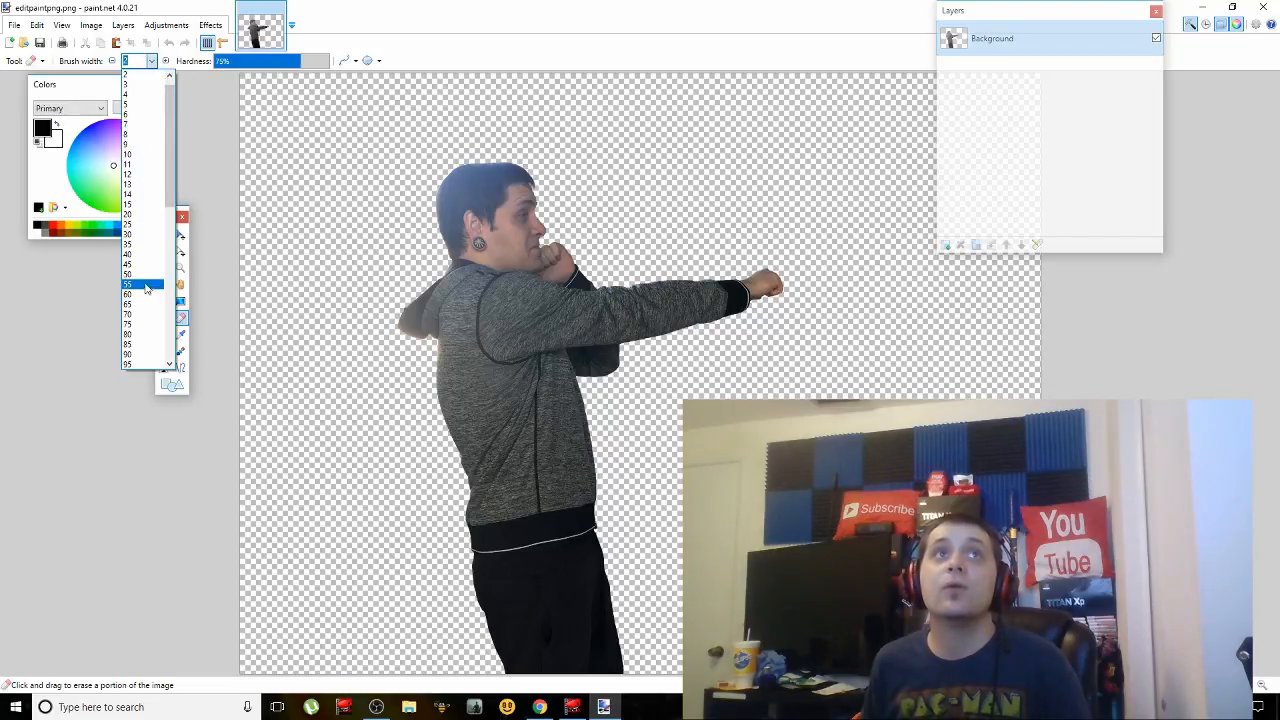
pyautogui.click(143, 315)
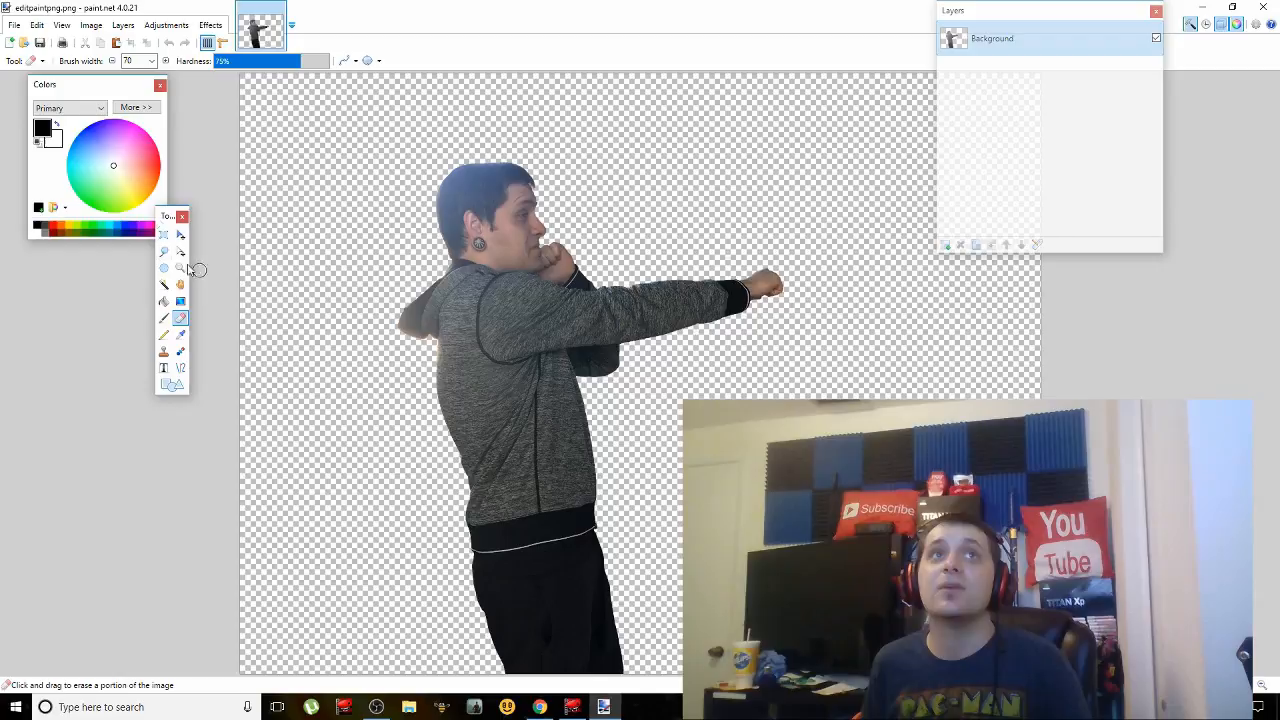
pyautogui.click(152, 62)
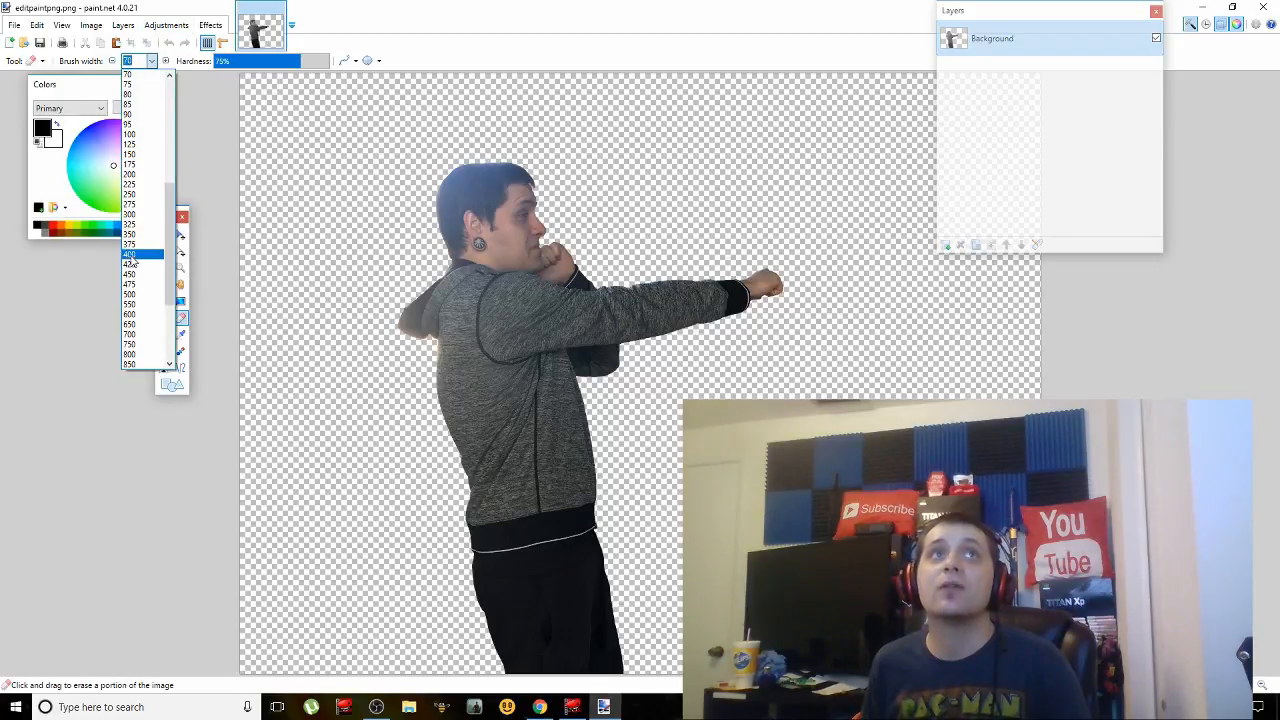
pyautogui.click(130, 256)
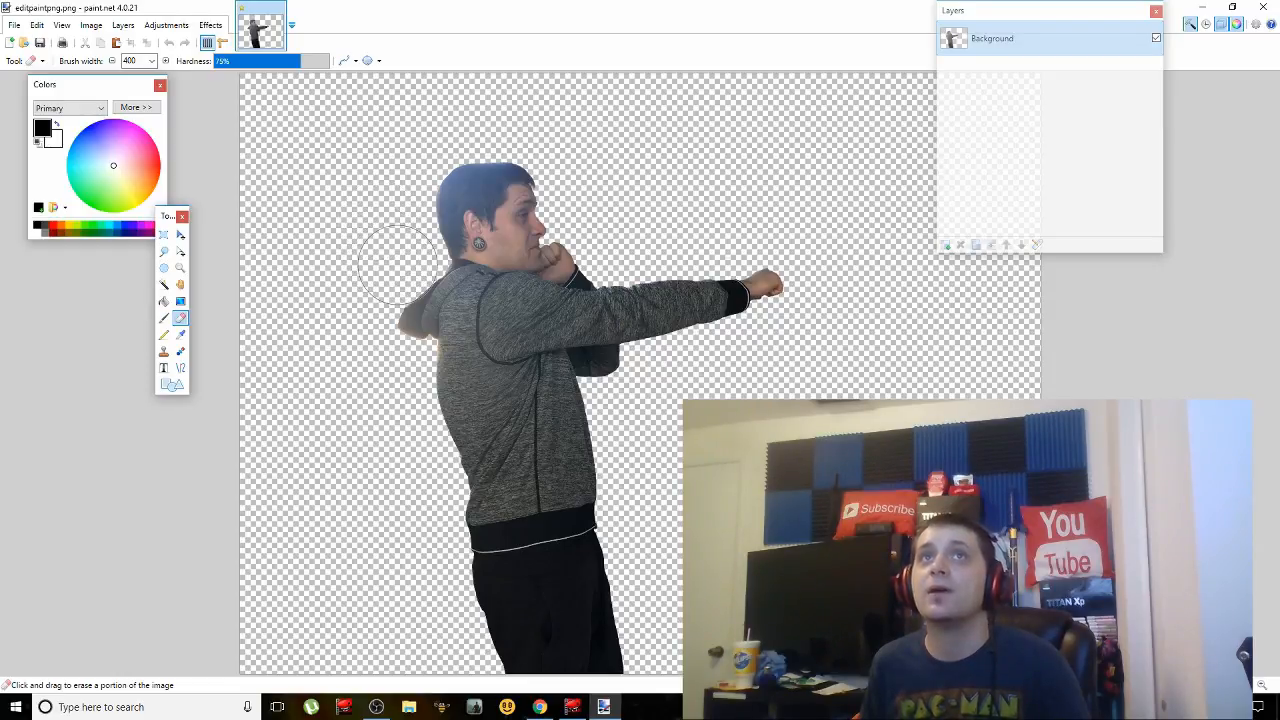
pyautogui.moveTo(402, 262); pyautogui.dragTo(394, 323)
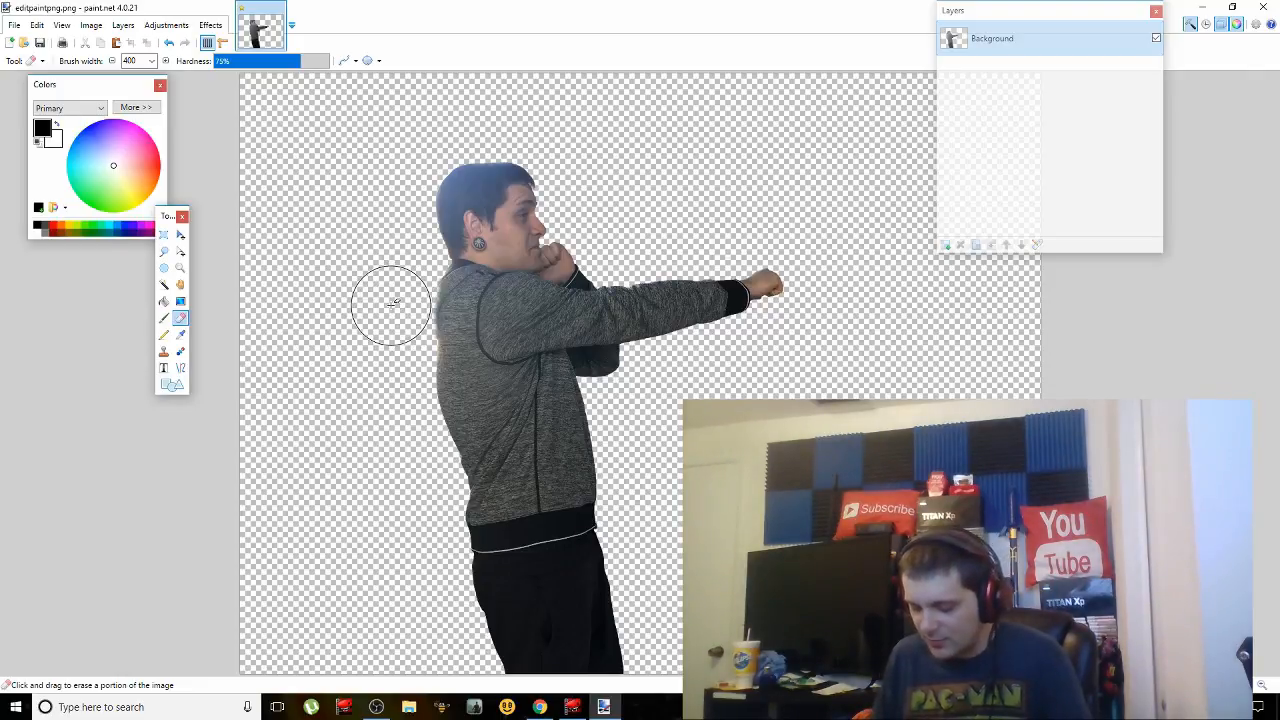
# Set the eraser's brush width to 10 and erase part of the blurry edge along the back of the sweater
pyautogui.scroll(8, 392, 304)
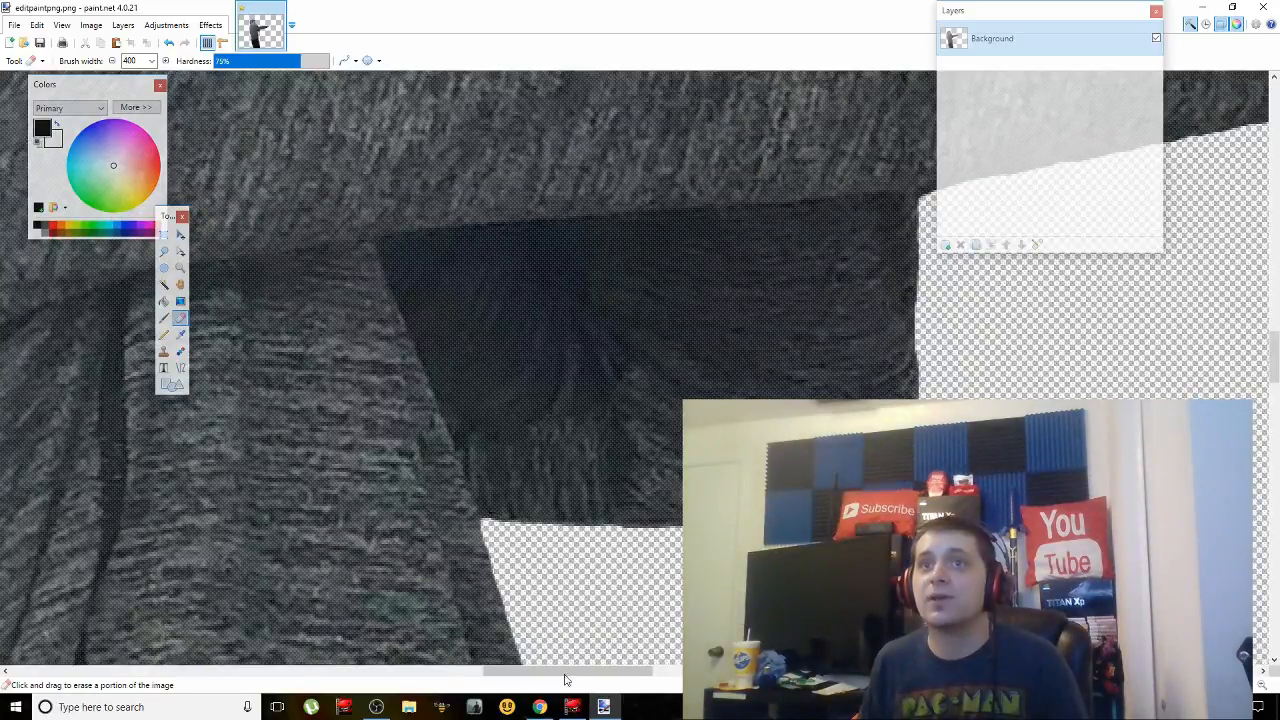
pyautogui.moveTo(565, 677); pyautogui.dragTo(365, 677)
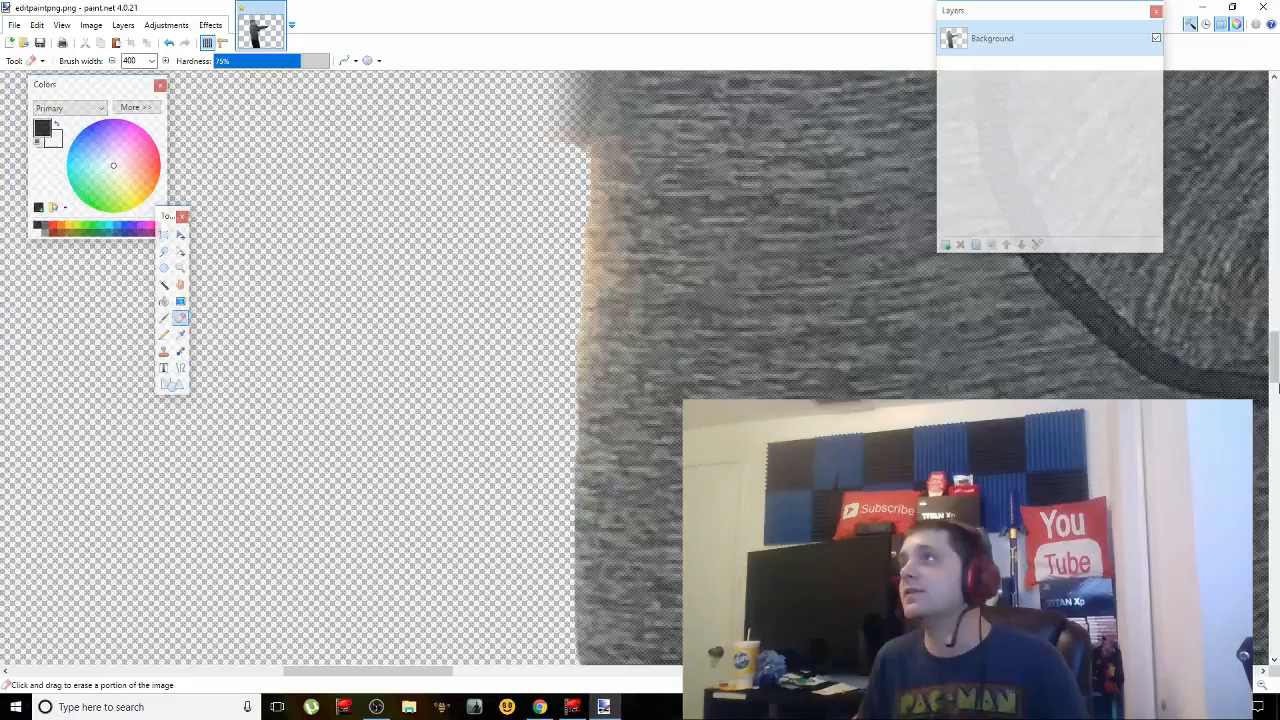
pyautogui.moveTo(1273, 366); pyautogui.dragTo(1260, 318)
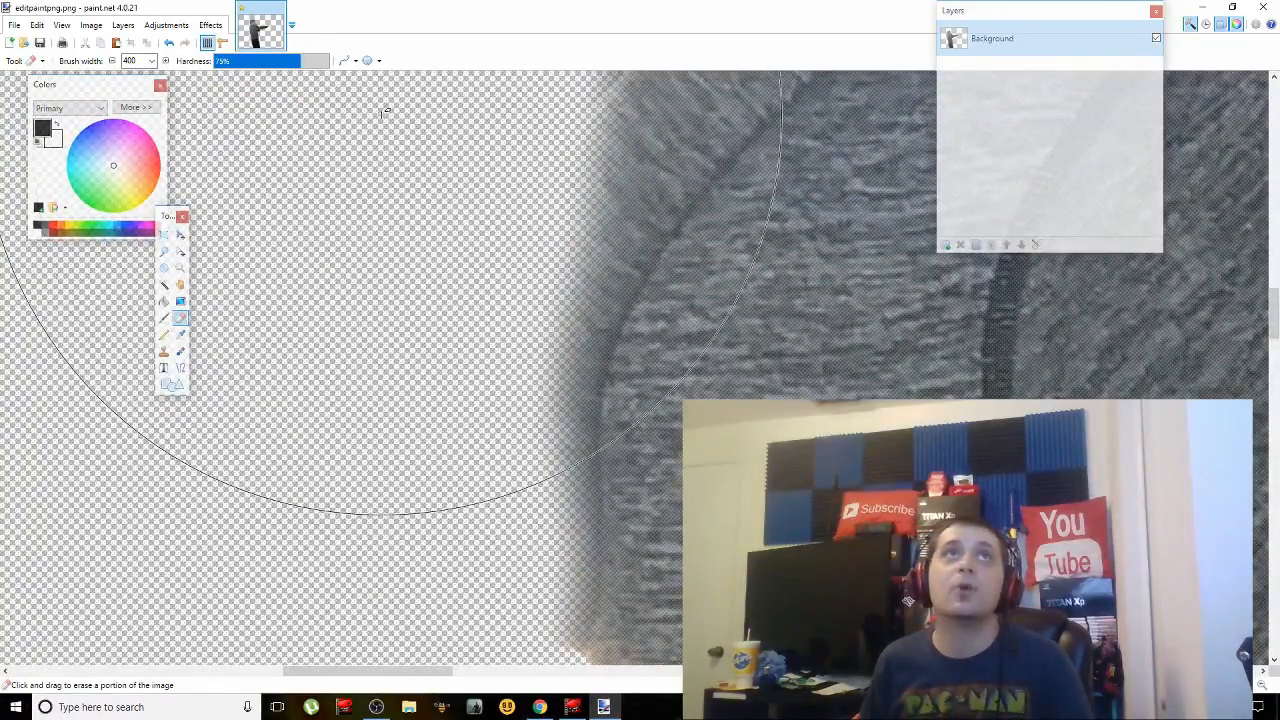
pyautogui.click(152, 61)
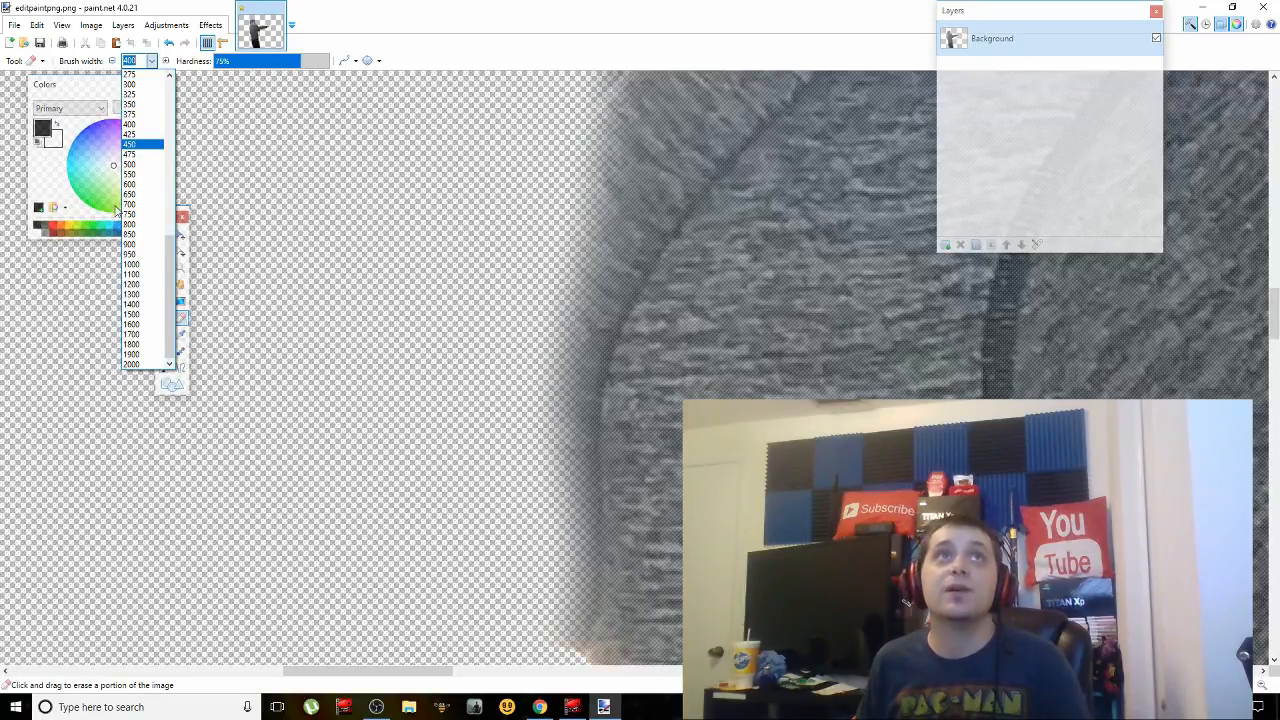
pyautogui.moveTo(167, 272)
pyautogui.mouseDown()
pyautogui.moveTo(189, 175)
pyautogui.moveTo(186, 100)
pyautogui.mouseUp()
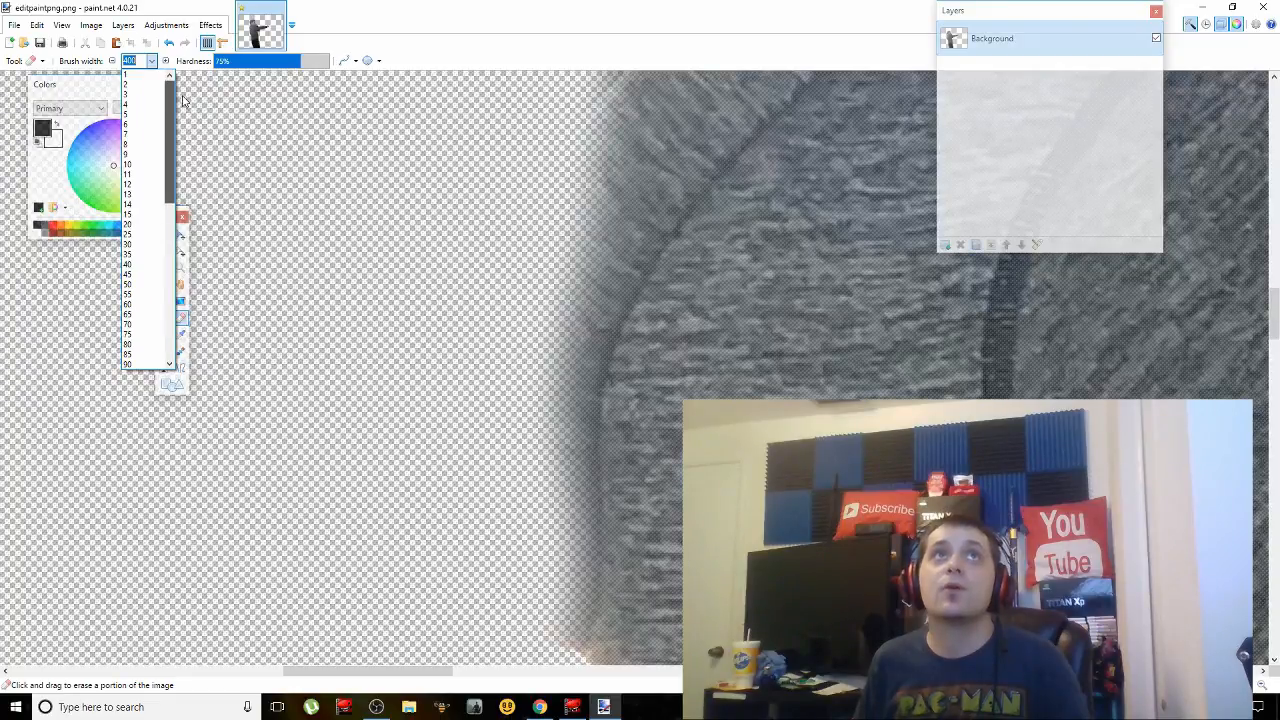
pyautogui.click(143, 170)
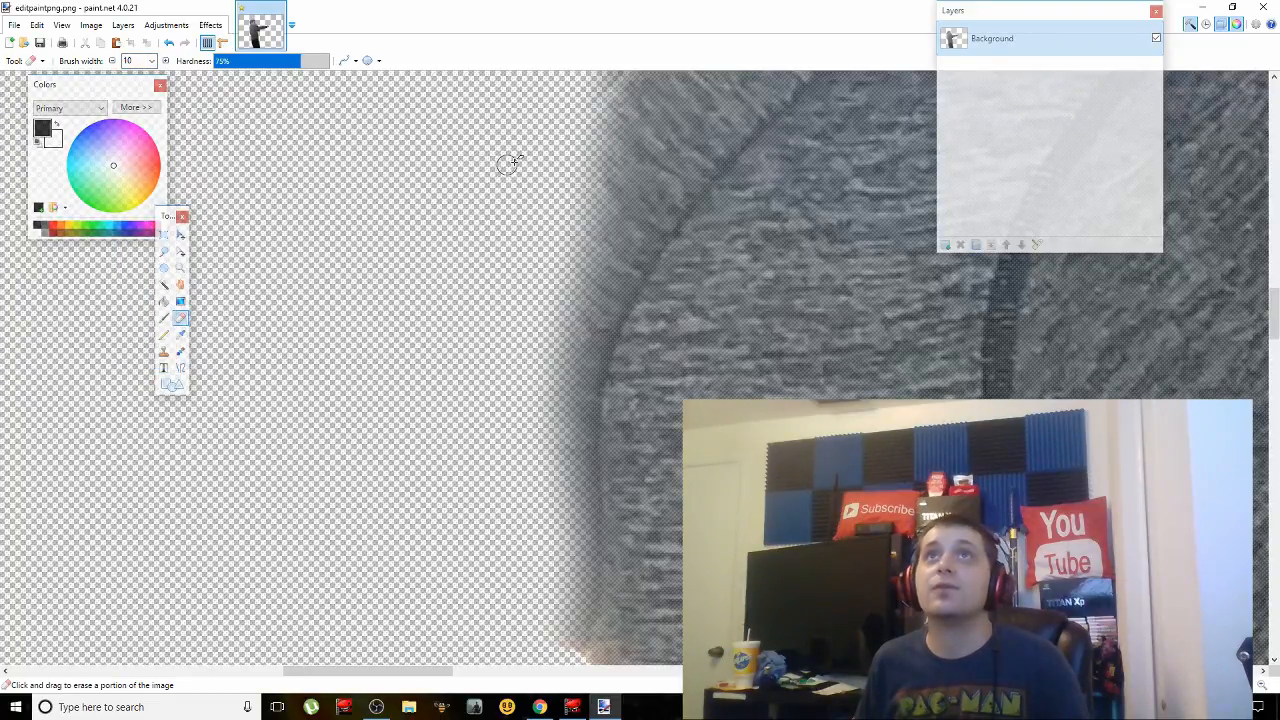
pyautogui.moveTo(570, 153)
pyautogui.mouseDown()
pyautogui.moveTo(580, 160)
pyautogui.moveTo(553, 297)
pyautogui.moveTo(549, 500)
pyautogui.mouseUp()
pyautogui.scroll(3, 550, 500)
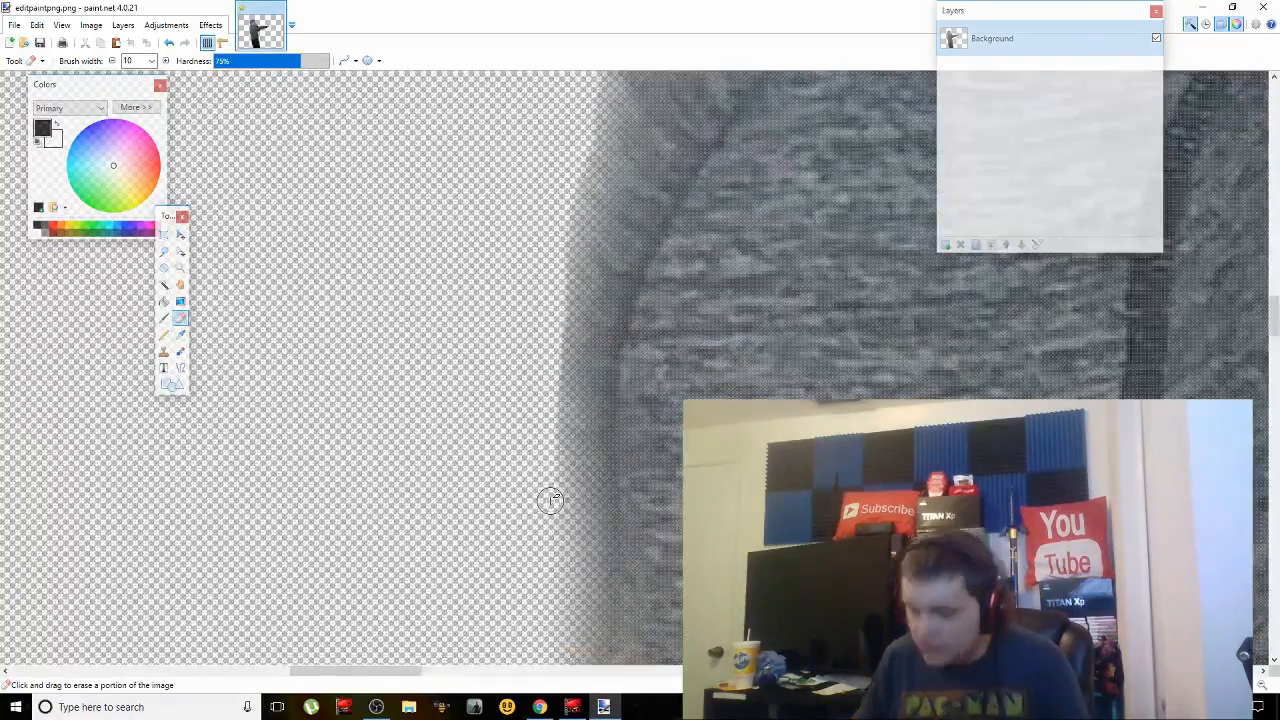
pyautogui.scroll(2, 550, 500)
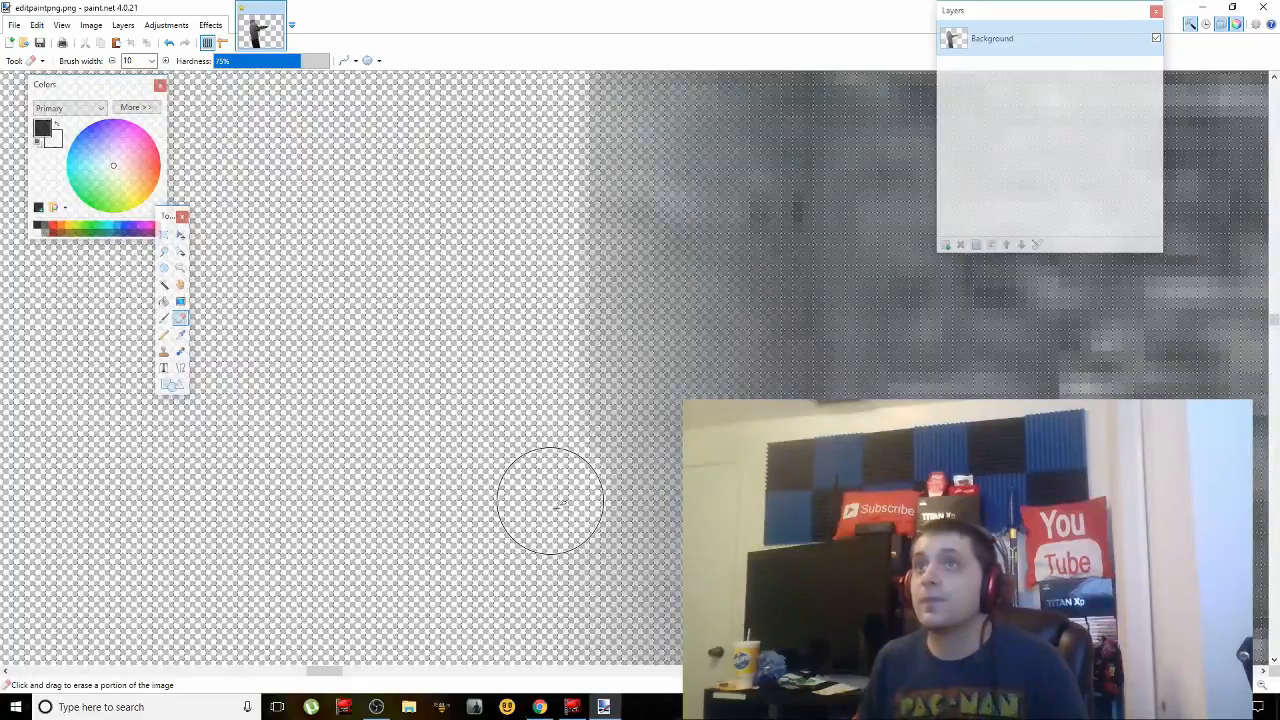
pyautogui.moveTo(562, 545)
pyautogui.mouseDown()
pyautogui.moveTo(601, 530)
pyautogui.moveTo(686, 555)
pyautogui.moveTo(673, 588)
pyautogui.moveTo(659, 570)
pyautogui.moveTo(656, 455)
pyautogui.moveTo(627, 419)
pyautogui.moveTo(616, 367)
pyautogui.moveTo(630, 328)
pyautogui.moveTo(634, 377)
pyautogui.mouseUp()
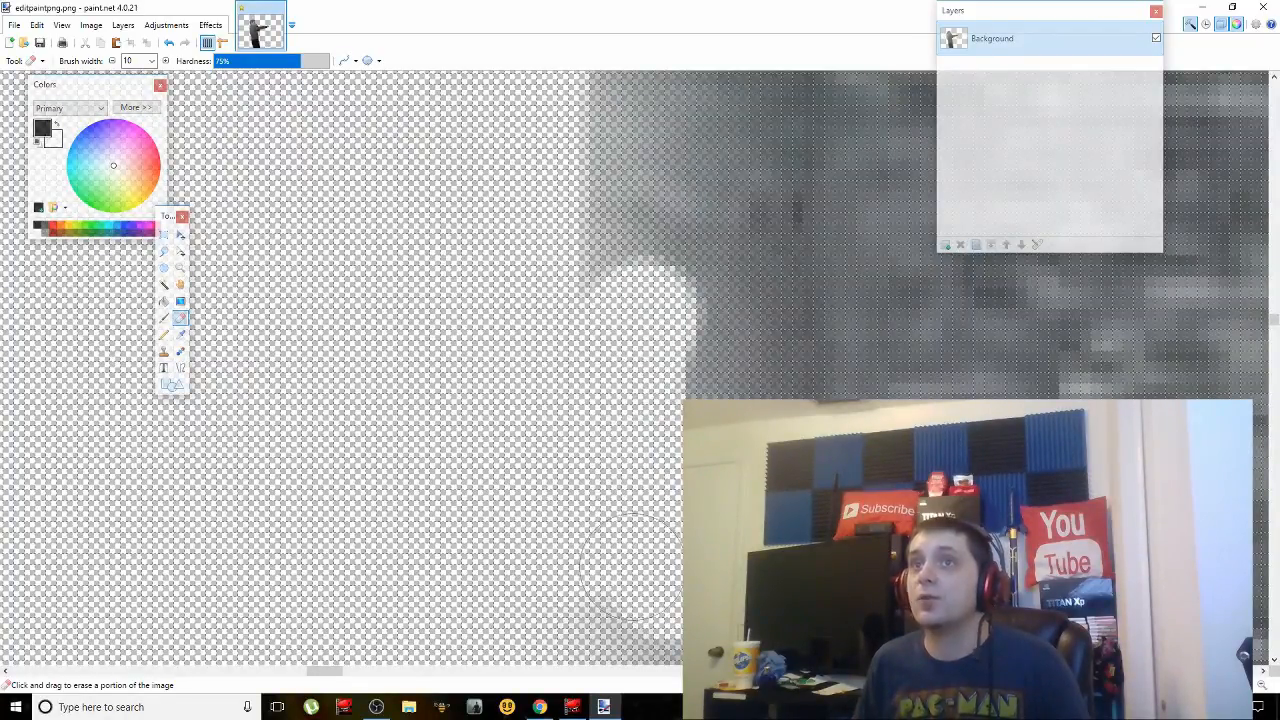
pyautogui.moveTo(632, 582)
pyautogui.mouseDown()
pyautogui.moveTo(620, 615)
pyautogui.moveTo(650, 580)
pyautogui.mouseUp()
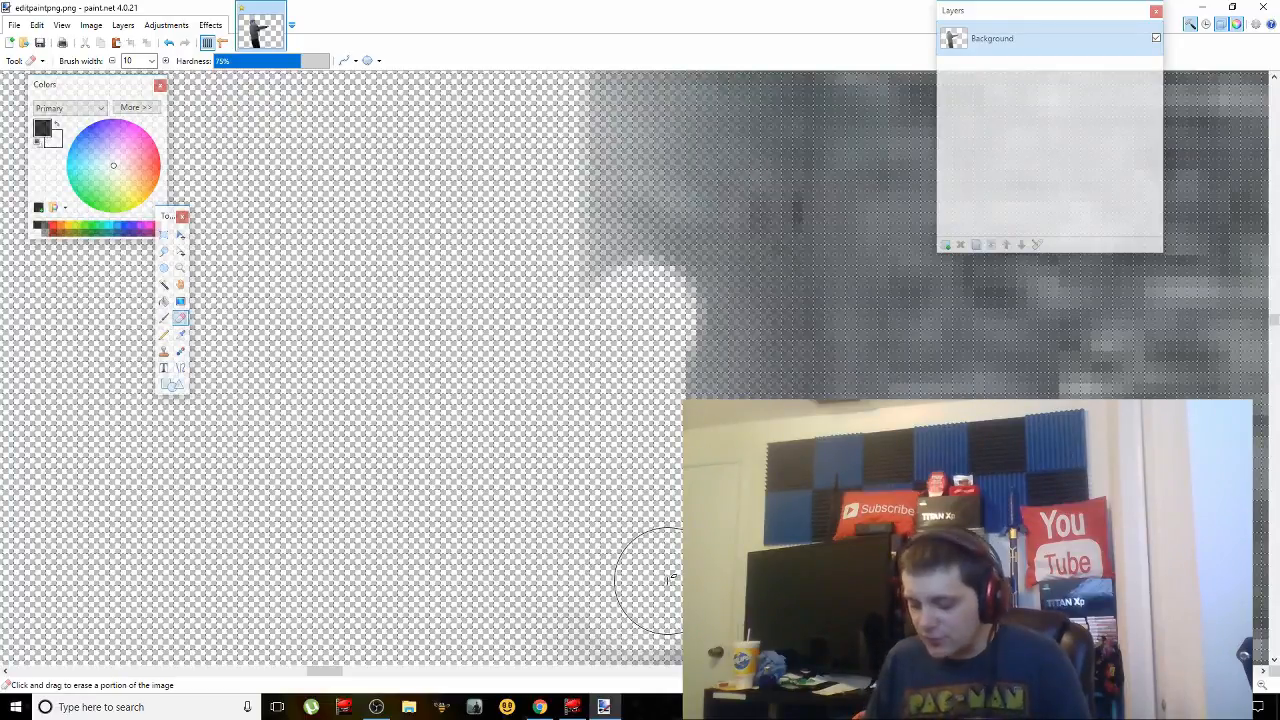
# Erase a freehand looping stroke through the hair behind the ear
pyautogui.scroll(-5, 672, 578)
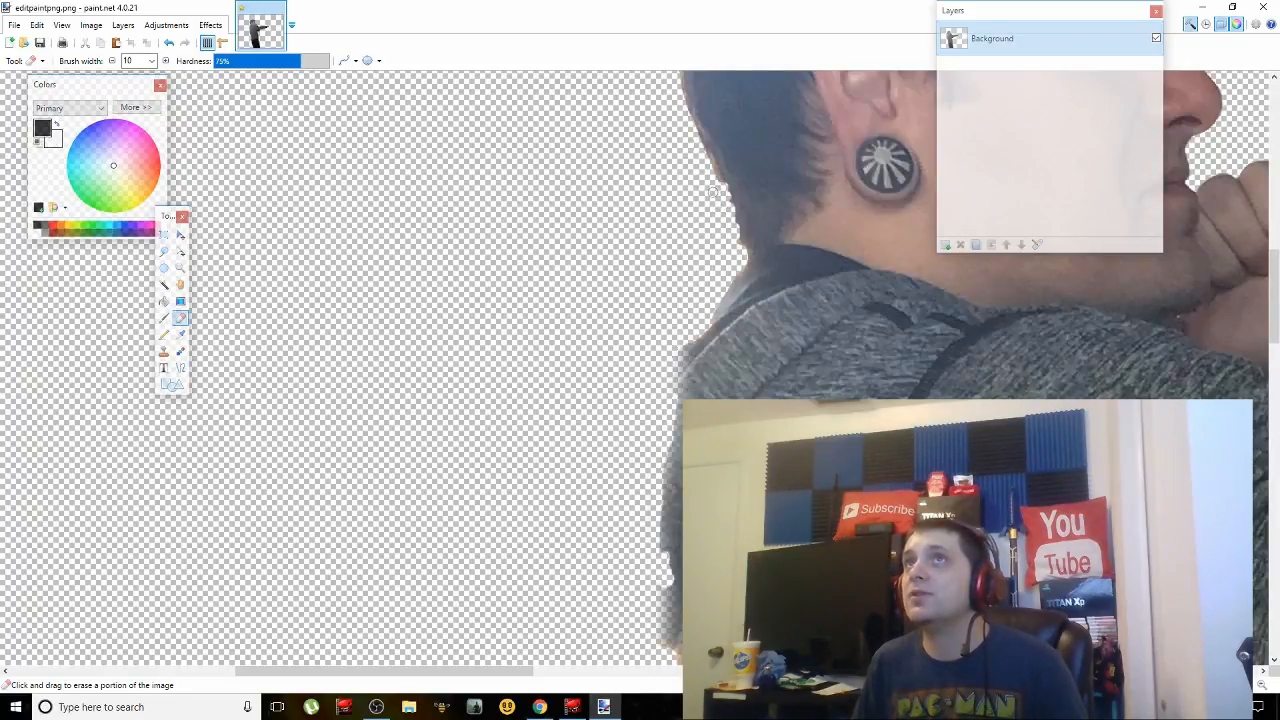
pyautogui.moveTo(729, 210)
pyautogui.mouseDown()
pyautogui.moveTo(771, 192)
pyautogui.moveTo(720, 229)
pyautogui.moveTo(769, 227)
pyautogui.moveTo(766, 155)
pyautogui.moveTo(722, 173)
pyautogui.mouseUp()
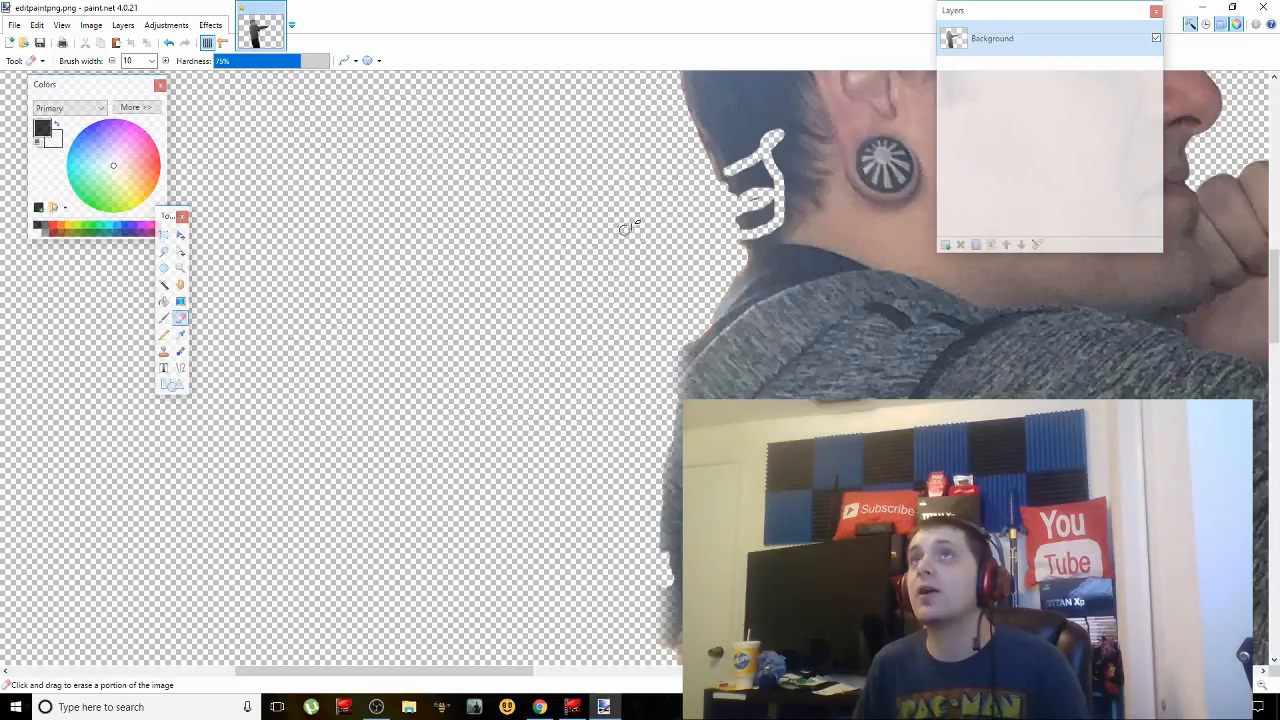
pyautogui.click(14, 25)
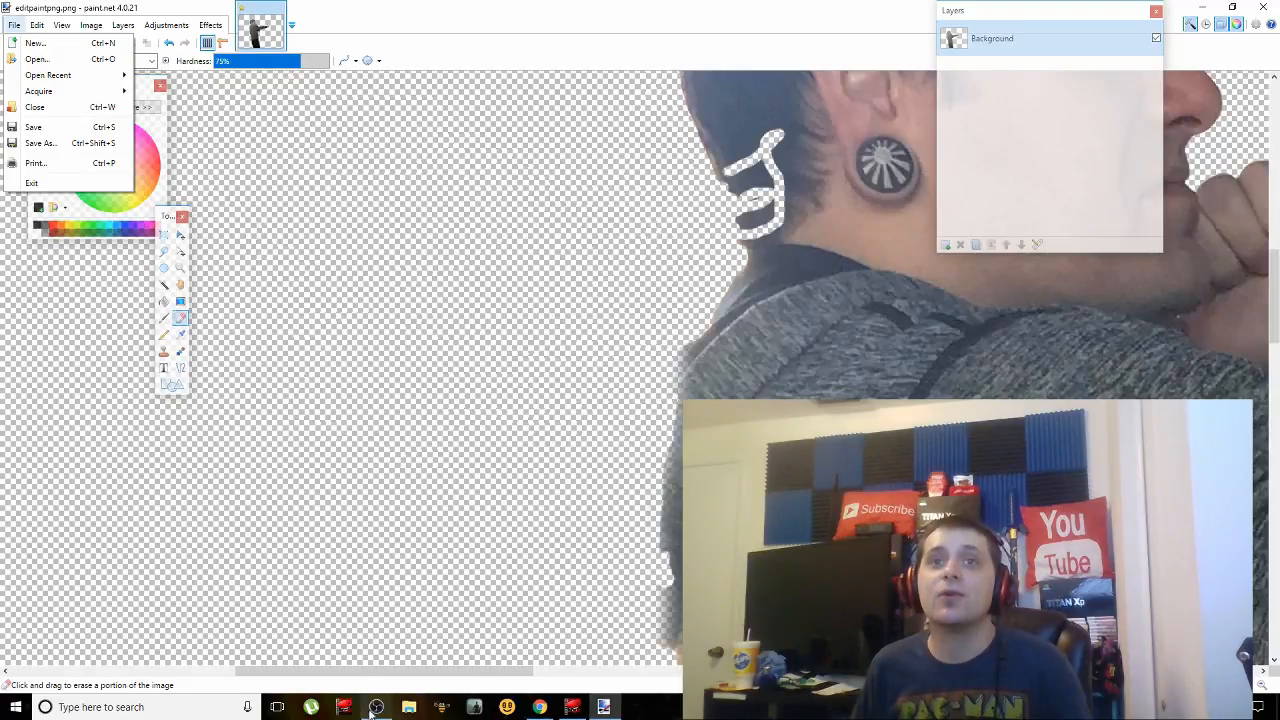
pyautogui.click(15, 25)
pyautogui.click(17, 27)
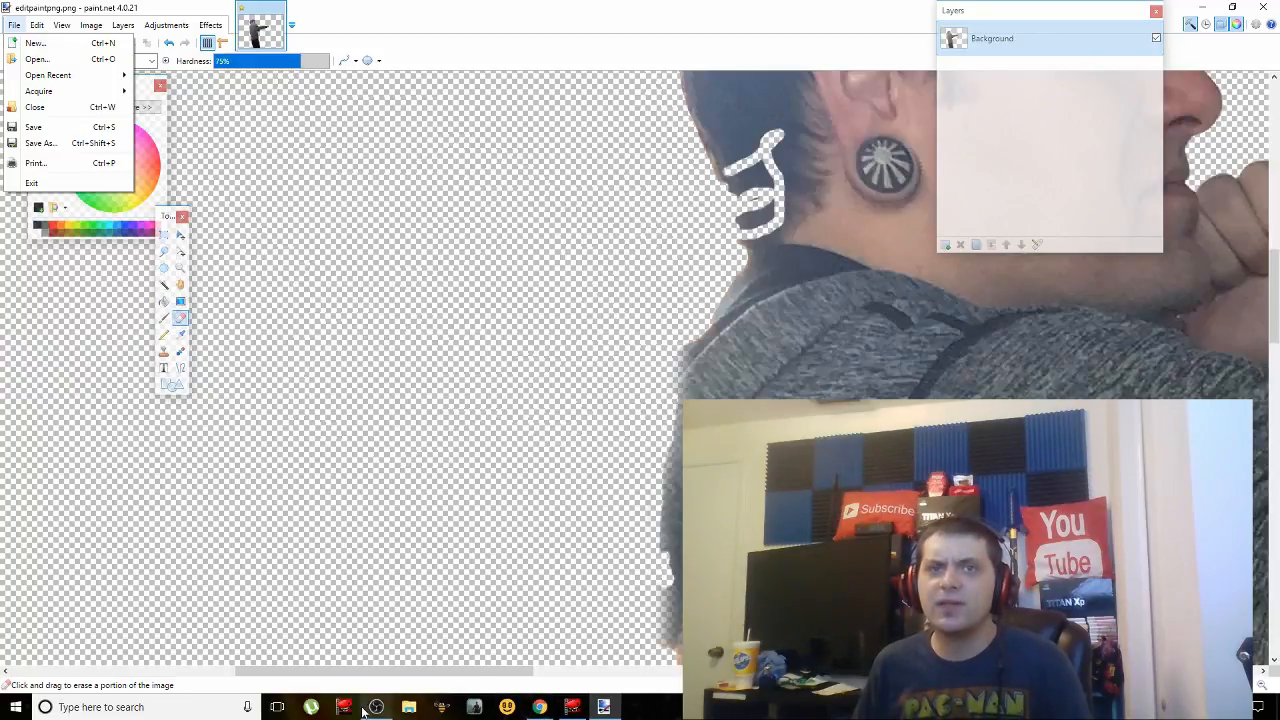
# Switch to the Canva design and move the Ecashsociety phone image across the canvas and back, slightly lower than before
pyautogui.click(539, 707)
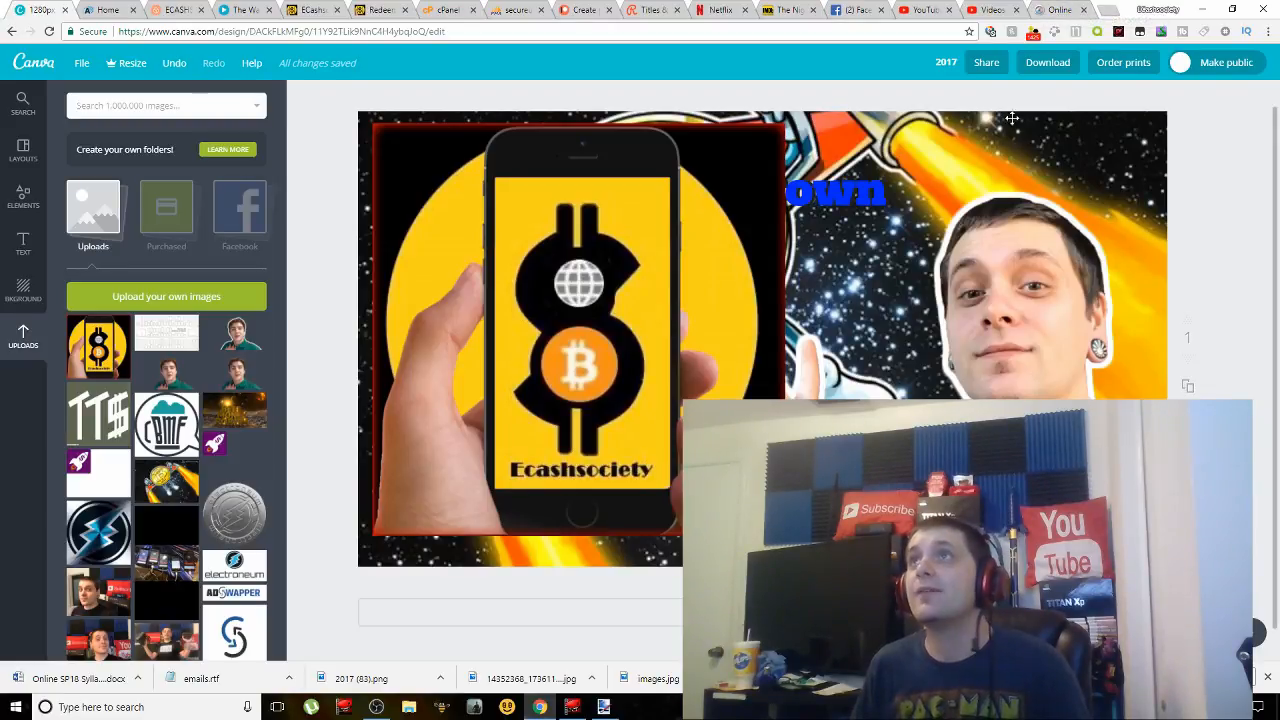
pyautogui.moveTo(688, 304); pyautogui.dragTo(350, 307)
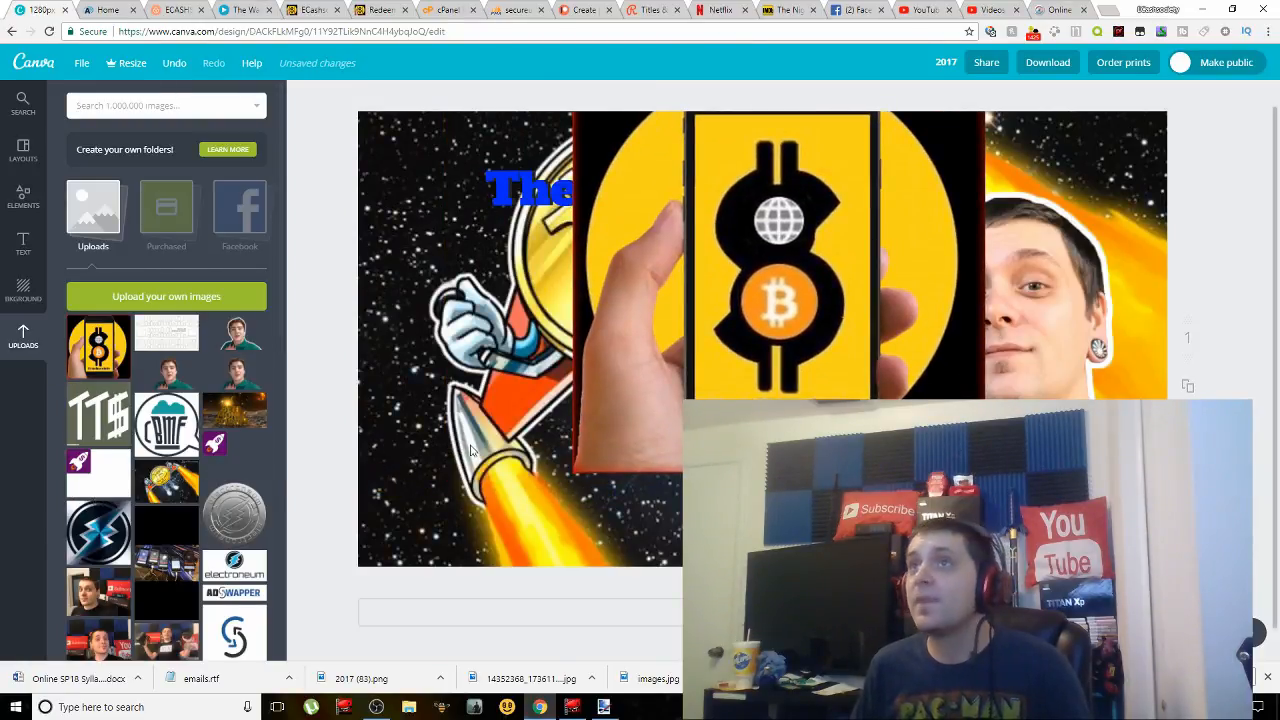
pyautogui.moveTo(772, 263); pyautogui.dragTo(572, 366)
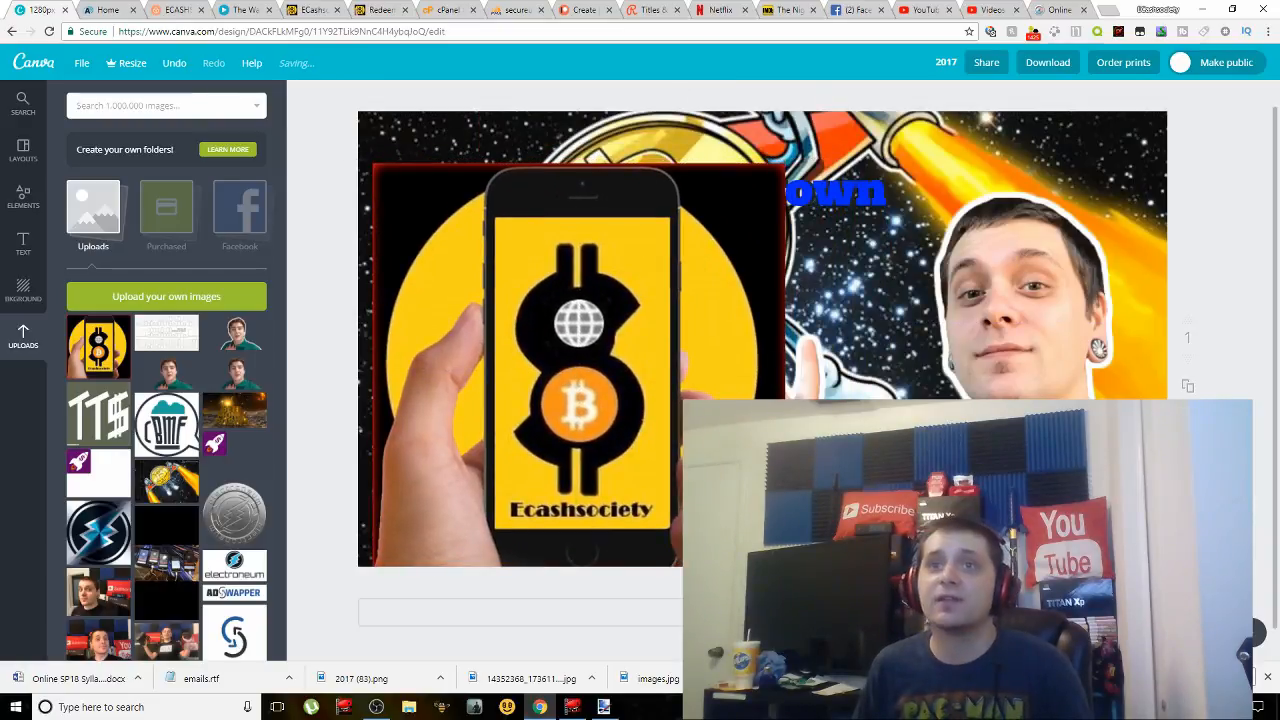
# Switch to Lightworks and create a new project named test with the frame rate set to Auto
pyautogui.click(572, 708)
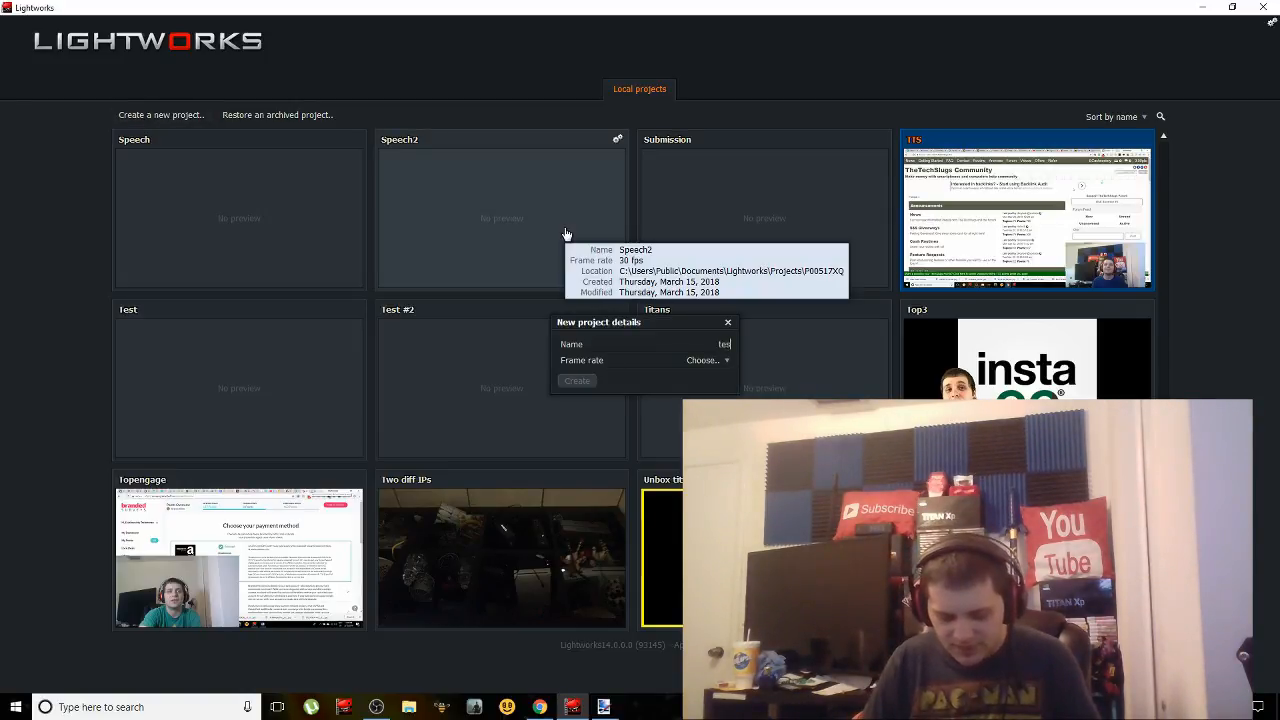
pyautogui.write('t')
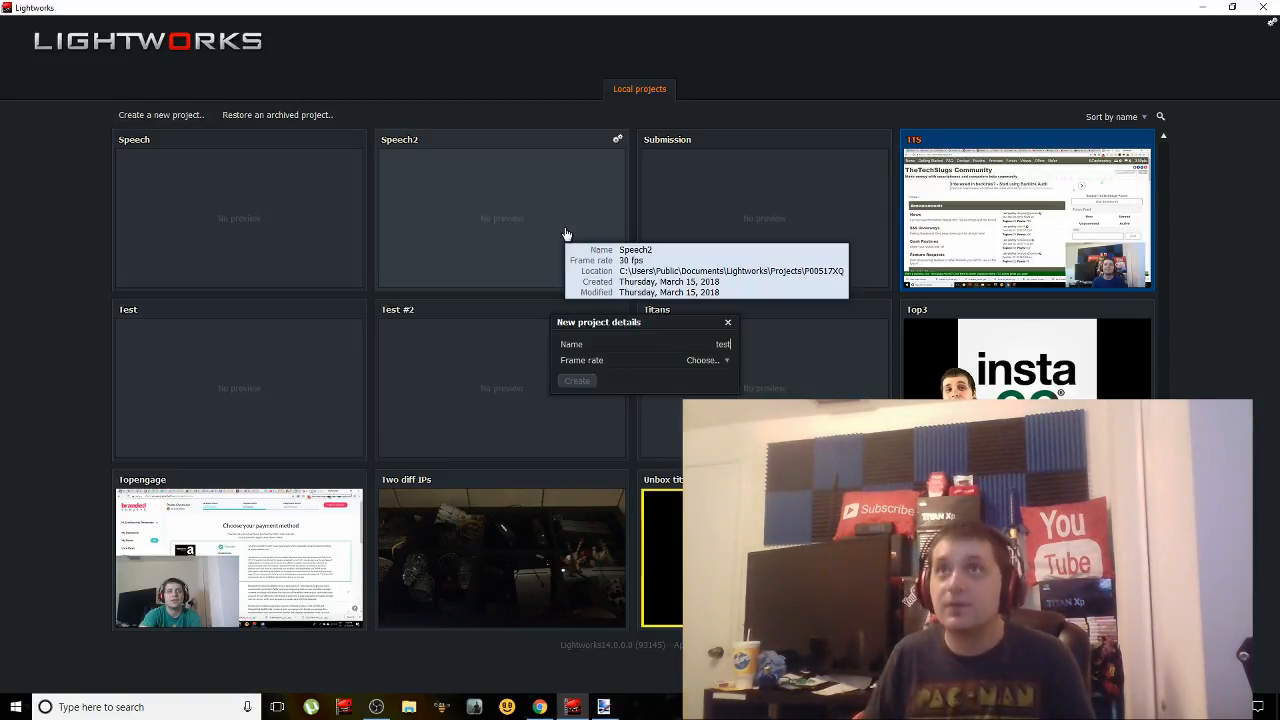
pyautogui.click(705, 362)
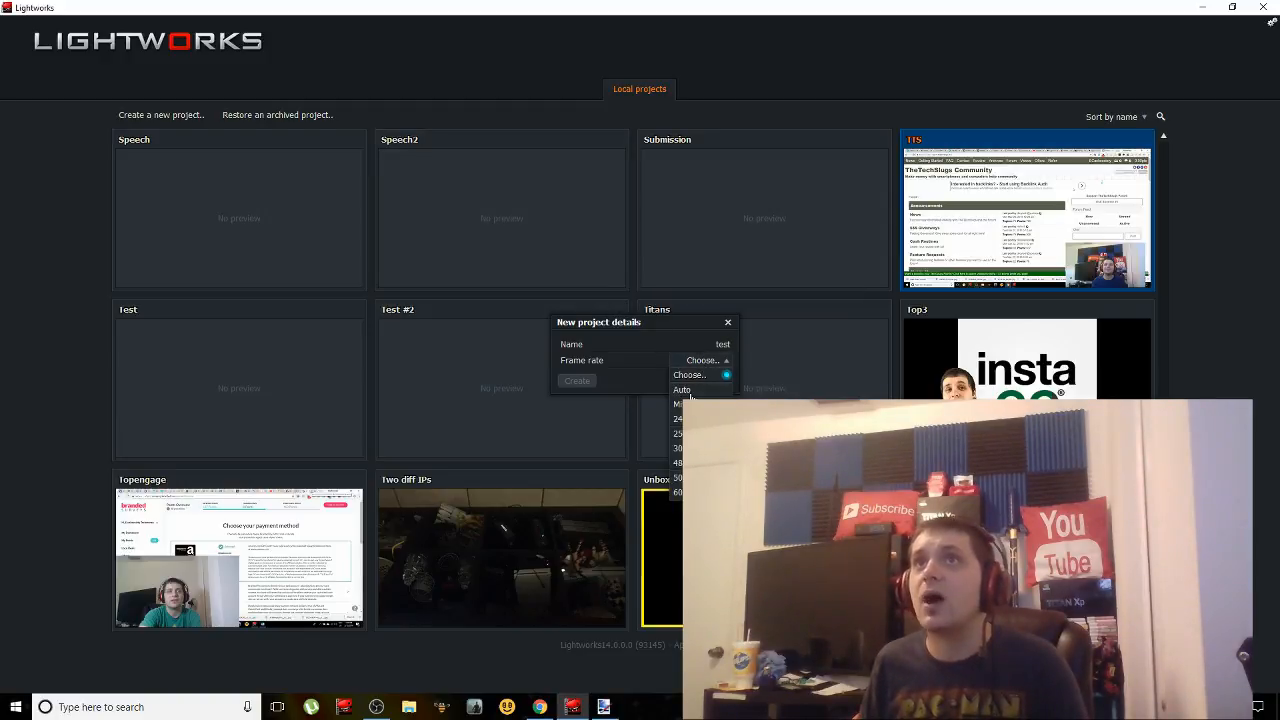
pyautogui.click(688, 392)
pyautogui.click(584, 382)
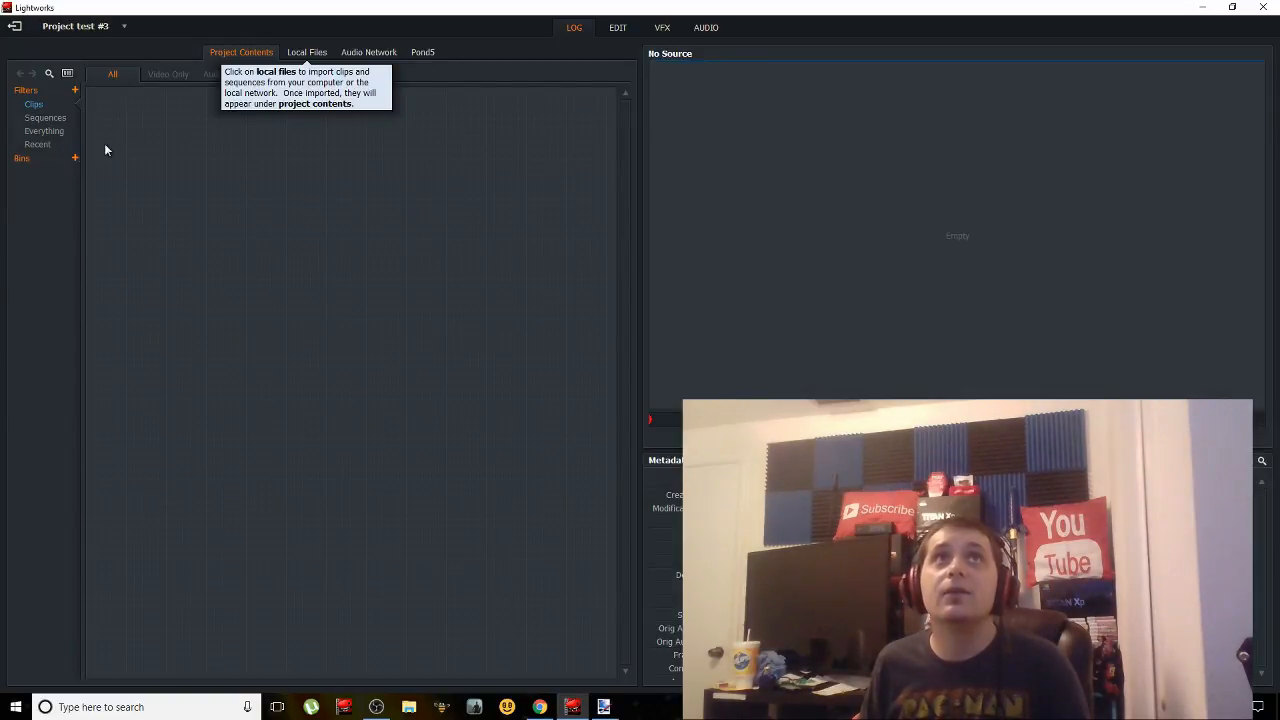
# Look through the new project's local files and its editing and VFX views
pyautogui.click(309, 55)
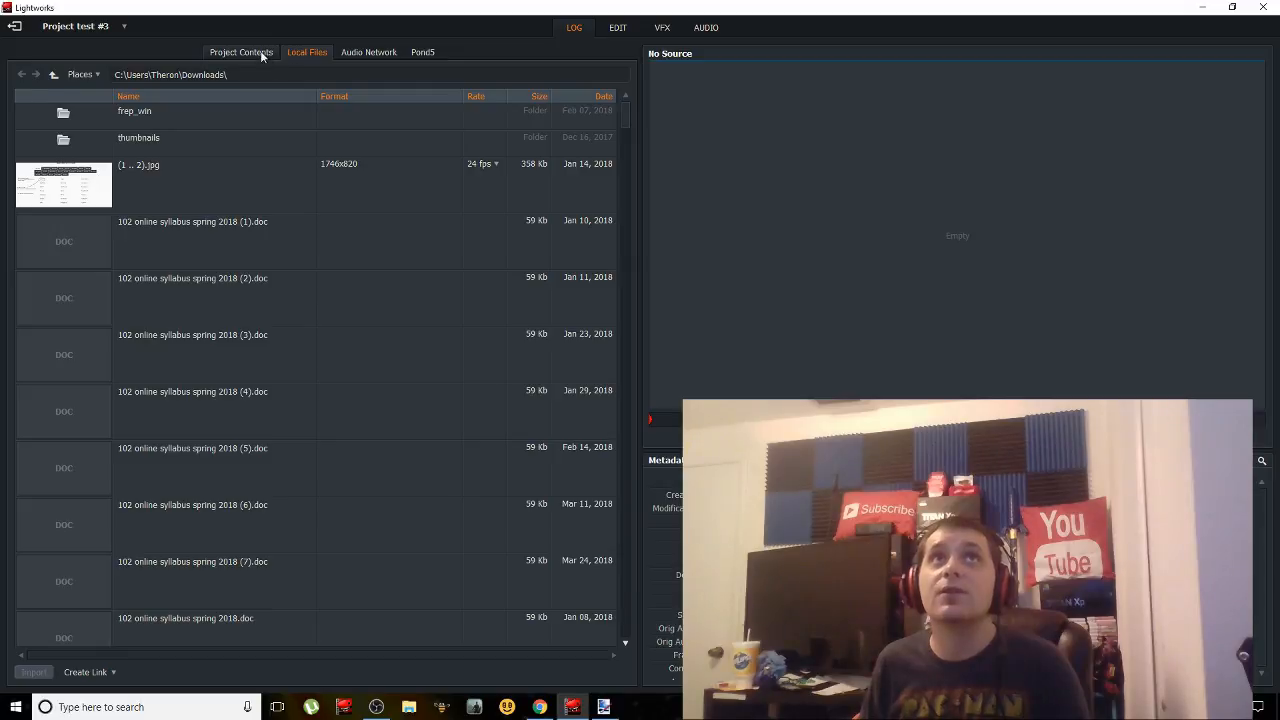
pyautogui.click(264, 53)
pyautogui.click(306, 52)
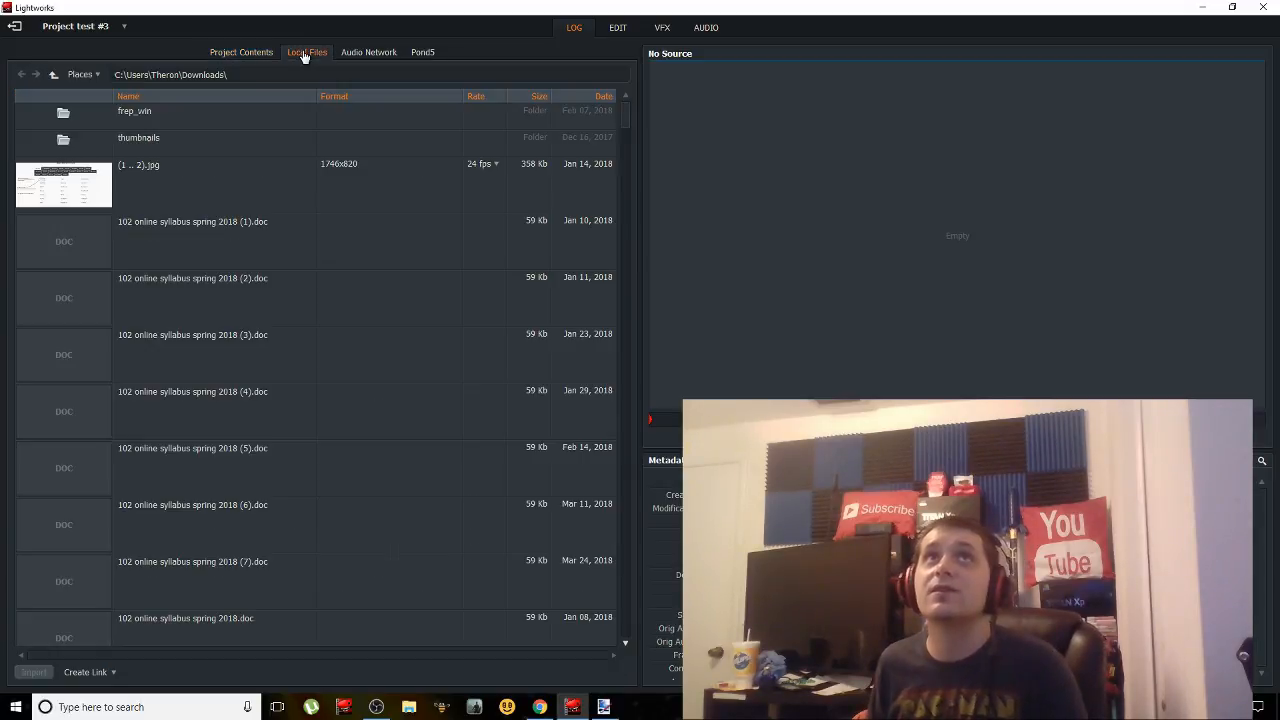
pyautogui.click(620, 28)
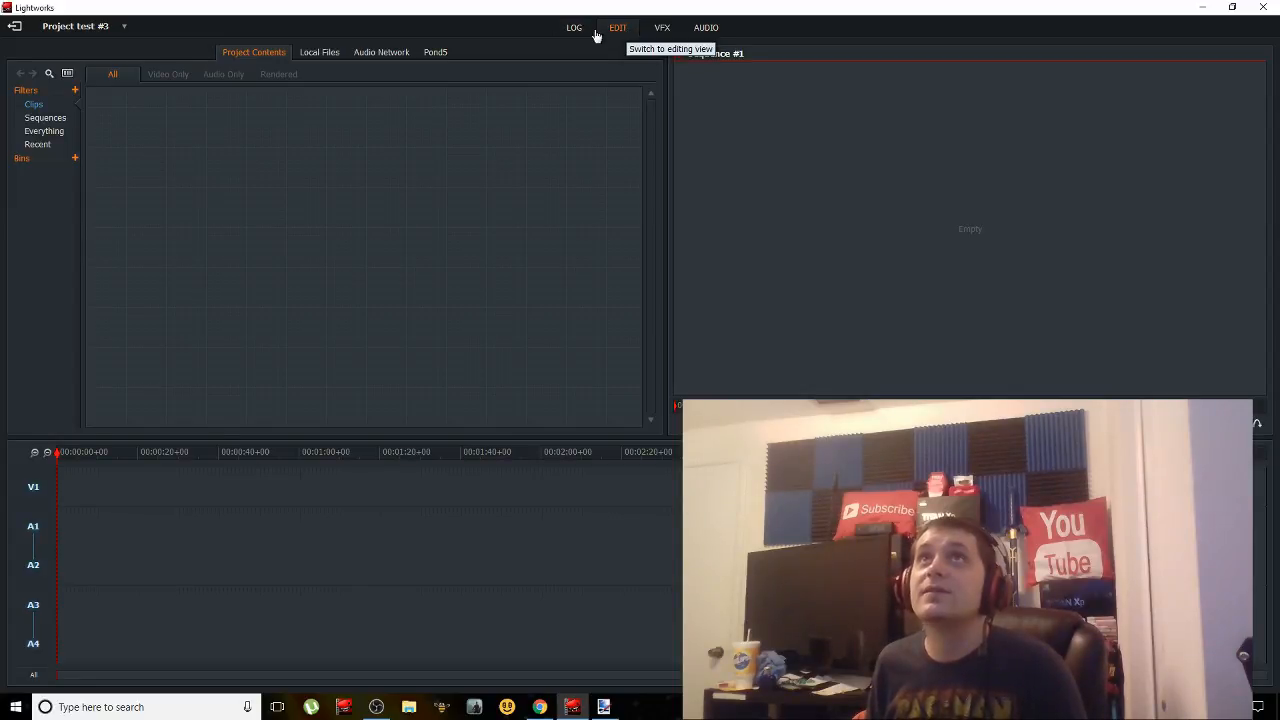
pyautogui.click(662, 29)
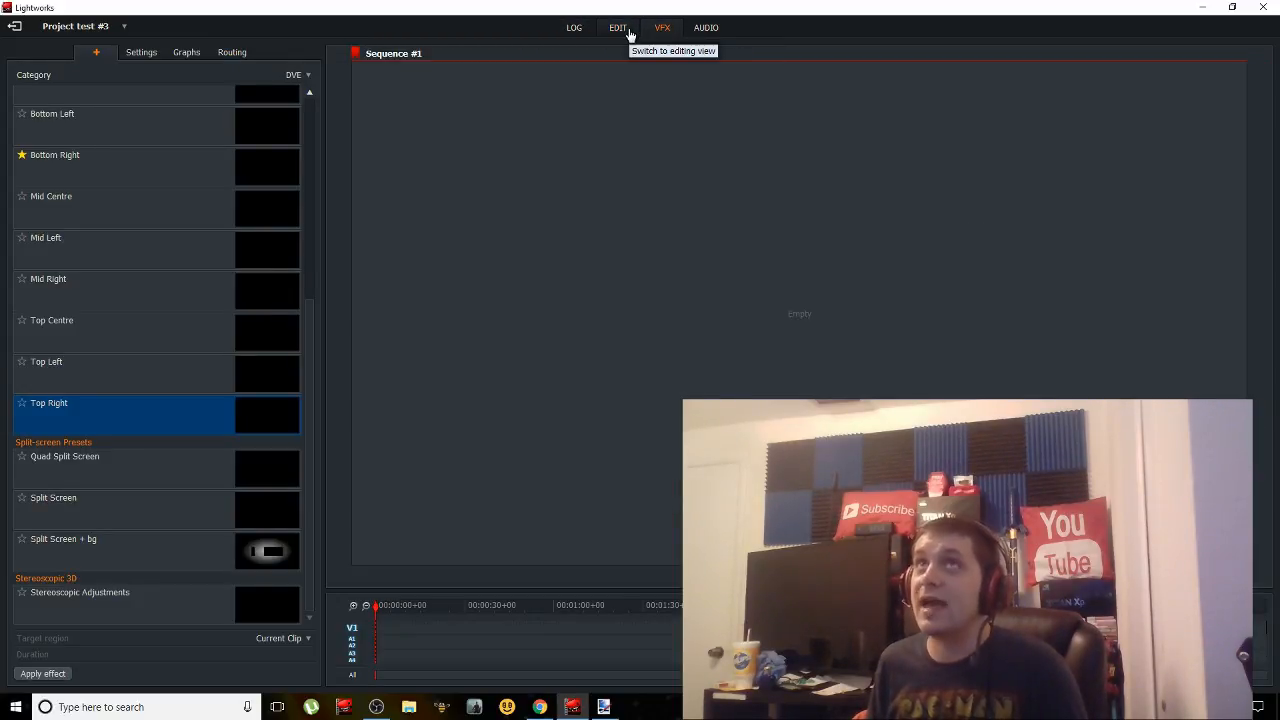
pyautogui.click(620, 30)
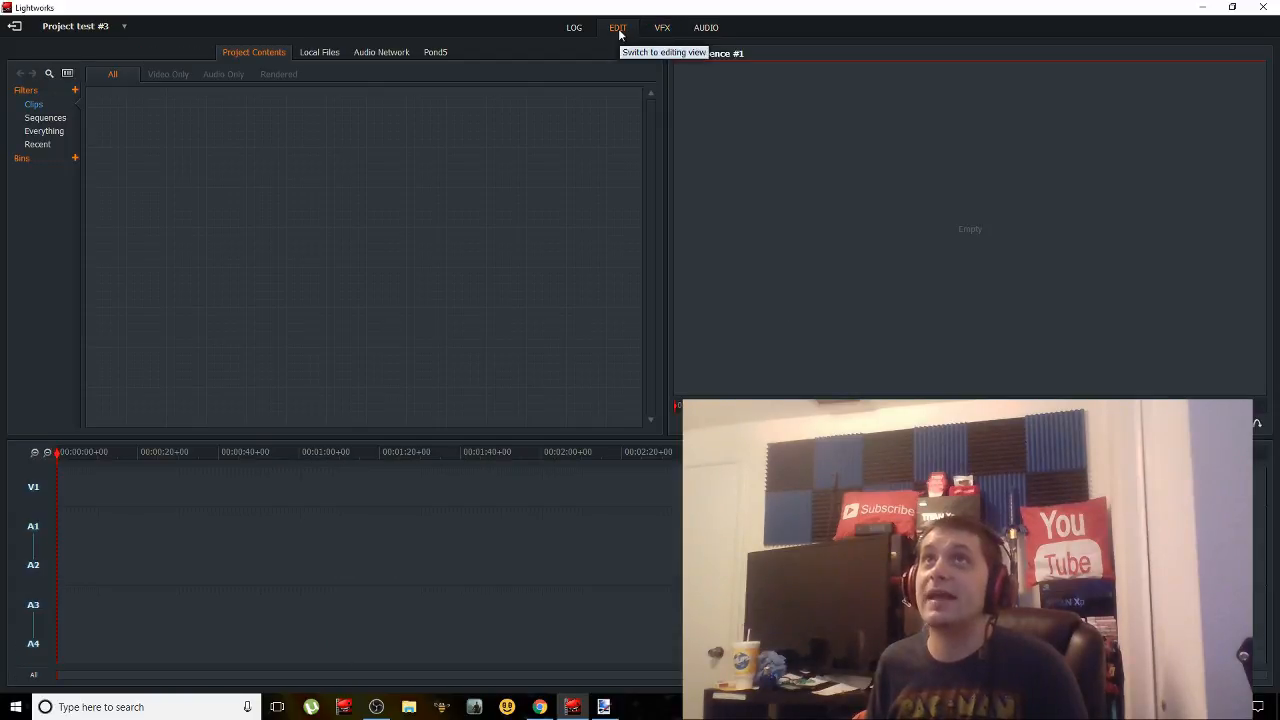
# Look over the VFX view and centre the pan of the first two audio tracks in the audio view
pyautogui.click(662, 30)
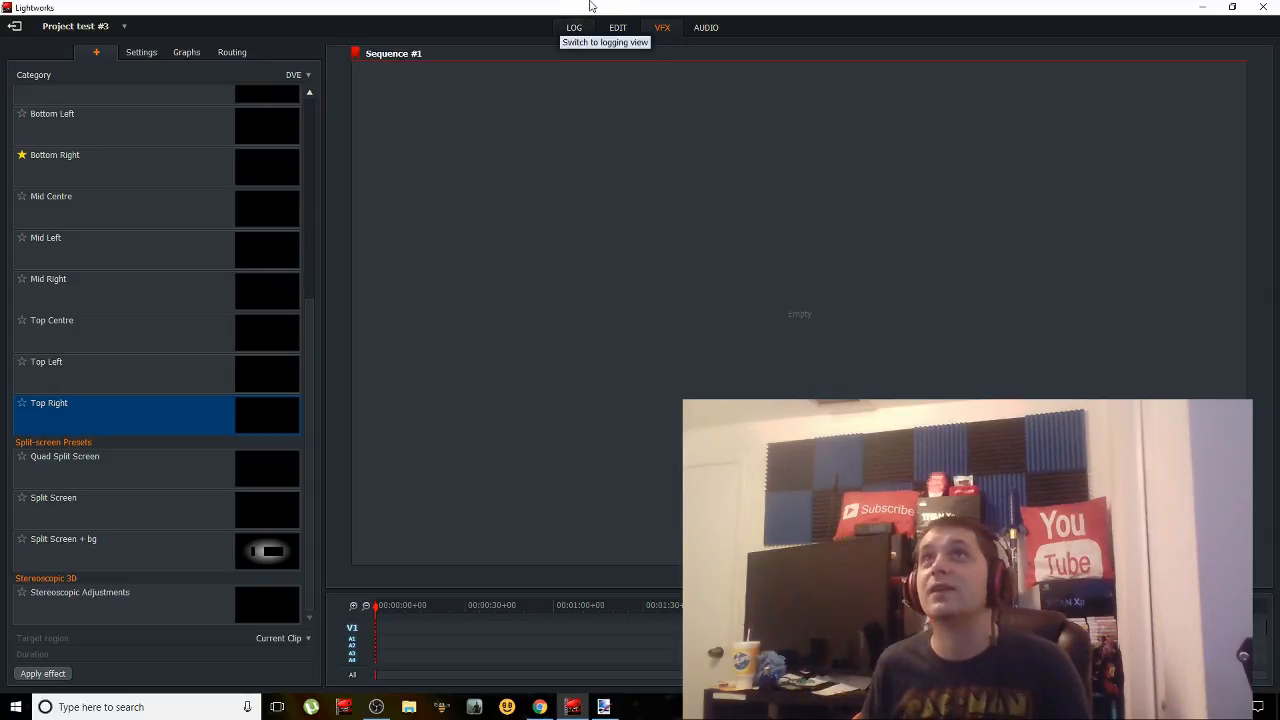
pyautogui.click(706, 28)
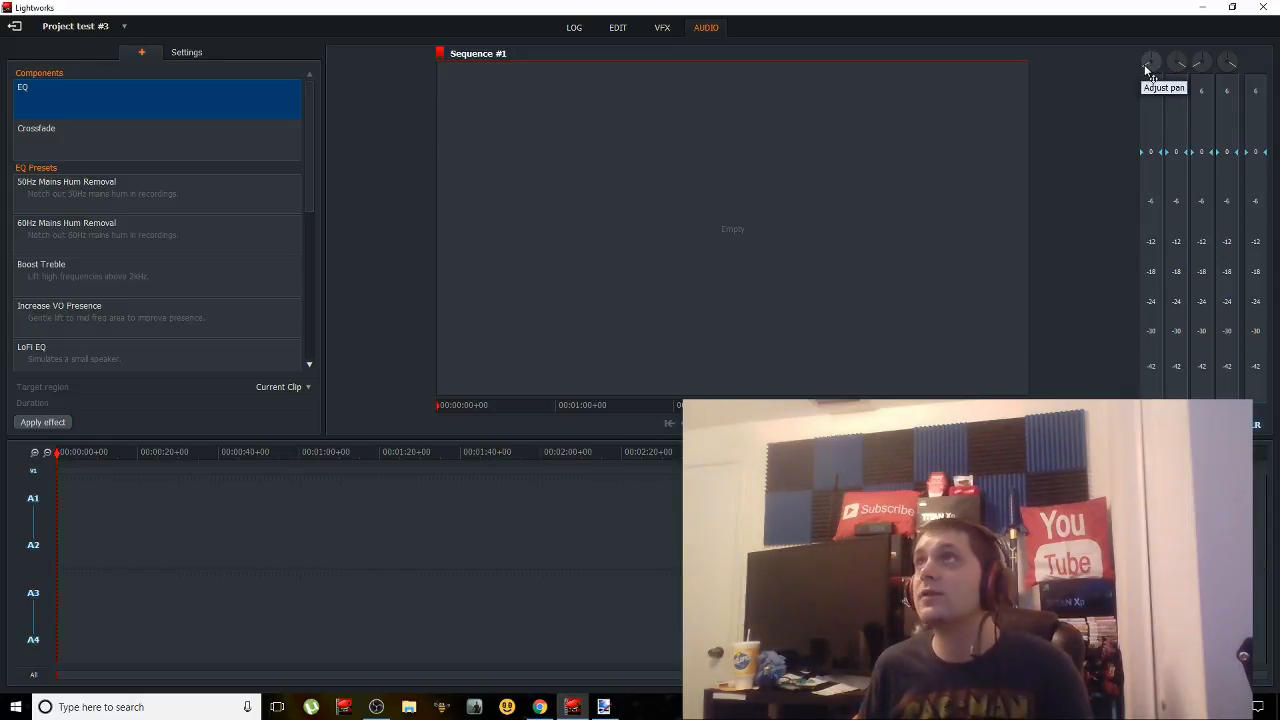
pyautogui.moveTo(1145, 68); pyautogui.dragTo(1155, 52)
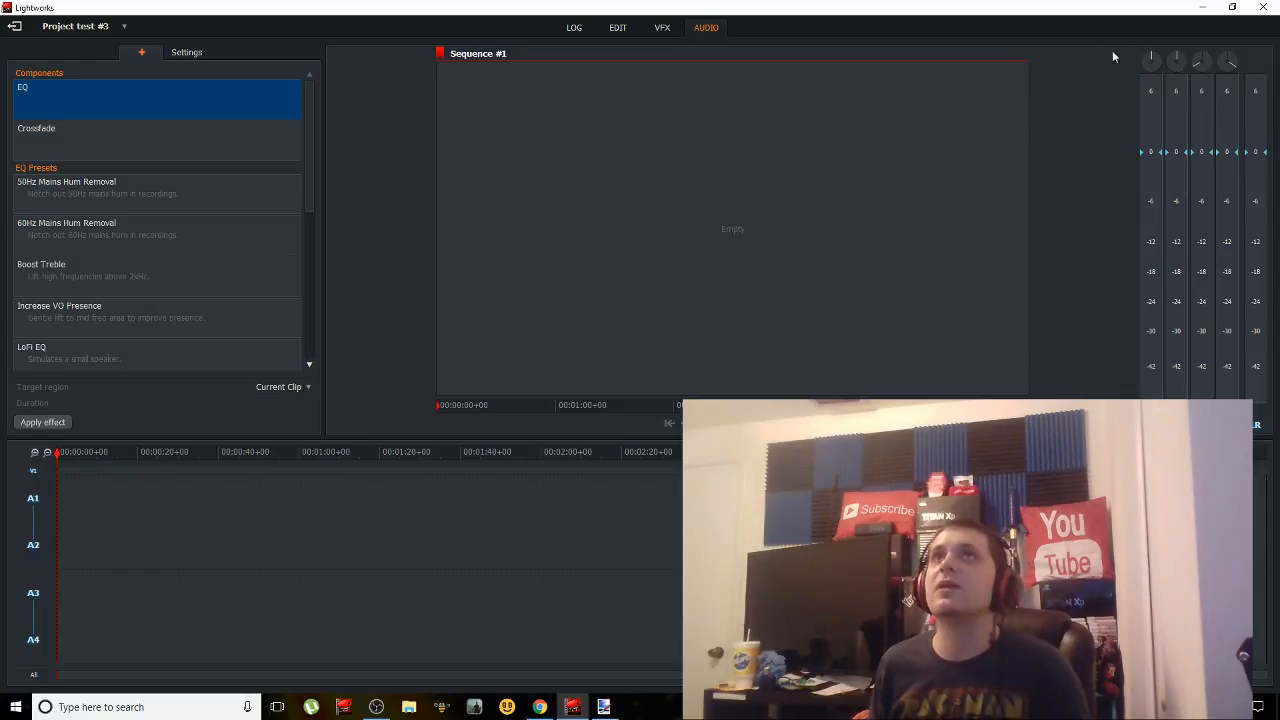
# Show the Text category of effects in the VFX view
pyautogui.click(658, 32)
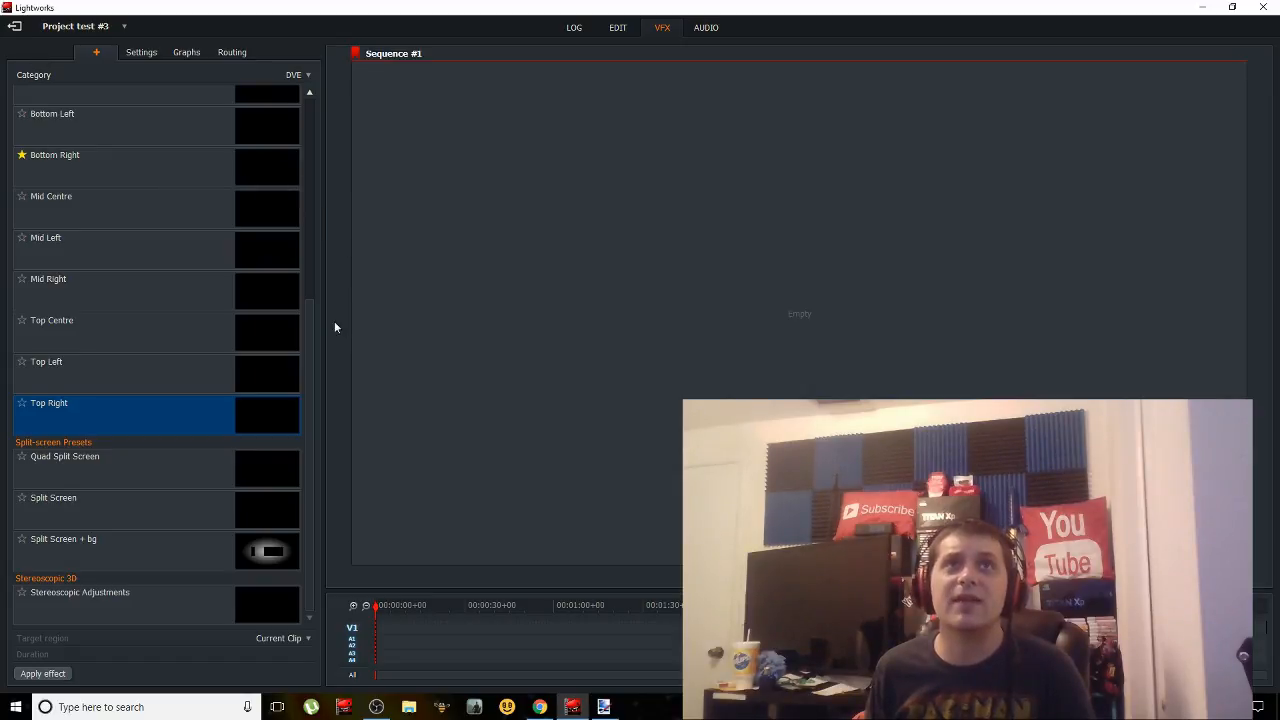
pyautogui.click(297, 77)
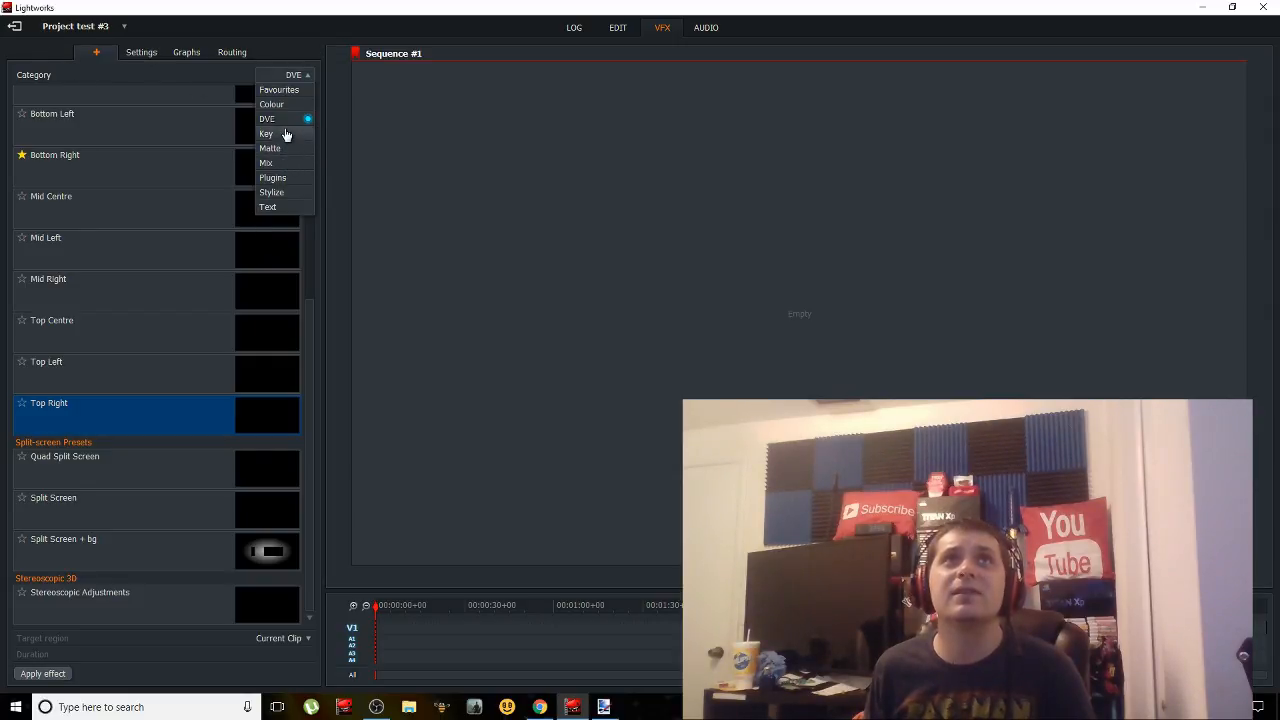
pyautogui.click(271, 208)
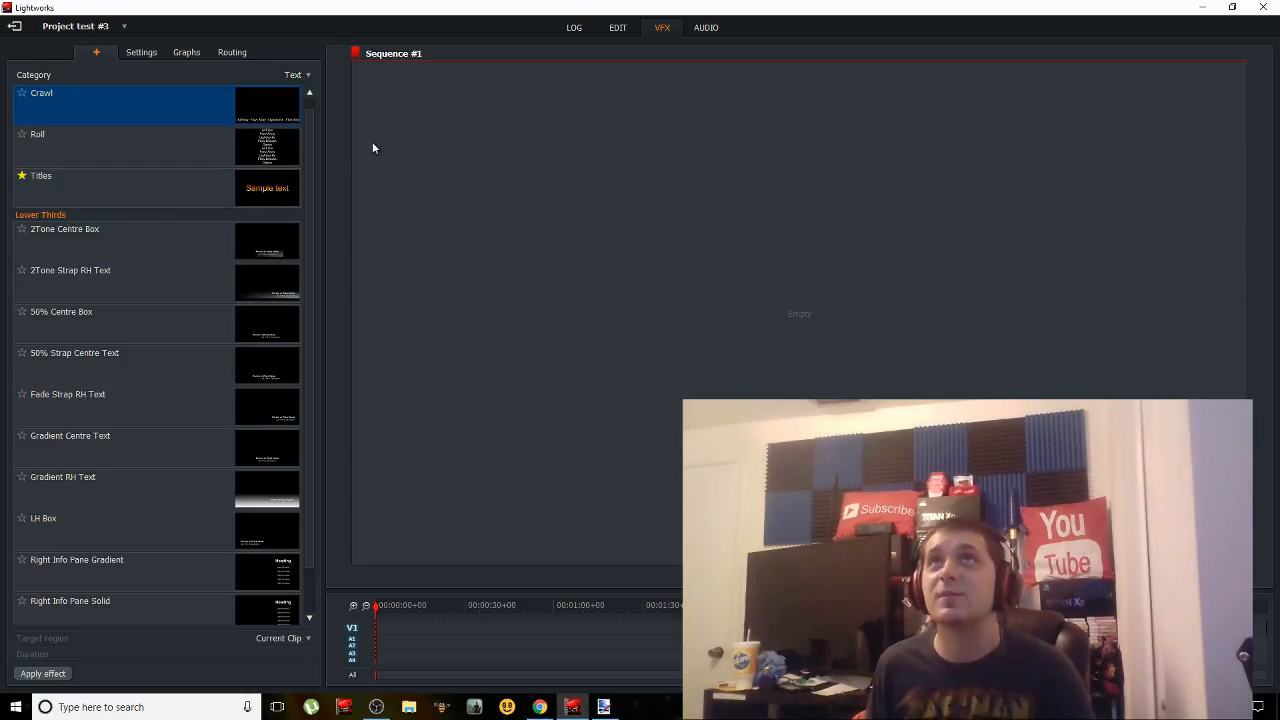
# Find Full_HD_intro.mp4 among the local files in the editing view and place it at the start of the timeline
pyautogui.click(612, 30)
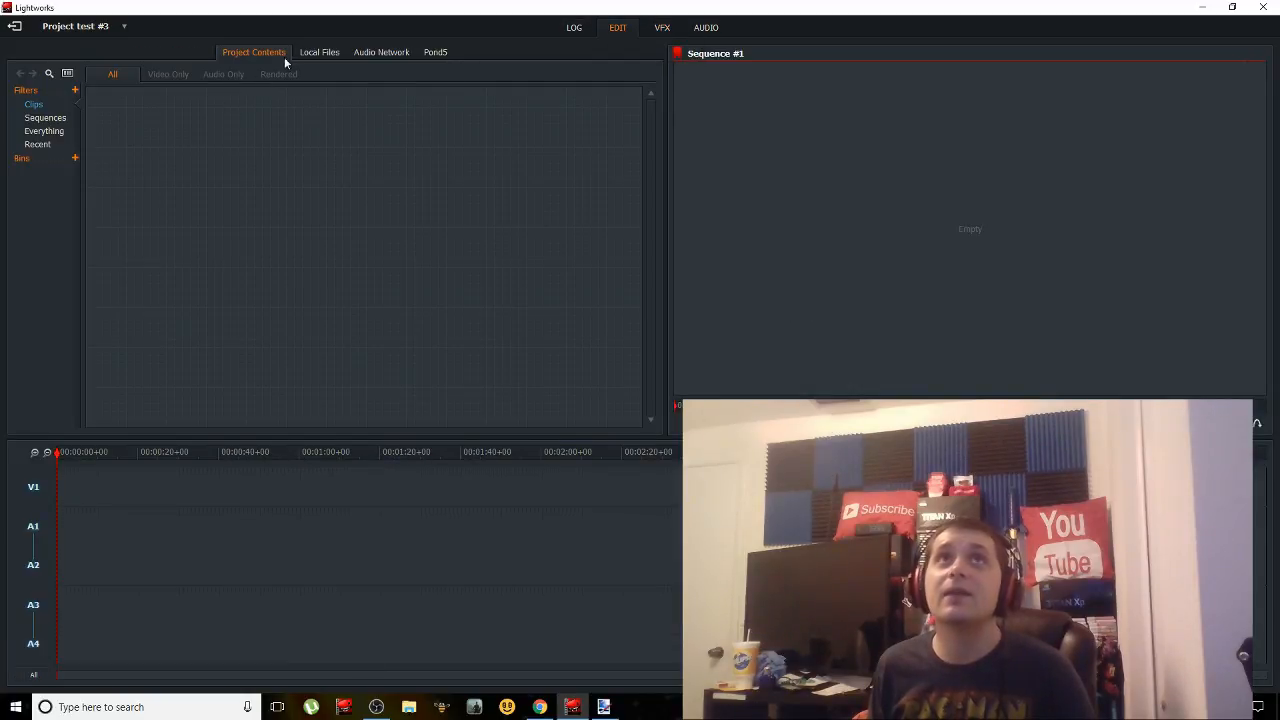
pyautogui.click(315, 58)
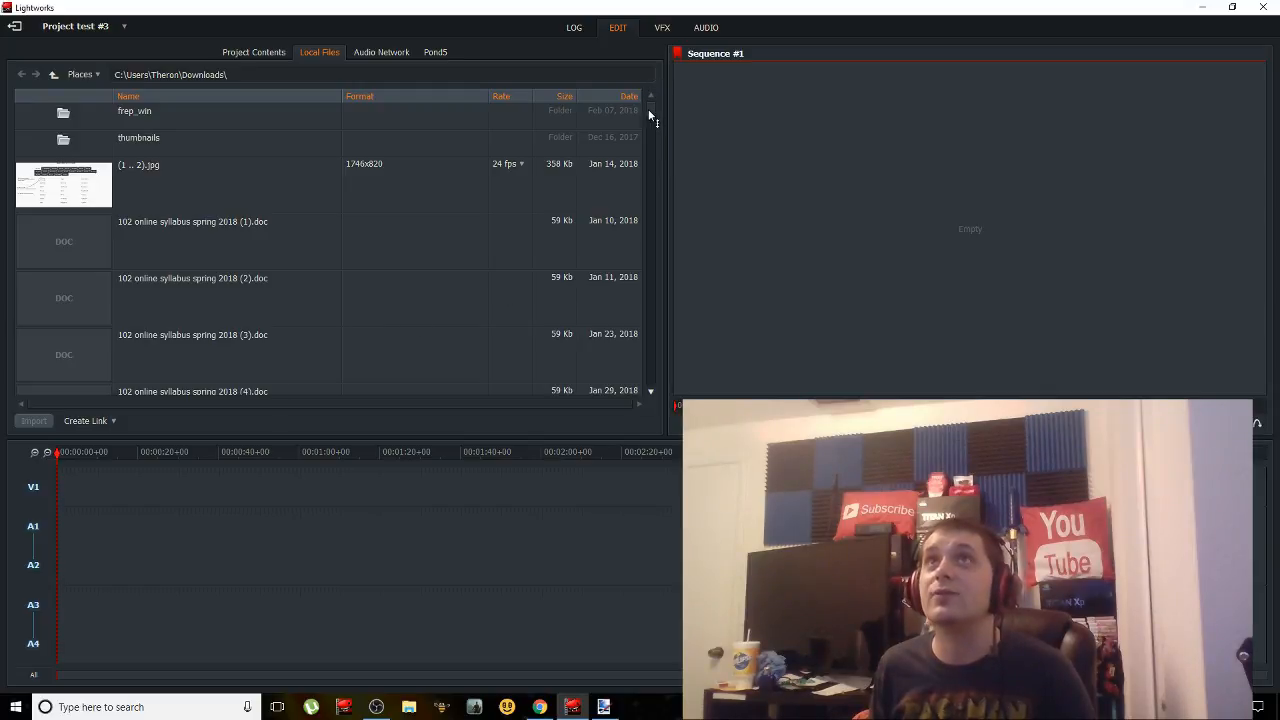
pyautogui.moveTo(648, 110); pyautogui.dragTo(643, 282)
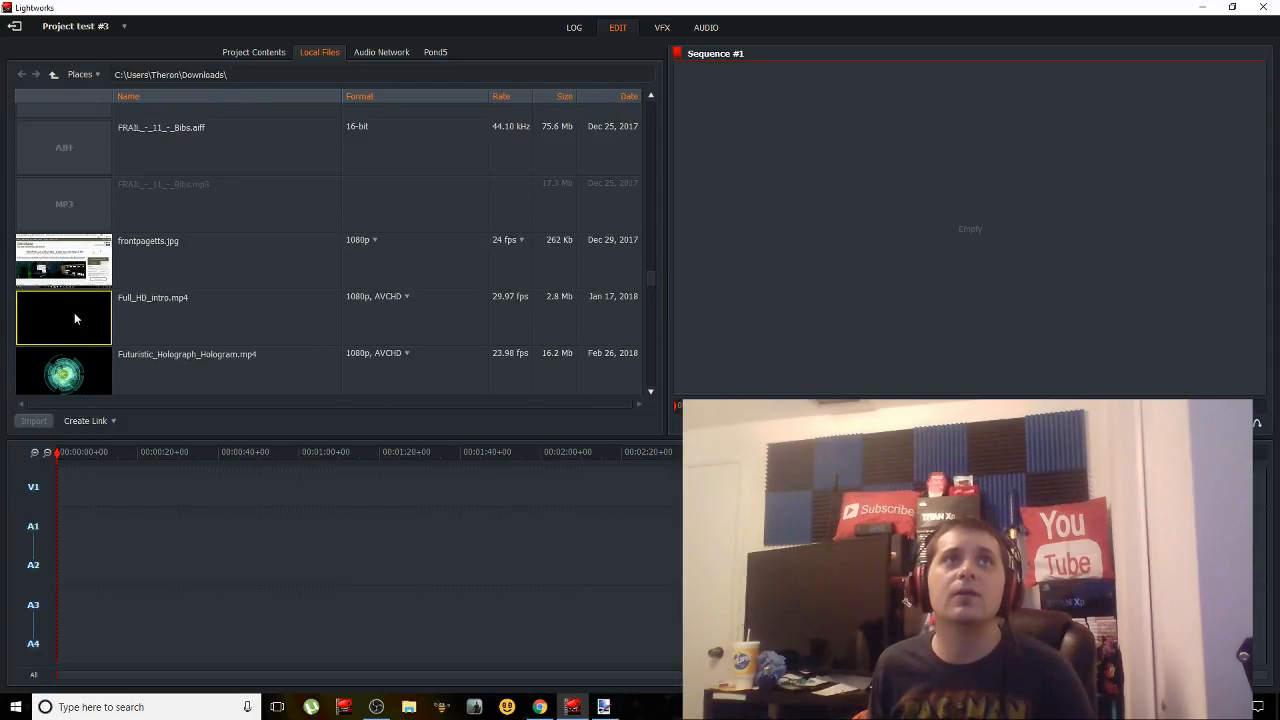
pyautogui.moveTo(40, 316); pyautogui.dragTo(73, 330)
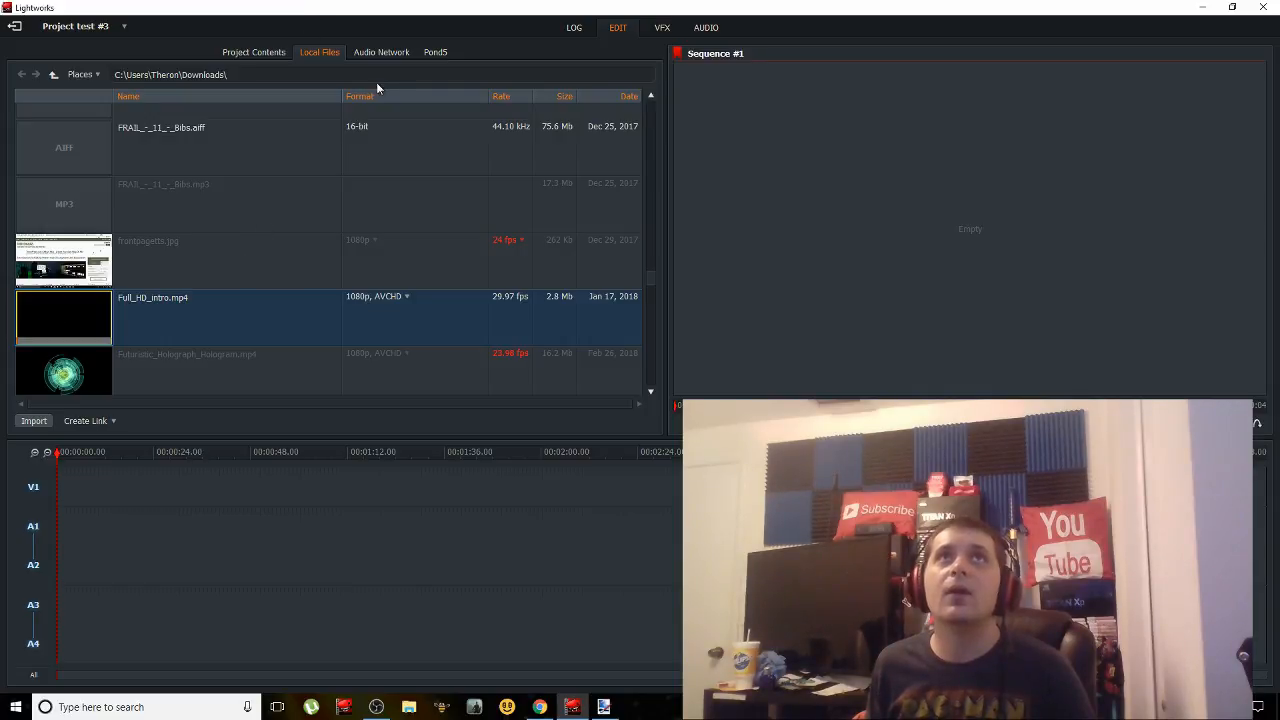
pyautogui.click(243, 55)
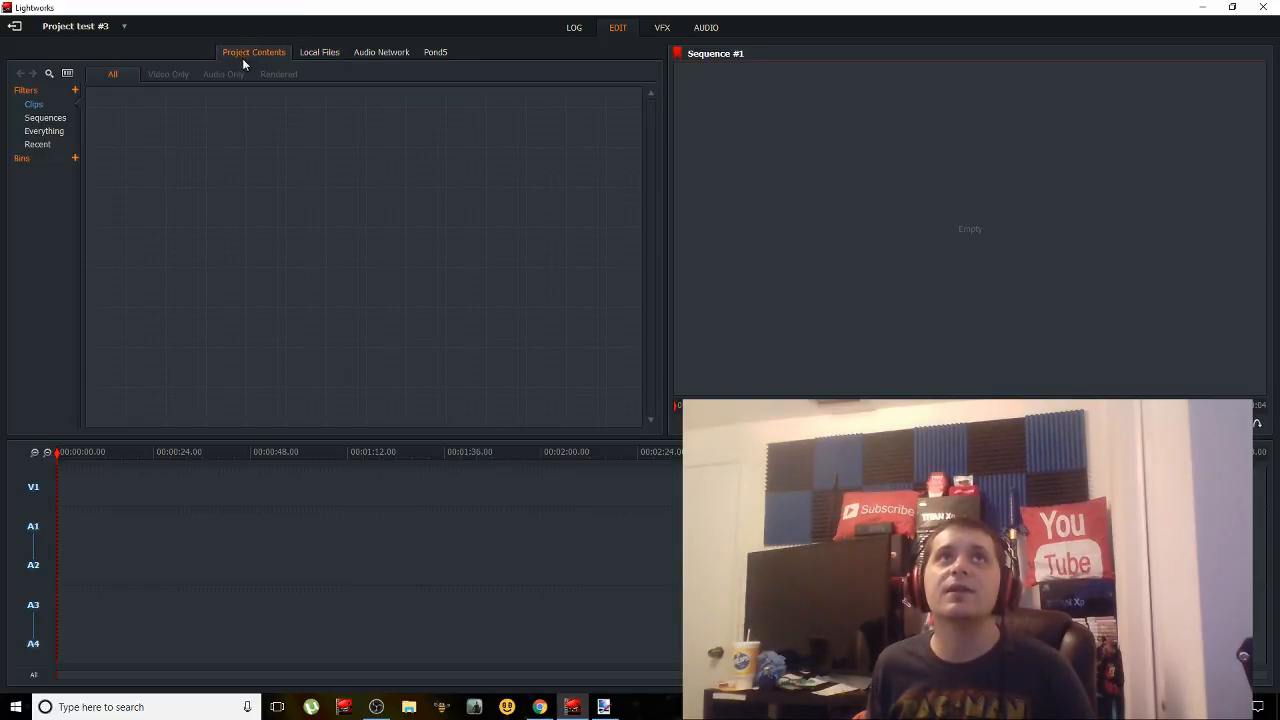
pyautogui.click(322, 53)
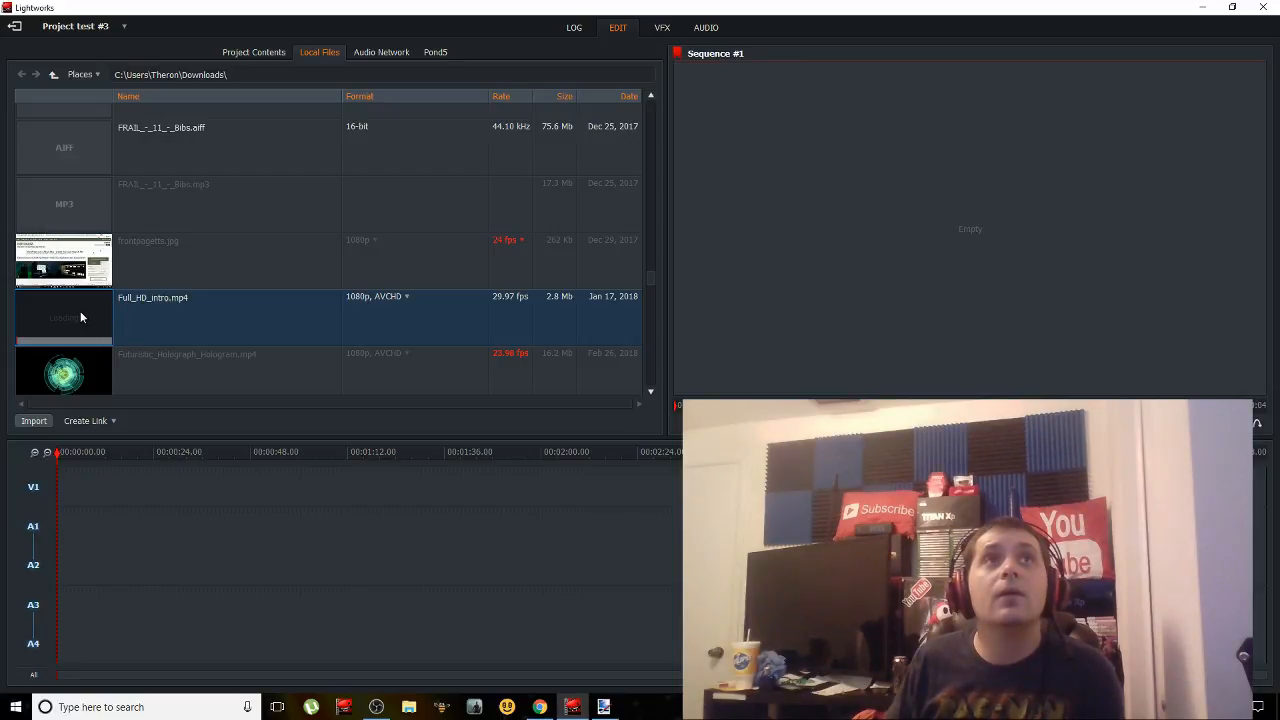
pyautogui.moveTo(81, 318); pyautogui.dragTo(240, 287)
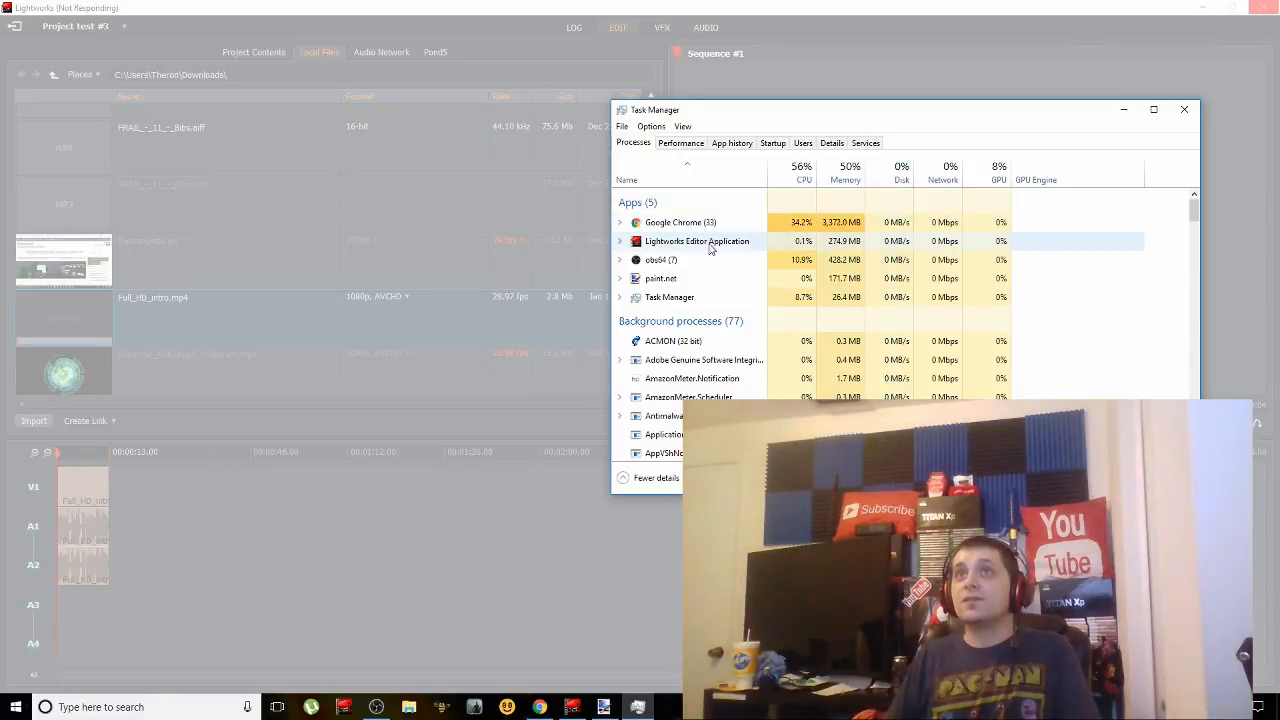
# End the Lightworks Editor Application process in Task Manager and close paint.net without saving editpaintpng.png
pyautogui.click(705, 243)
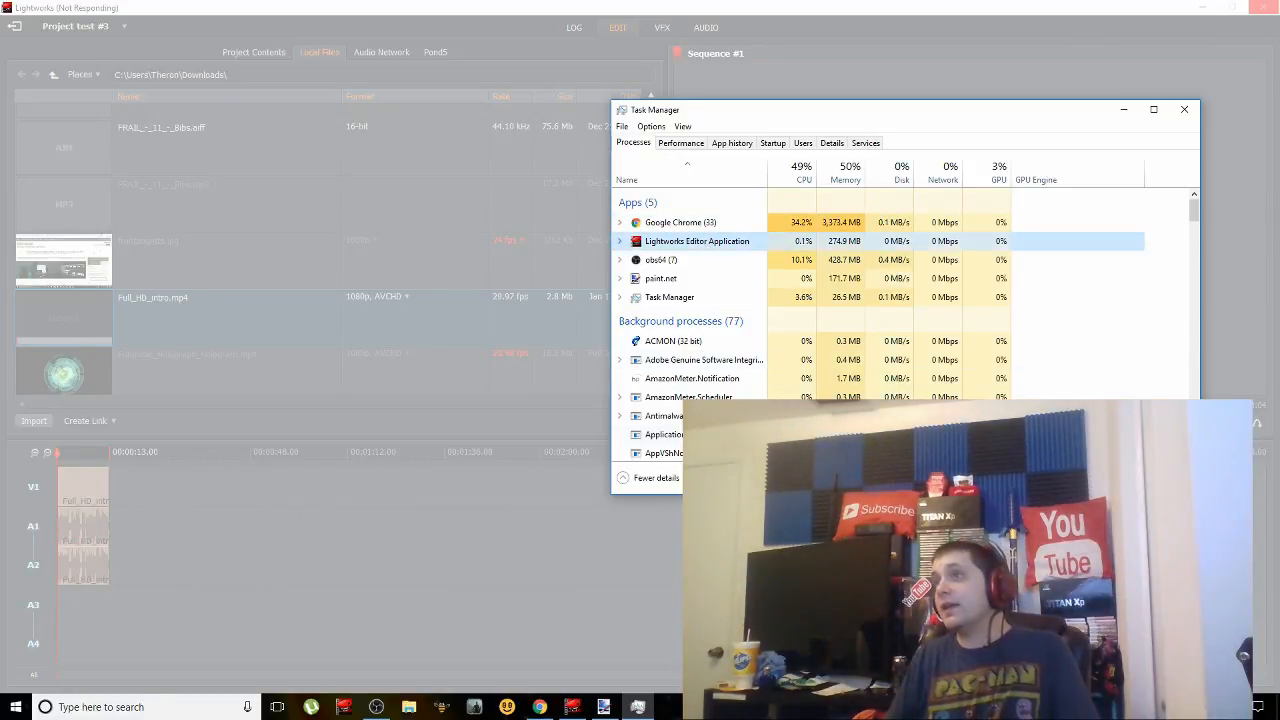
pyautogui.press('Delete')
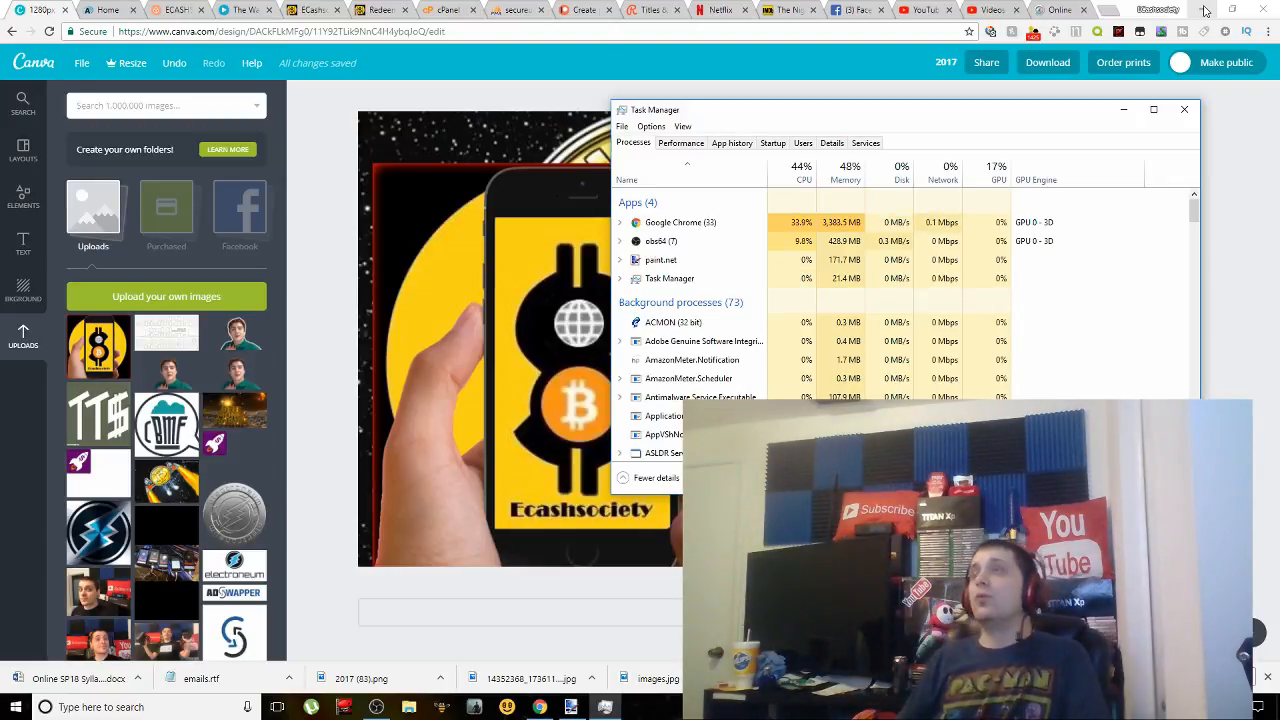
pyautogui.click(1205, 10)
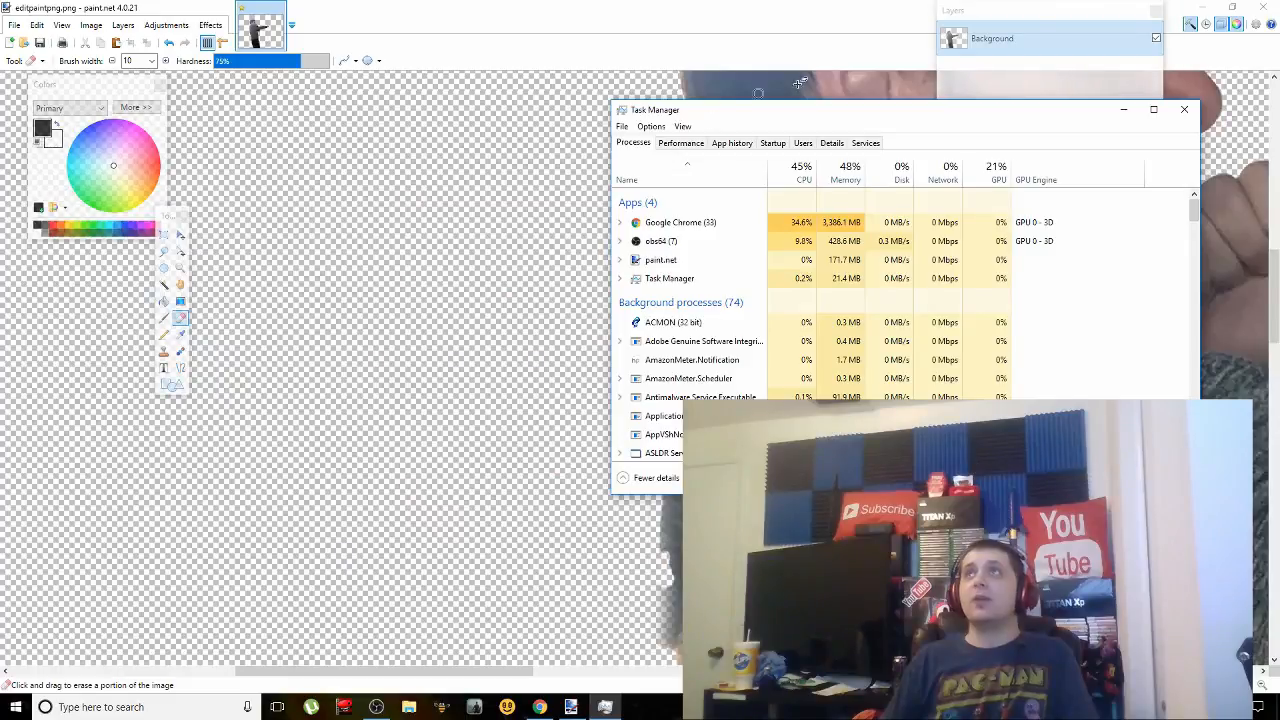
pyautogui.click(1262, 8)
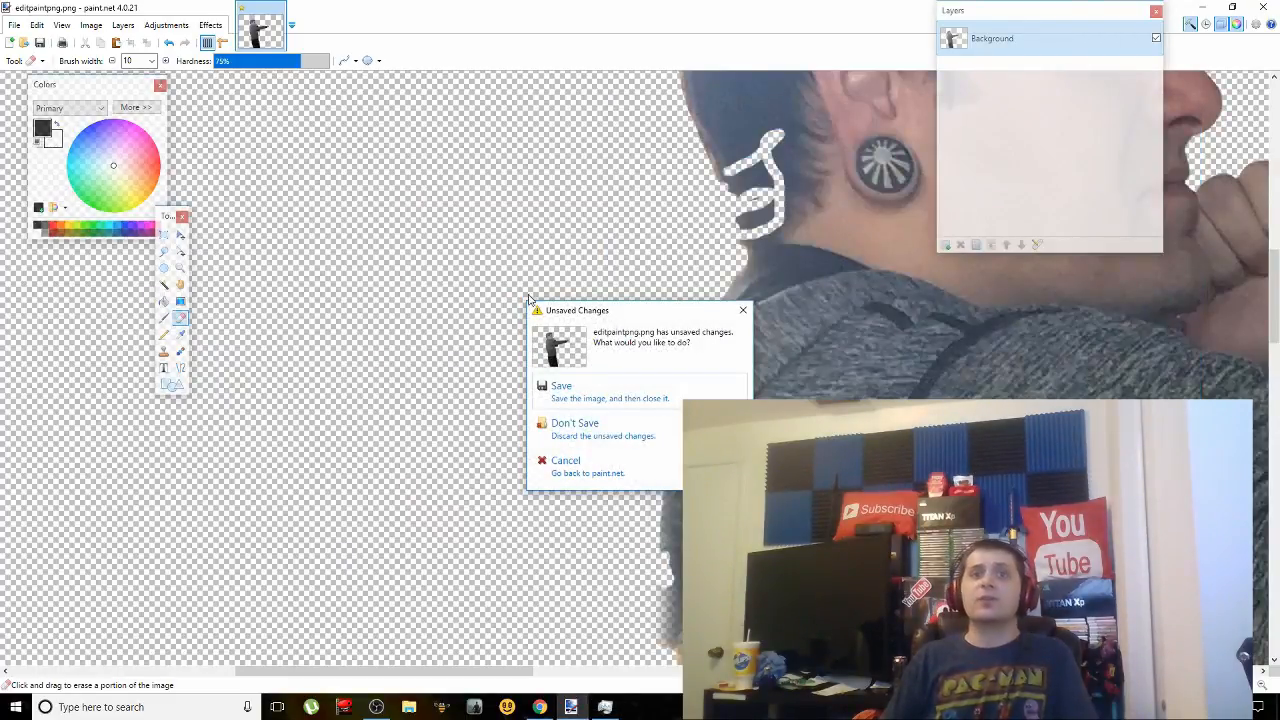
pyautogui.click(575, 423)
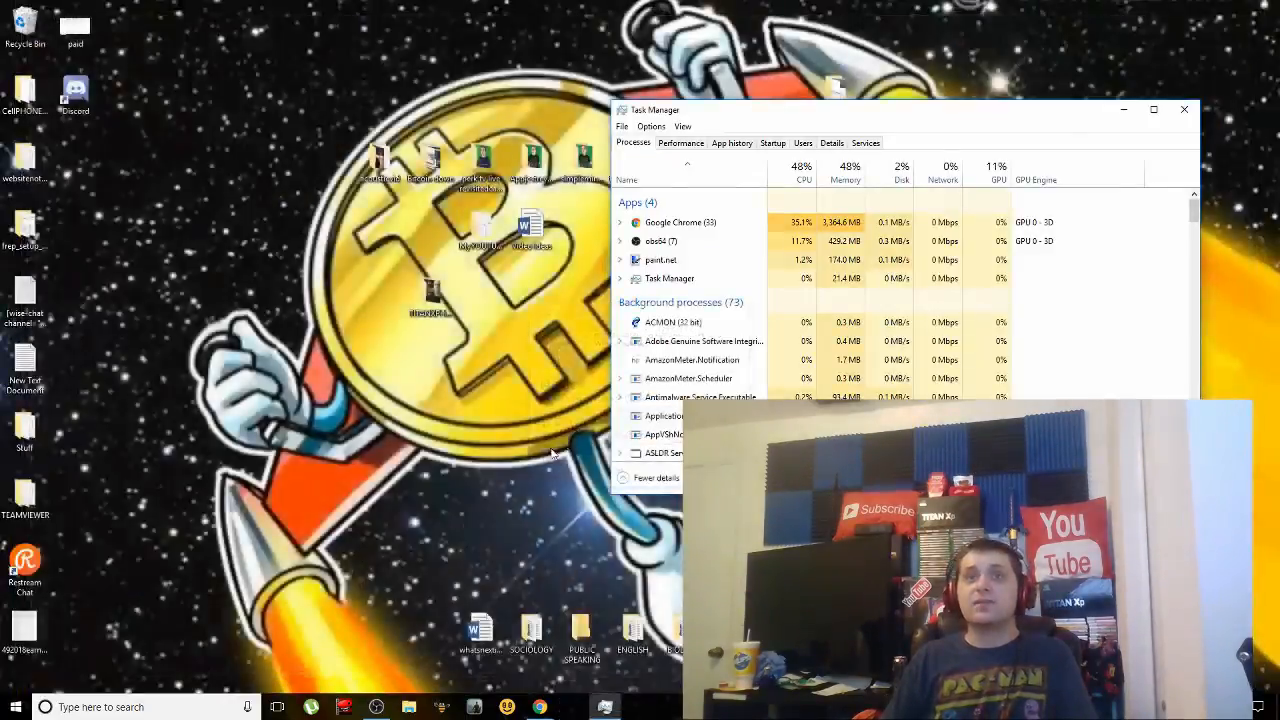
# Relaunch Lightworks, open the existing Test project and move the sequence playhead back to about 00:00:02.26
pyautogui.click(343, 707)
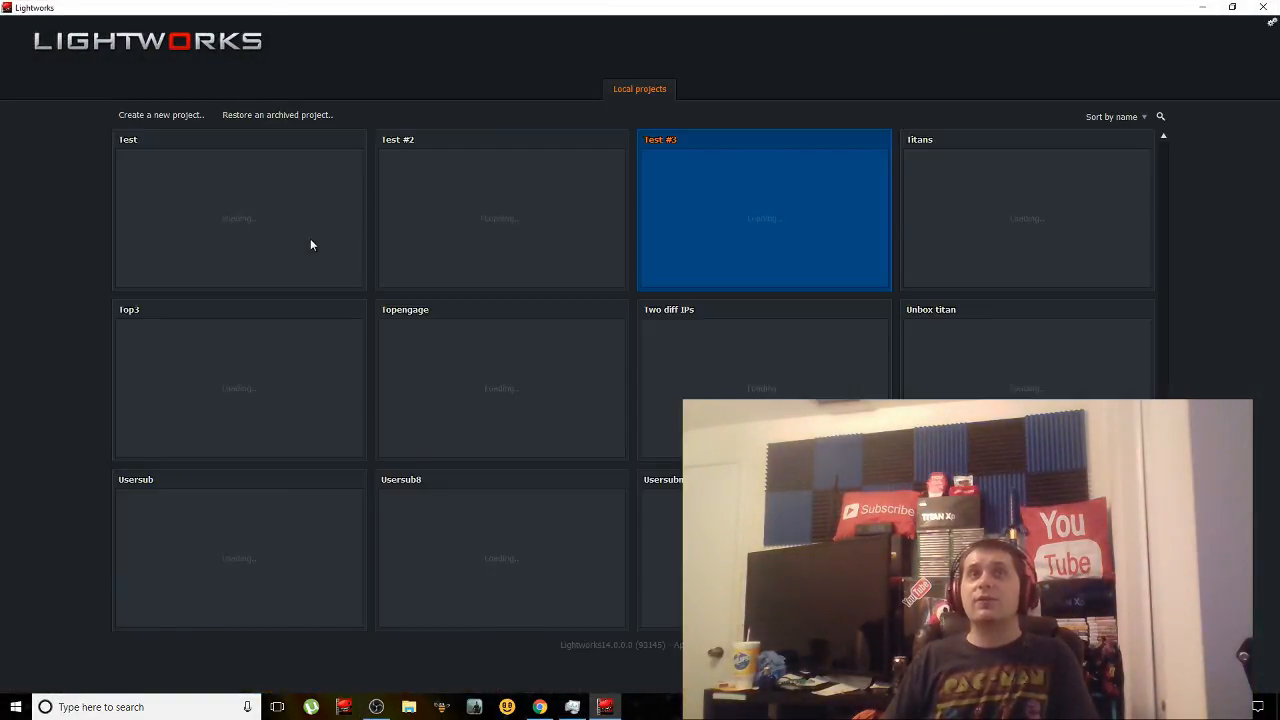
pyautogui.click(228, 223)
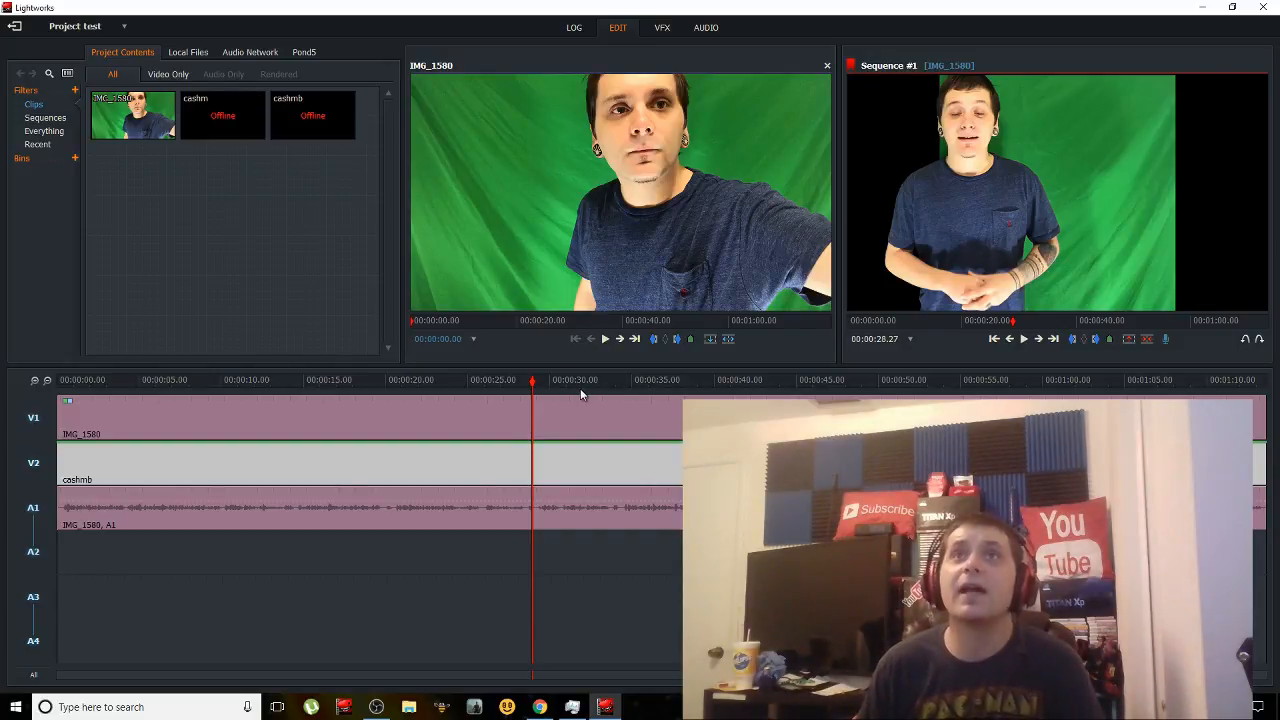
pyautogui.moveTo(532, 385); pyautogui.dragTo(101, 409)
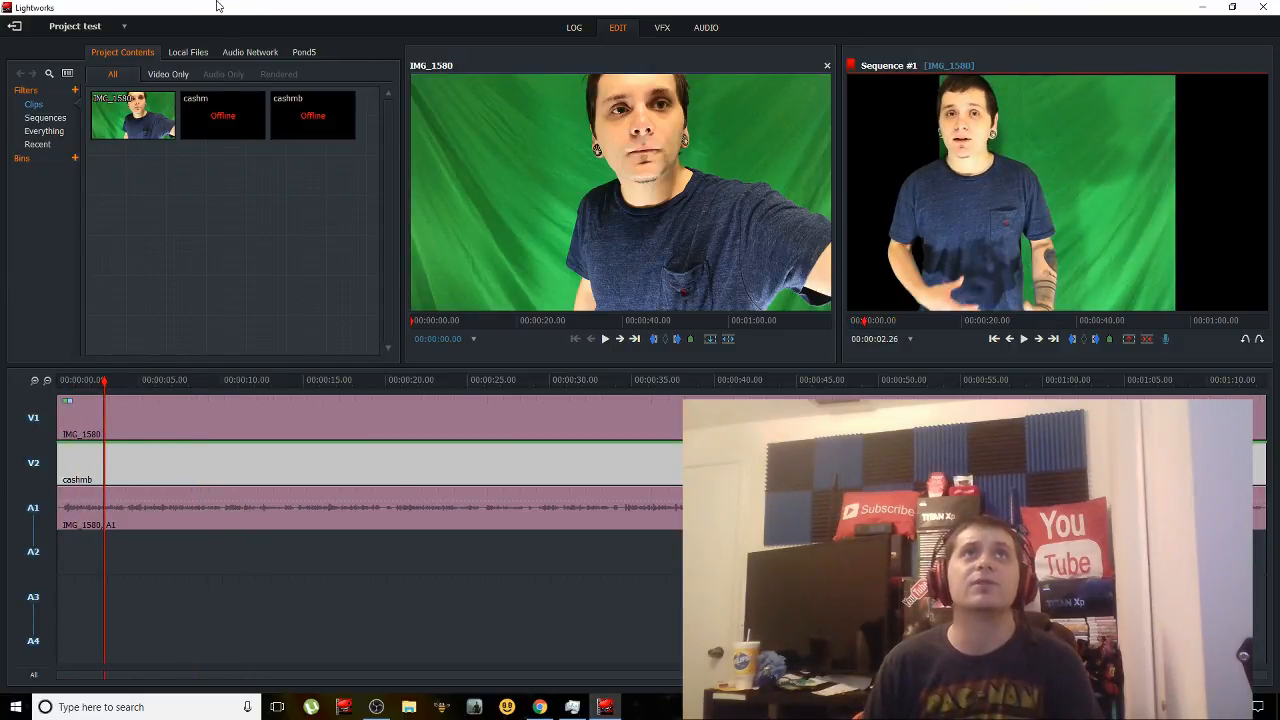
# Import Full_HD_intro.mp4 from the local Downloads folder, then return to the project contents and close the clip's viewer
pyautogui.click(189, 53)
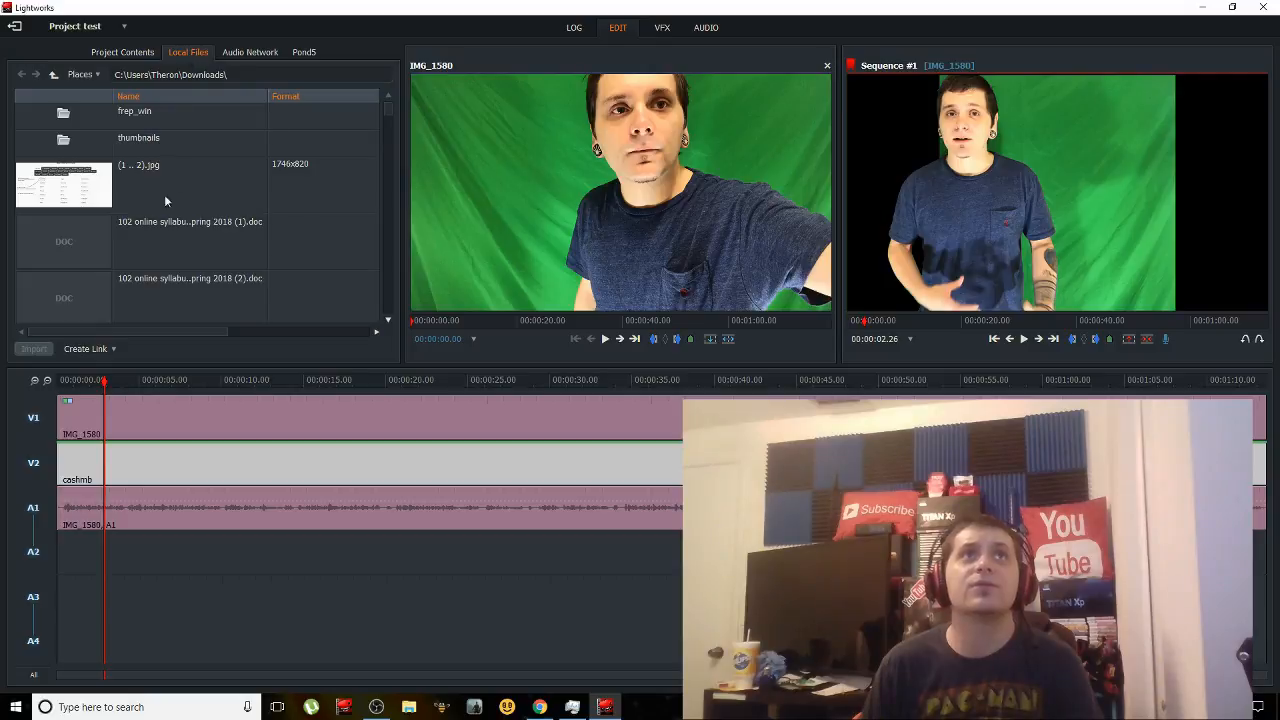
pyautogui.moveTo(389, 114); pyautogui.dragTo(390, 237)
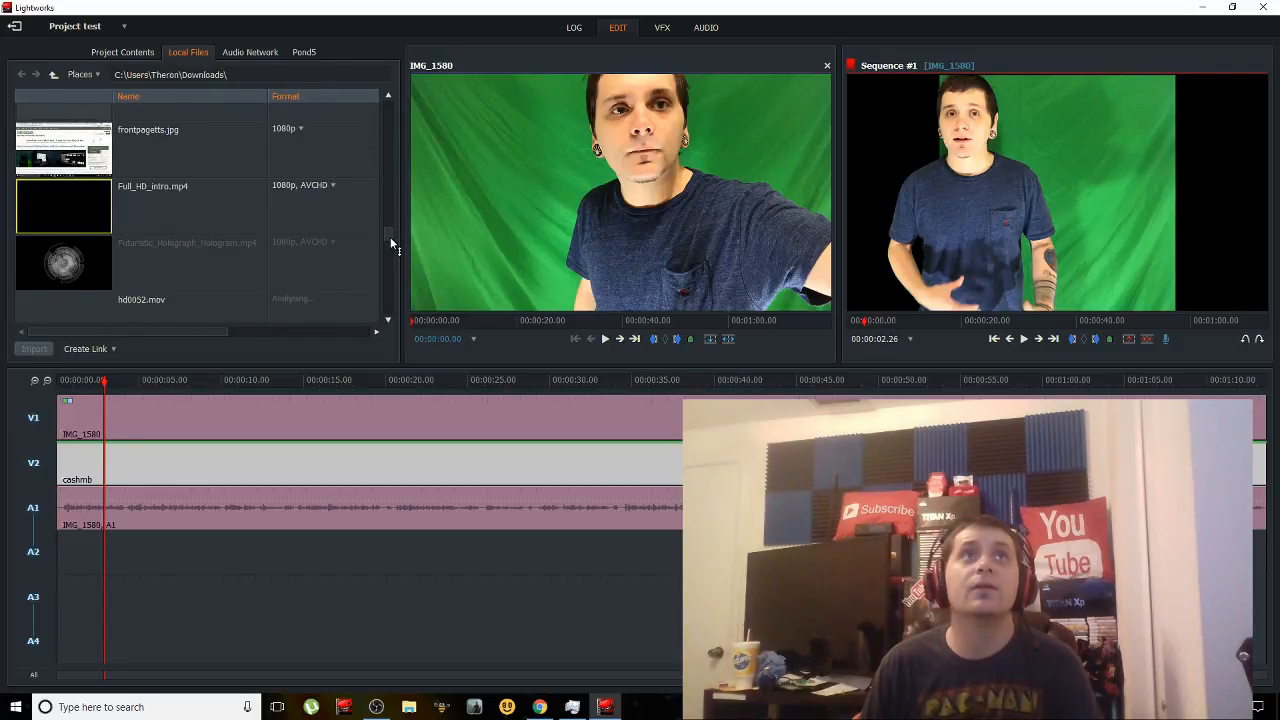
pyautogui.doubleClick(57, 207)
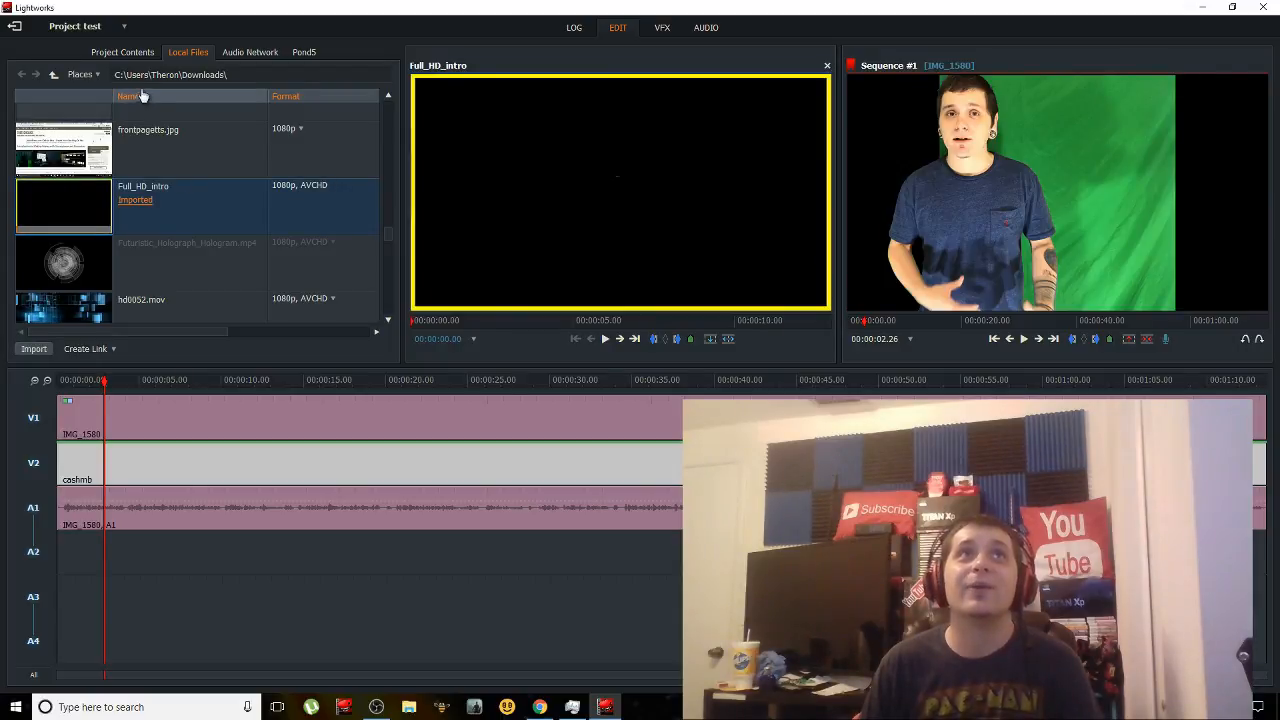
pyautogui.click(123, 52)
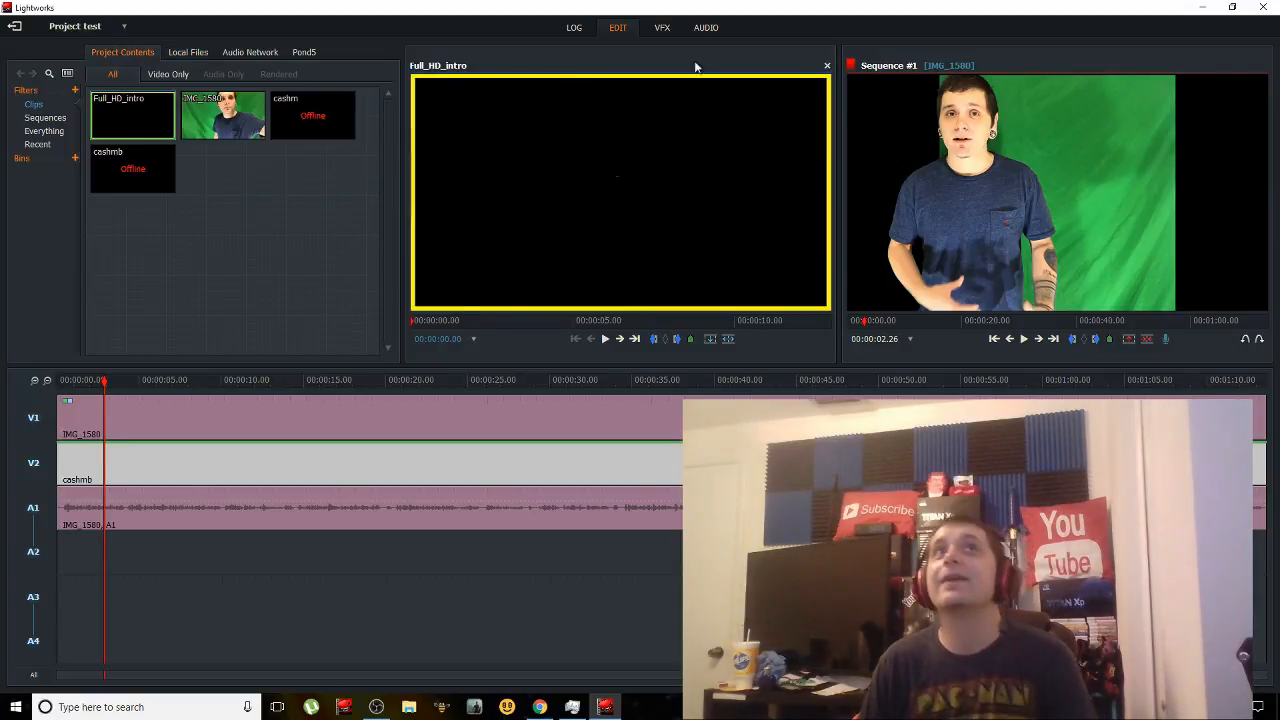
pyautogui.click(828, 67)
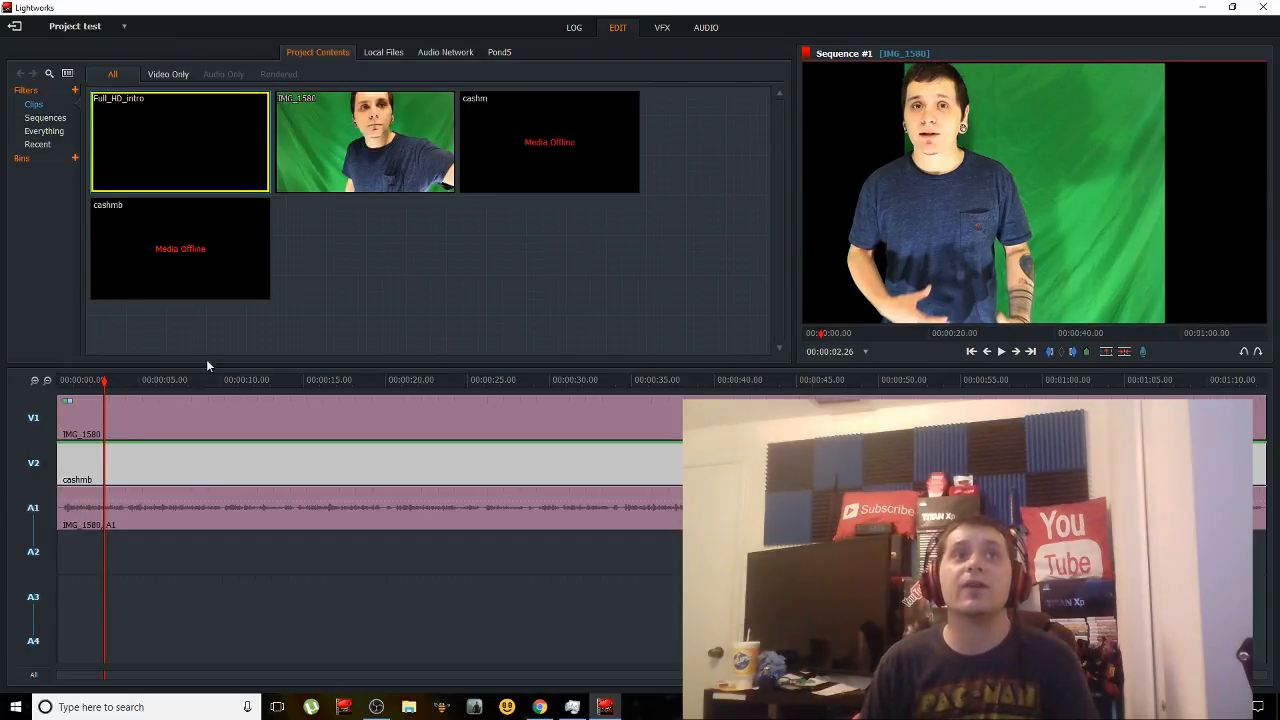
# Split the clips at the playhead and remove all IMG_1580 and cashmb segments from the timeline
pyautogui.press('c')
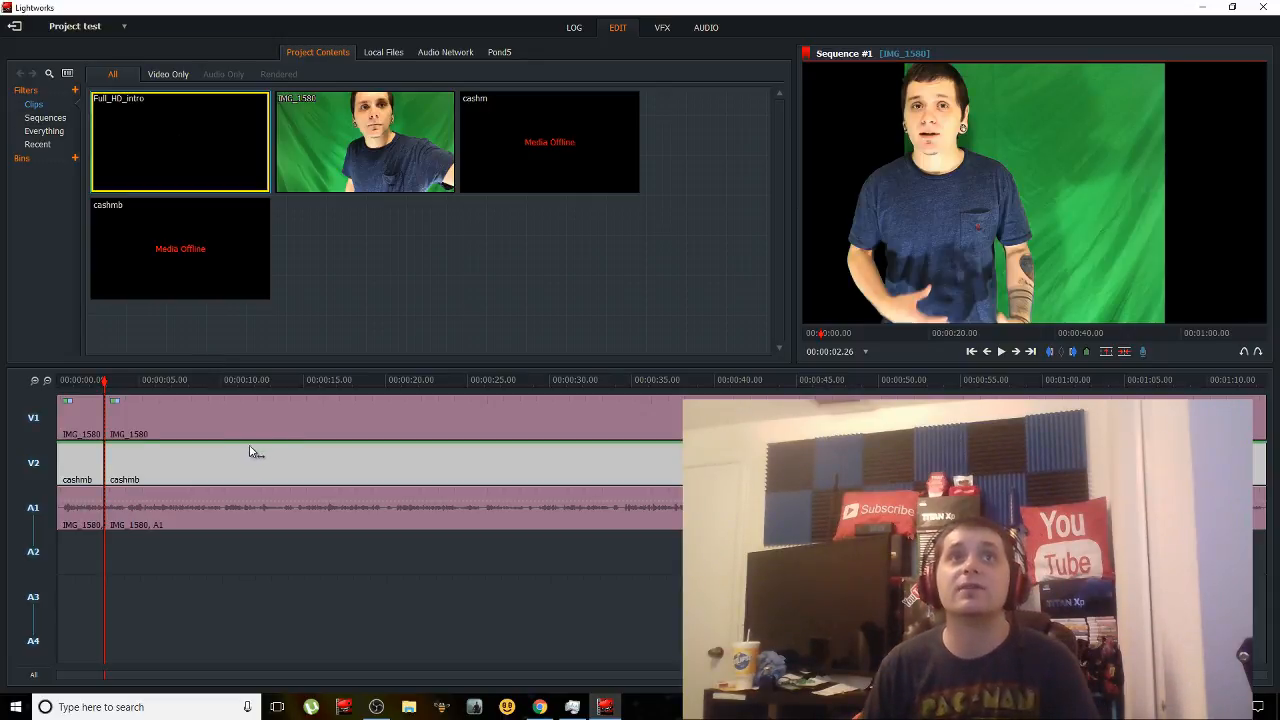
pyautogui.moveTo(240, 421); pyautogui.dragTo(484, 277)
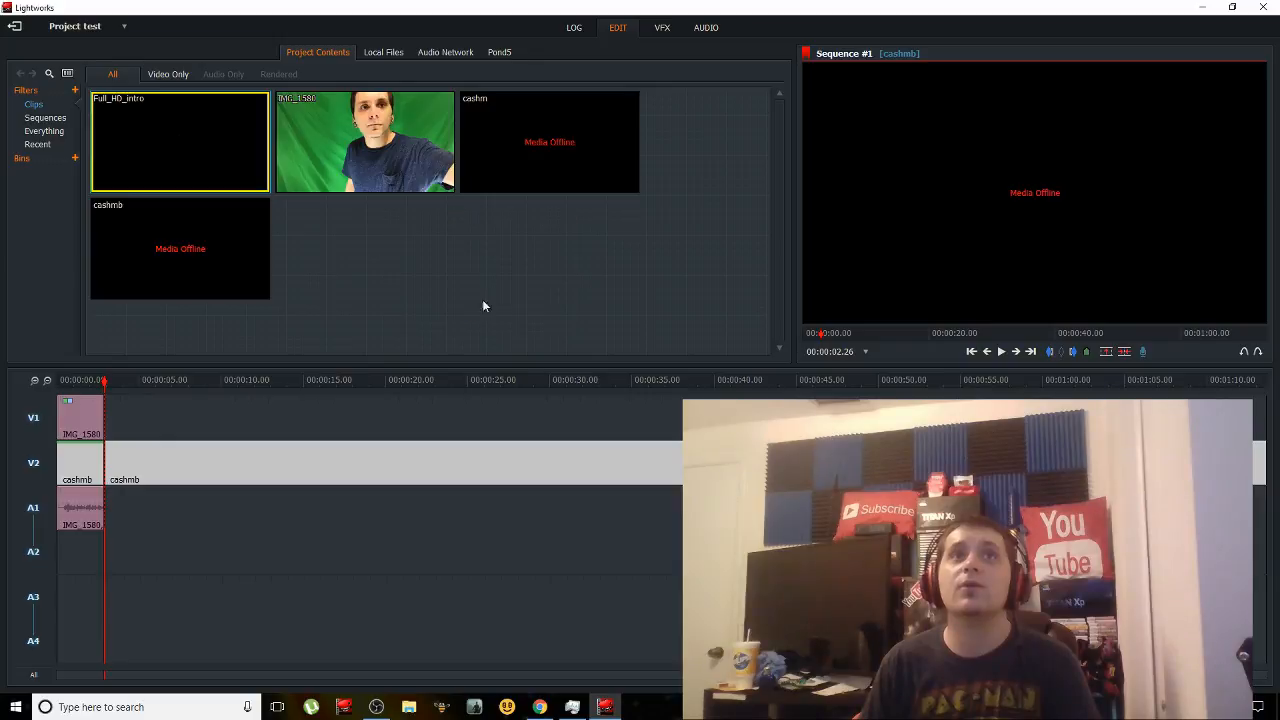
pyautogui.moveTo(423, 477); pyautogui.dragTo(488, 259)
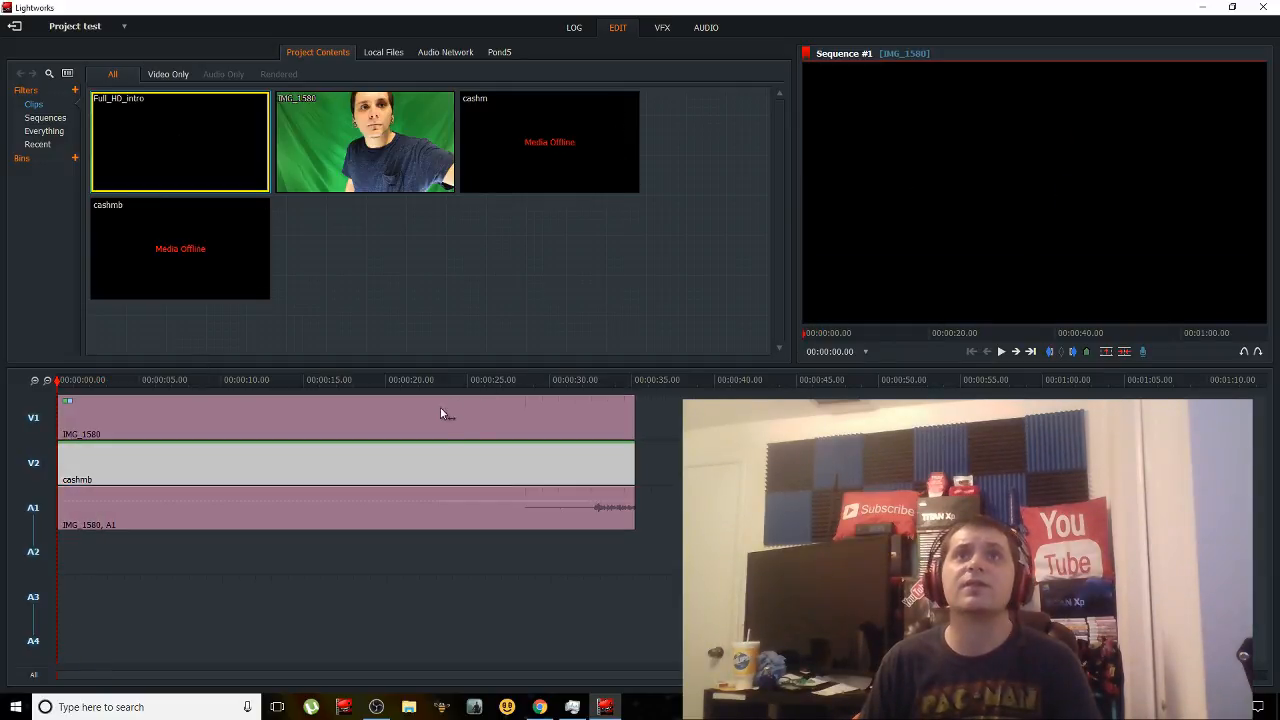
pyautogui.moveTo(413, 432); pyautogui.dragTo(424, 322)
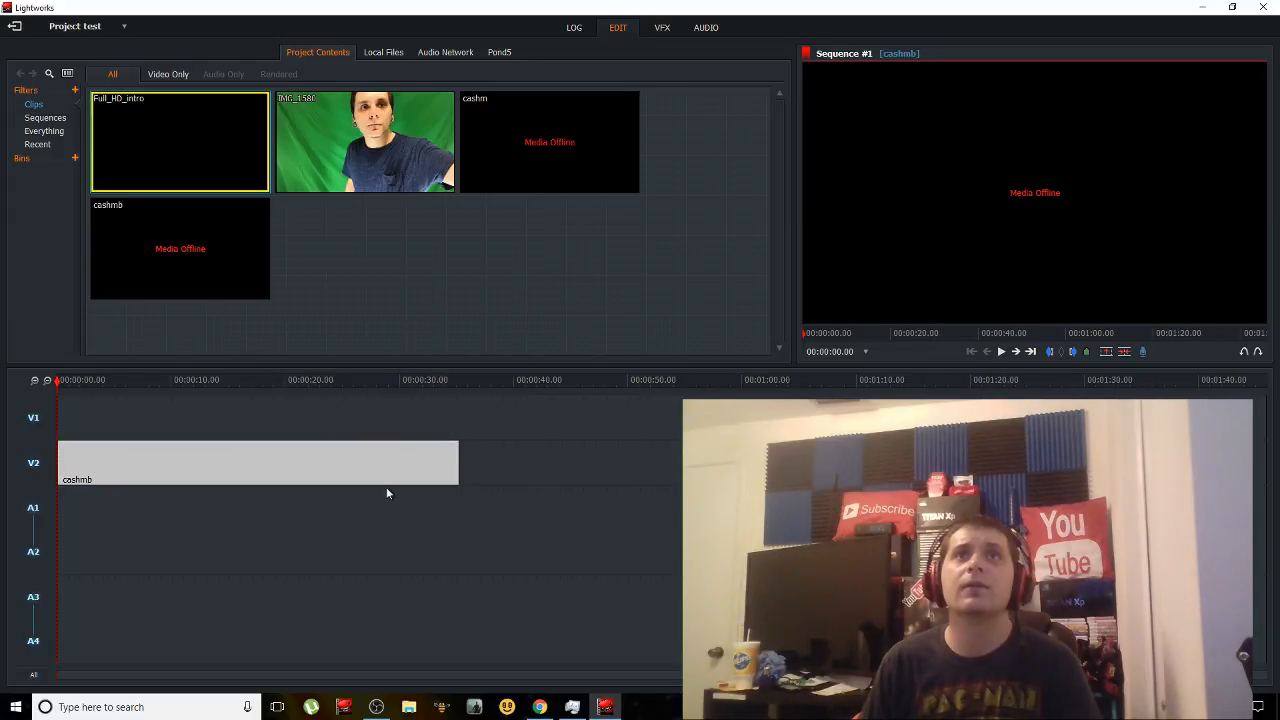
pyautogui.moveTo(366, 472); pyautogui.dragTo(516, 246)
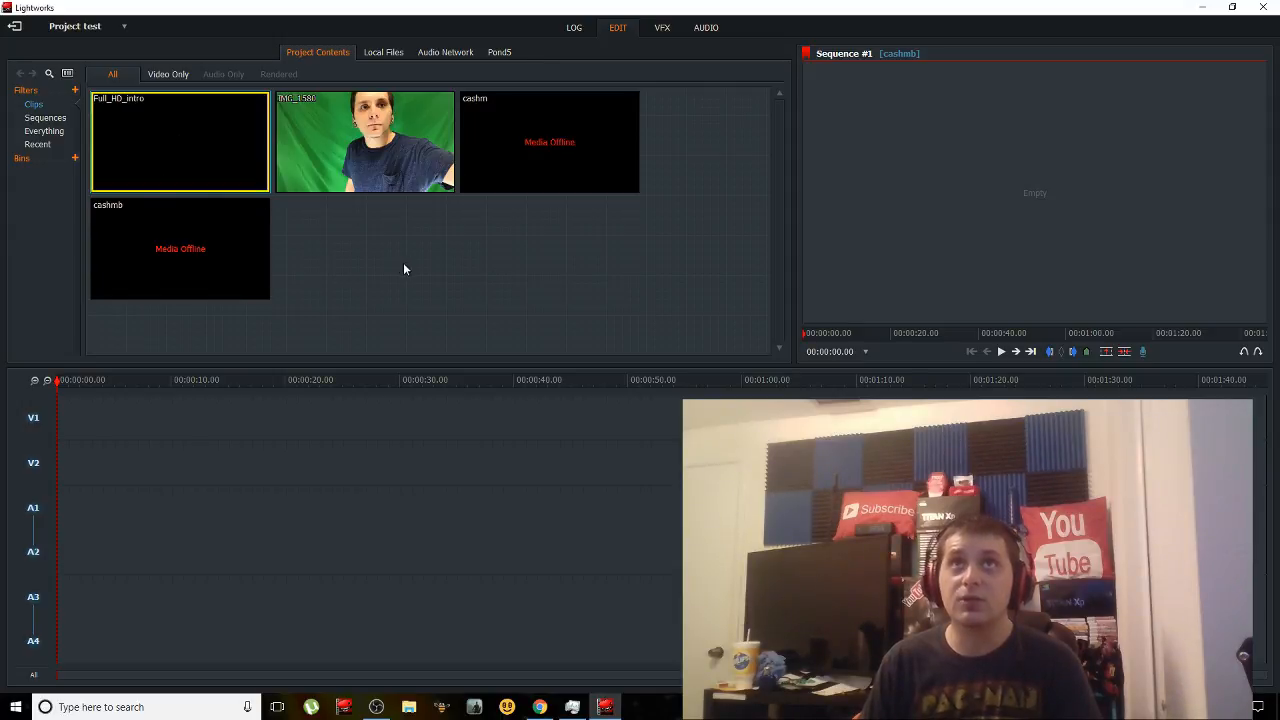
# Place the IMG_1580 clip at the start of the timeline on the V1 and A1 tracks
pyautogui.moveTo(682, 291); pyautogui.dragTo(118, 132)
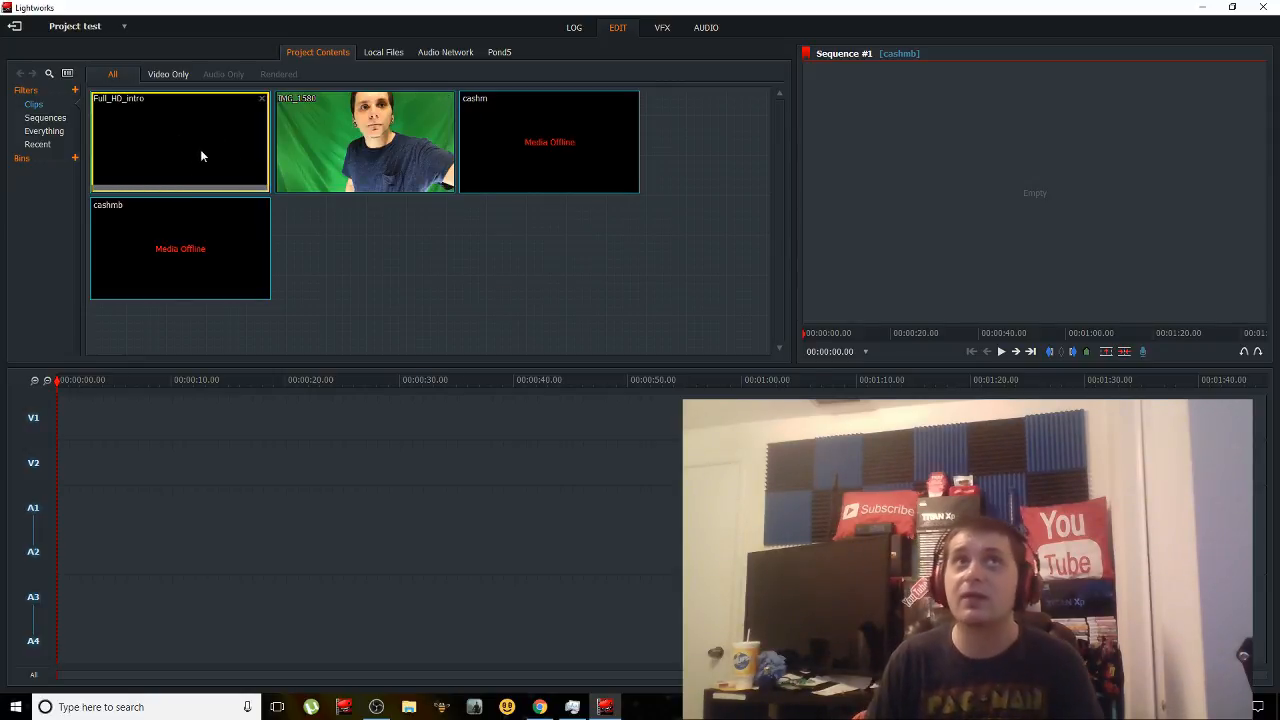
pyautogui.moveTo(197, 152); pyautogui.dragTo(266, 190)
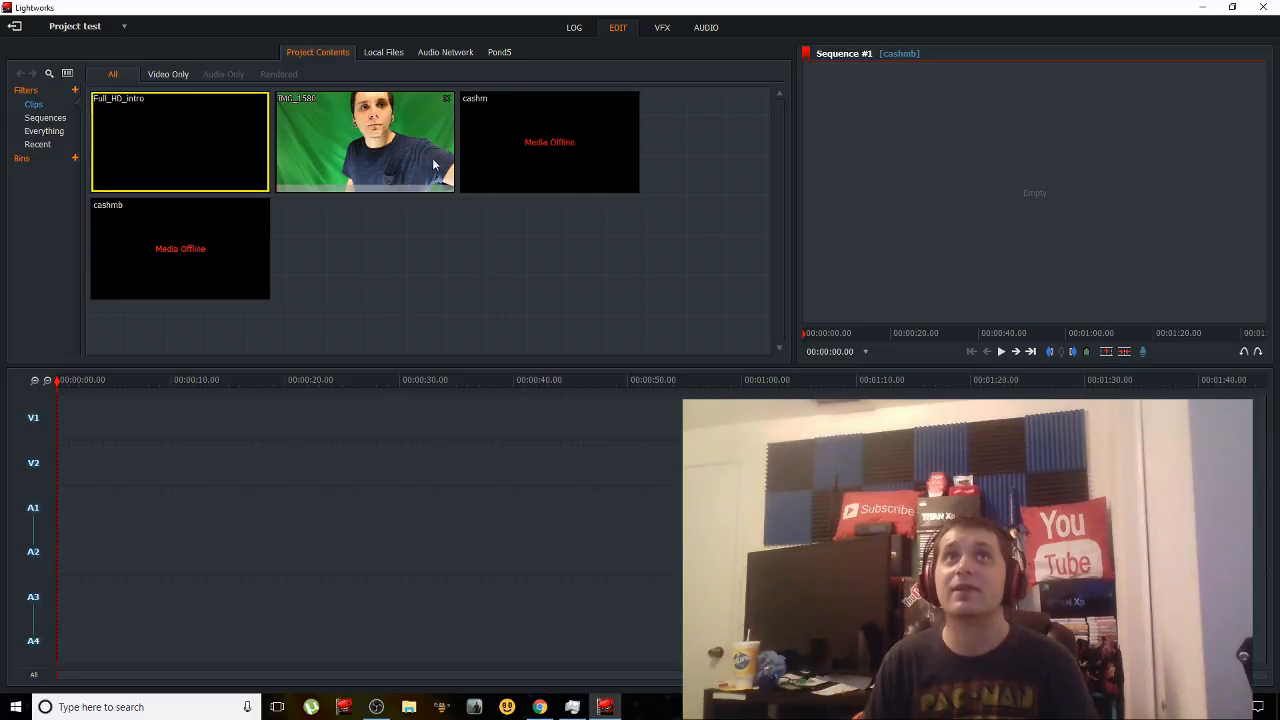
pyautogui.moveTo(369, 122); pyautogui.dragTo(53, 424)
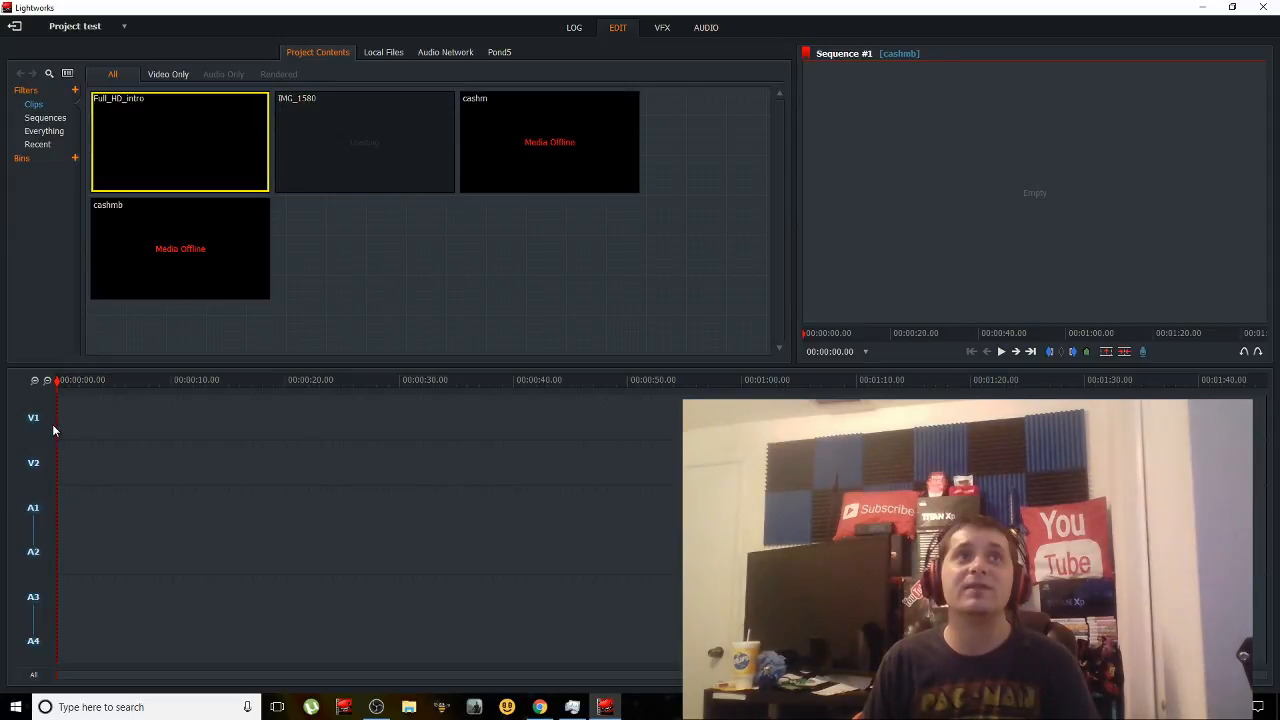
pyautogui.moveTo(405, 138); pyautogui.dragTo(61, 418)
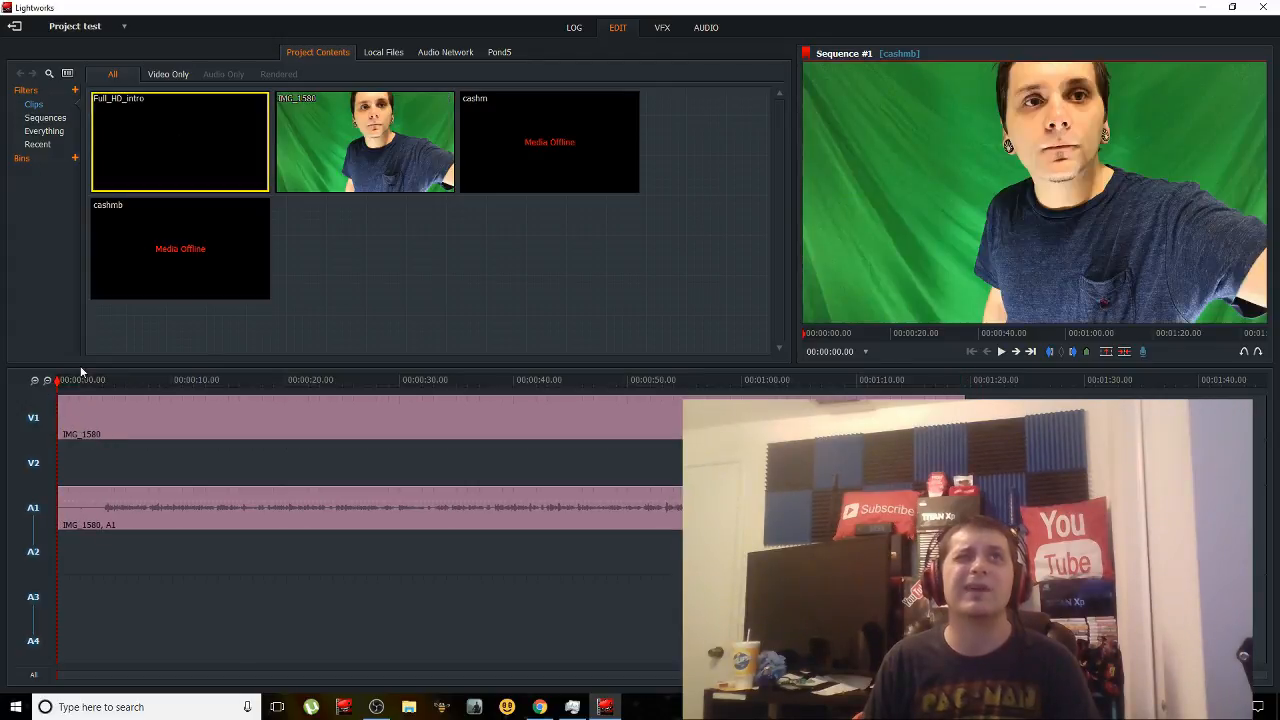
# Shift IMG_1580 along the timeline and place the Full_HD_intro clip before it at the start of V1, A1 and A2
pyautogui.moveTo(138, 107); pyautogui.dragTo(599, 179)
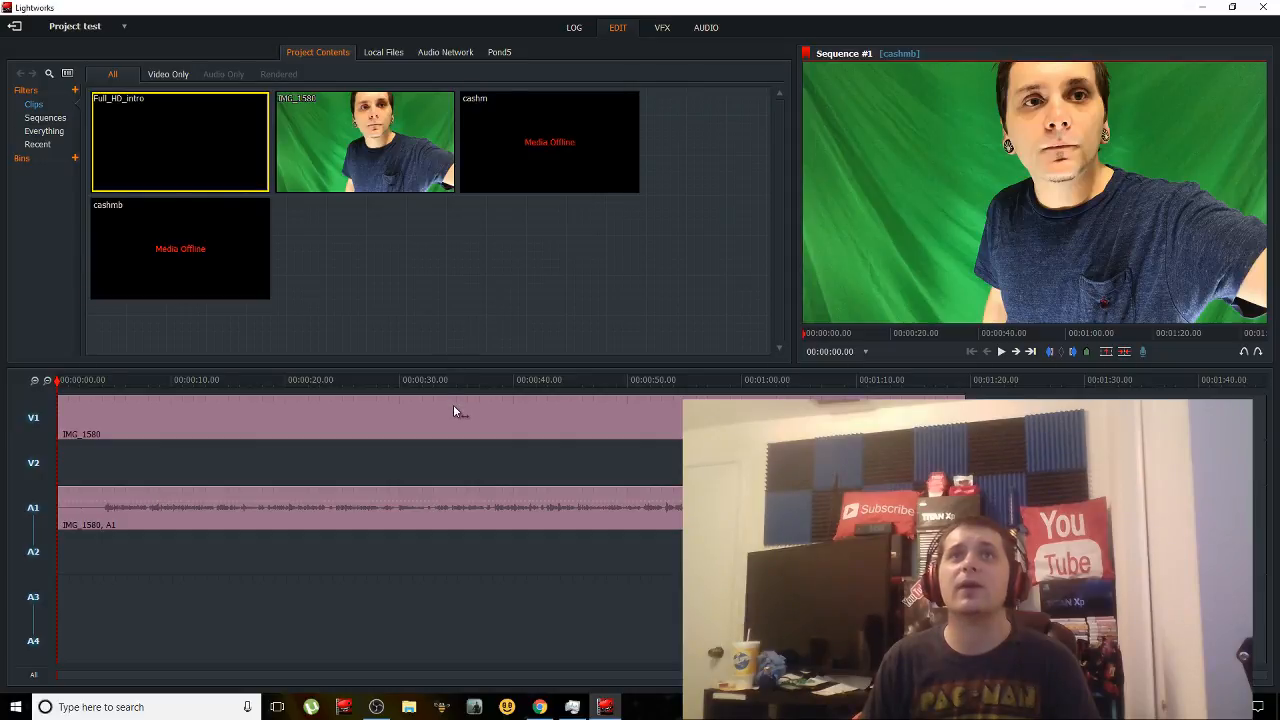
pyautogui.moveTo(455, 405); pyautogui.dragTo(590, 408)
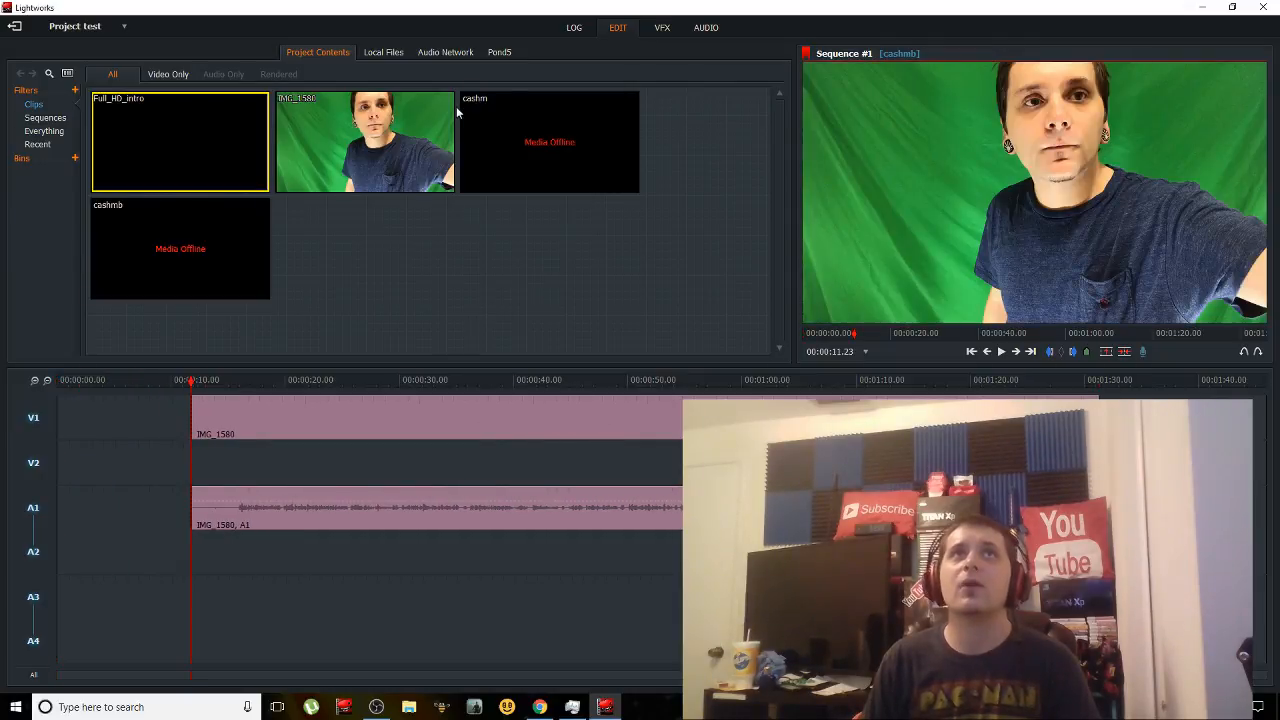
pyautogui.moveTo(204, 130); pyautogui.dragTo(105, 430)
pyautogui.moveTo(370, 422)
pyautogui.mouseDown()
pyautogui.moveTo(438, 427)
pyautogui.moveTo(374, 426)
pyautogui.mouseUp()
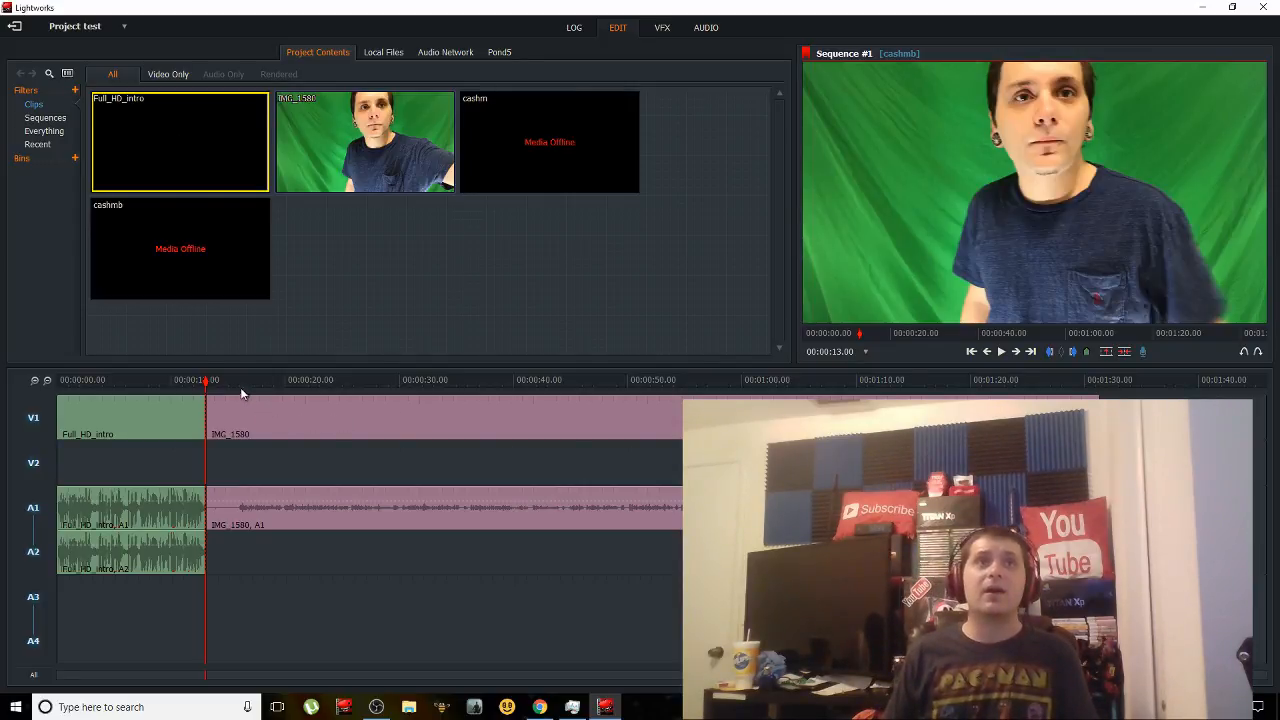
# Cut the opening of IMG_1580 up to 00:00:15.20 and remove the gaps from the sequence
pyautogui.moveTo(206, 386); pyautogui.dragTo(414, 278)
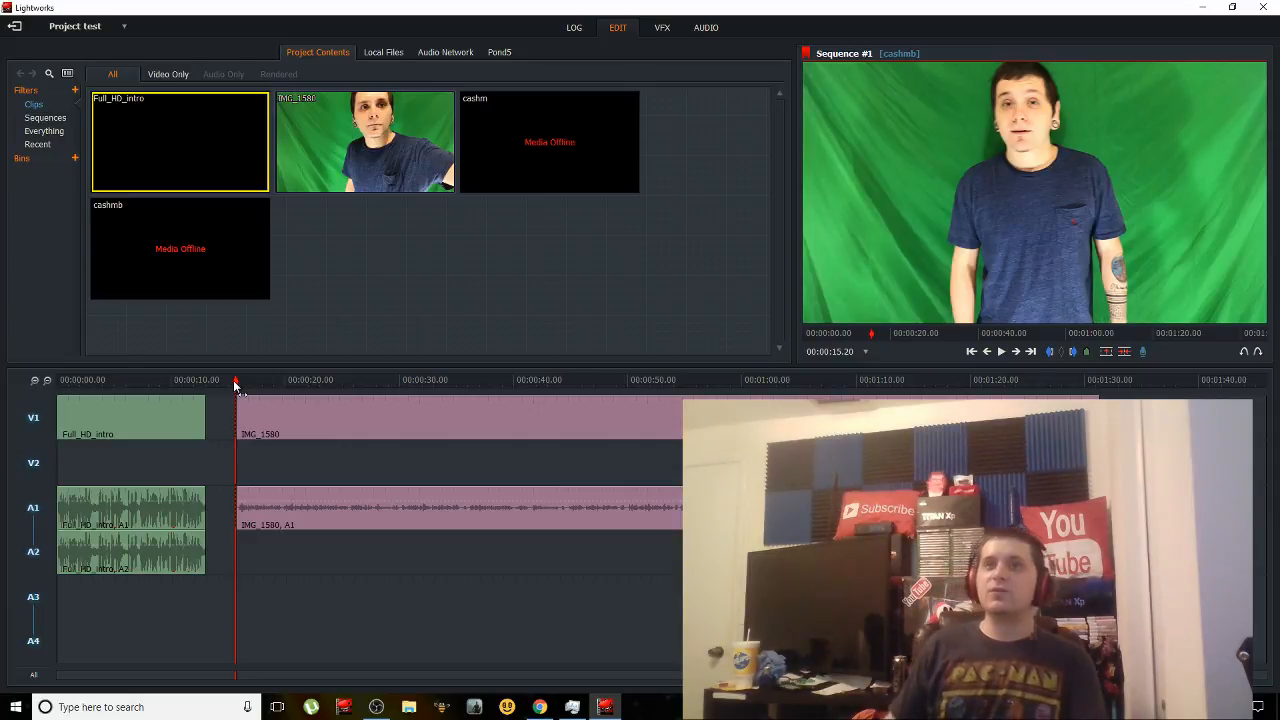
pyautogui.click(240, 410)
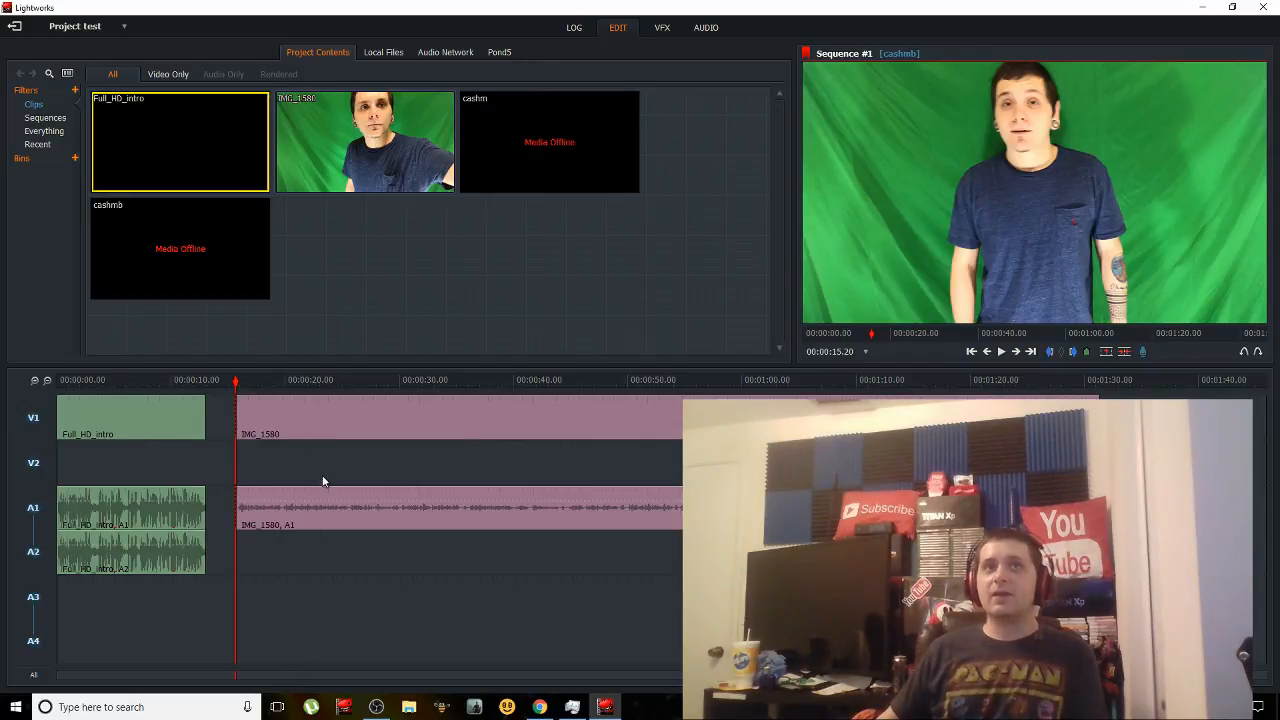
pyautogui.rightClick(334, 625)
pyautogui.moveTo(345, 628)
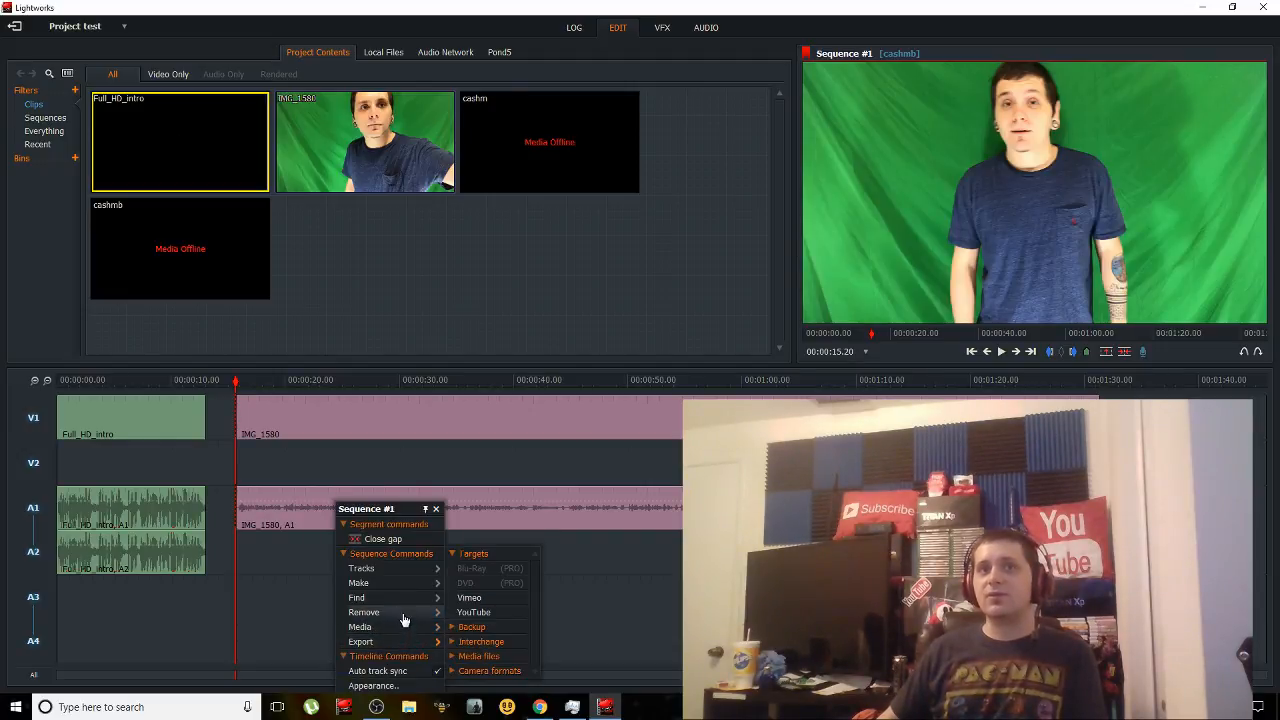
pyautogui.moveTo(405, 620)
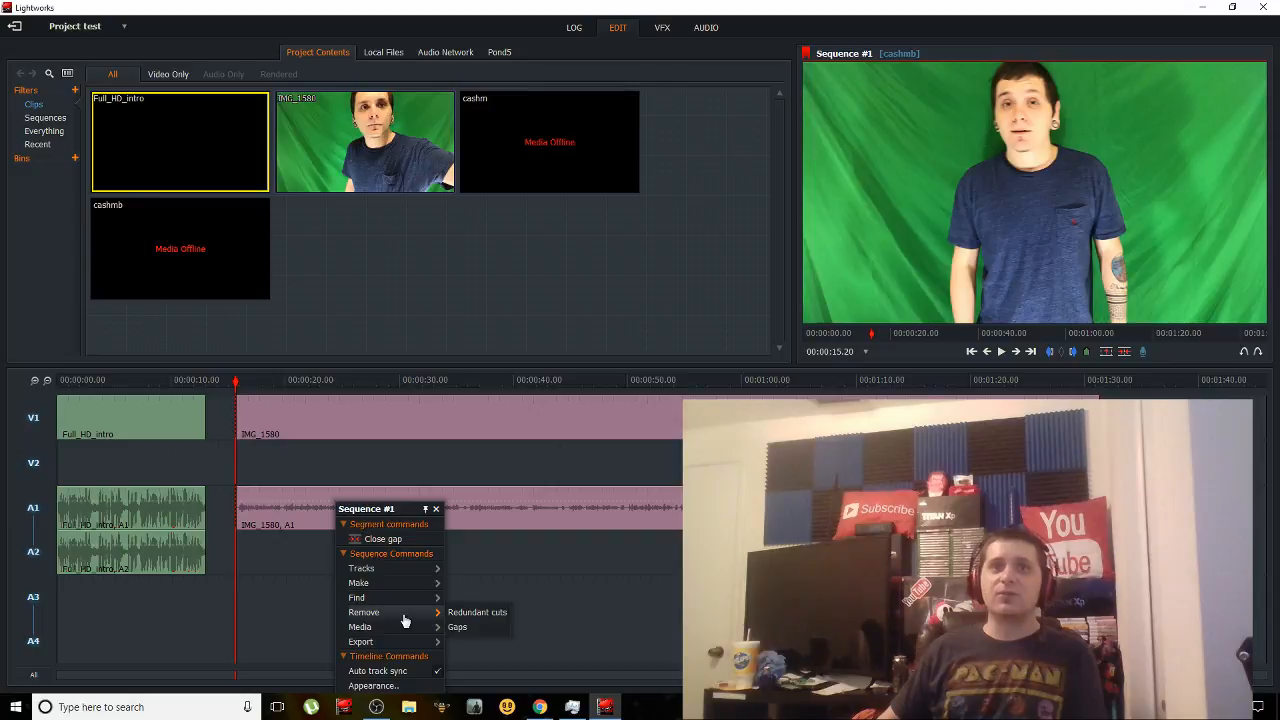
pyautogui.click(456, 627)
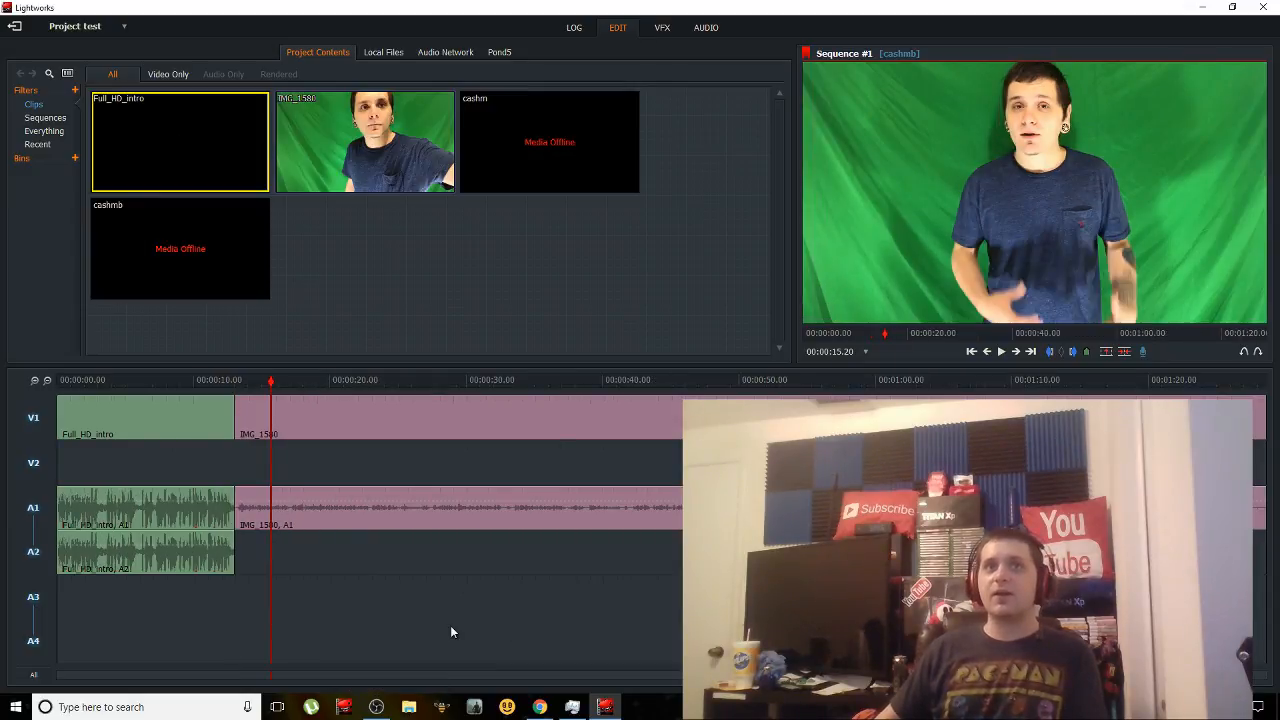
# Show the export options available for Sequence #1
pyautogui.rightClick(538, 600)
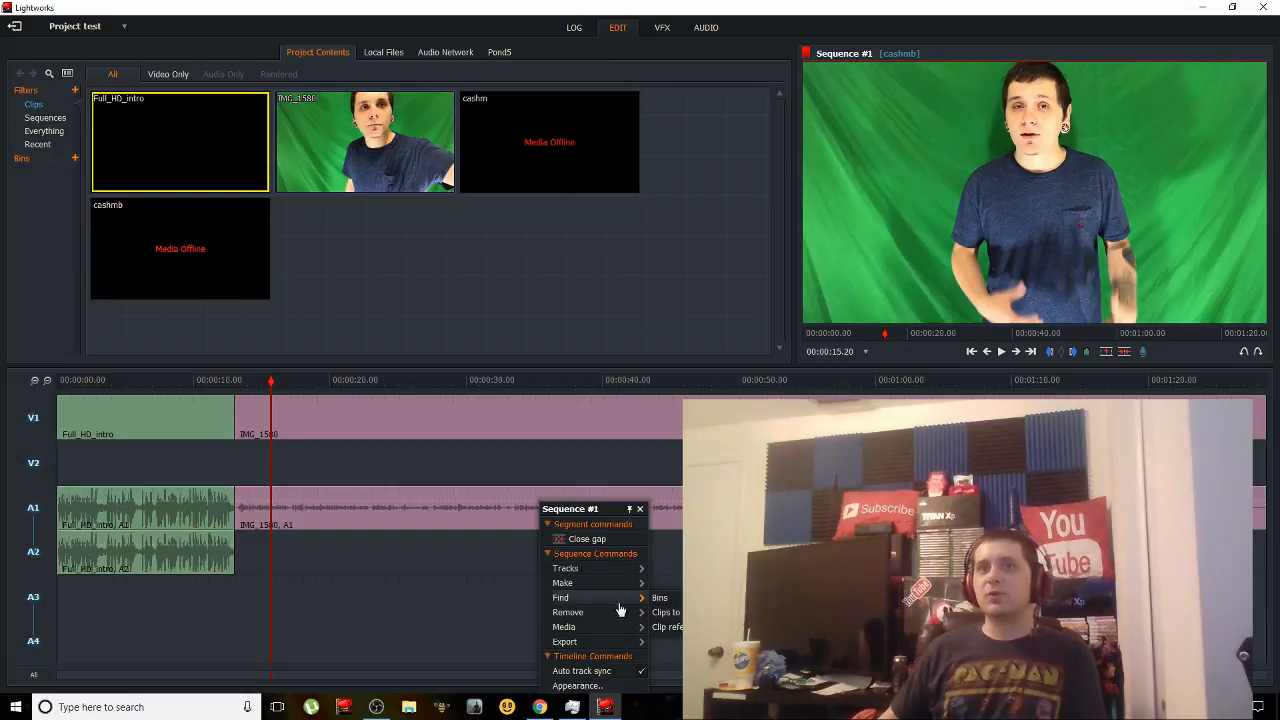
pyautogui.click(652, 642)
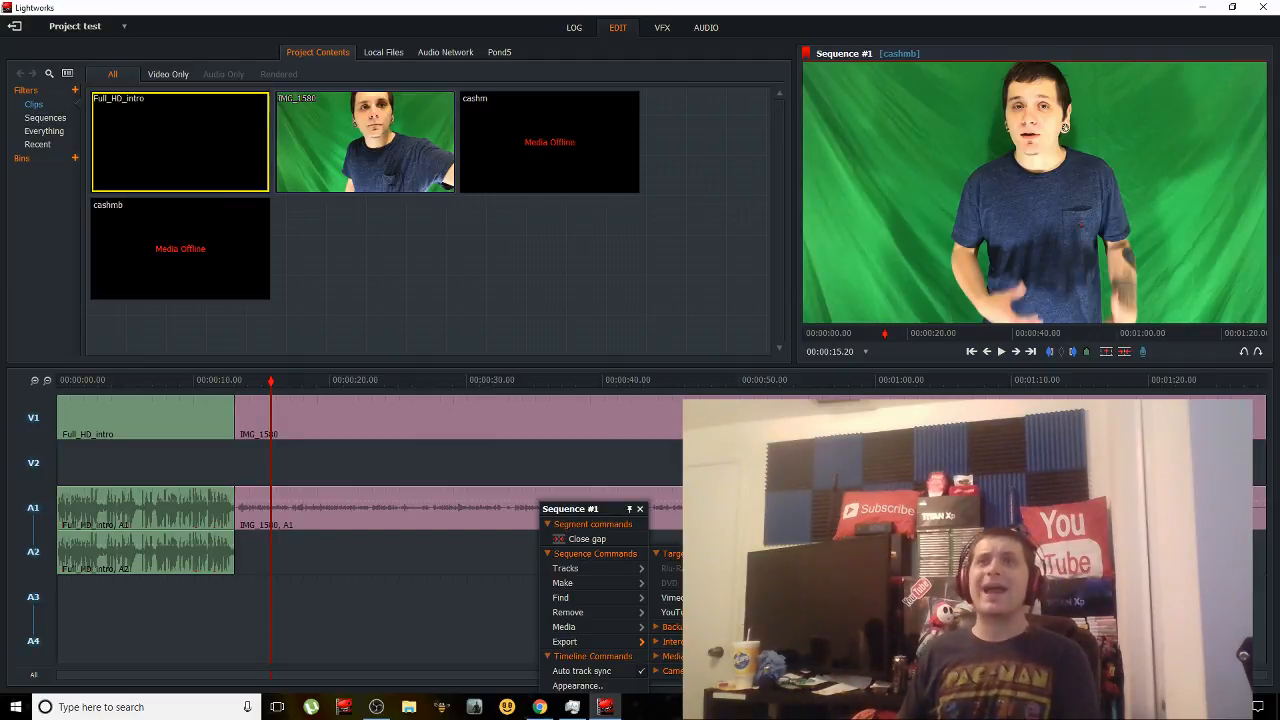
# In the audio workspace, add volume keyframes to the Full_HD_intro audio at about 4 seconds and near its start
pyautogui.click(714, 28)
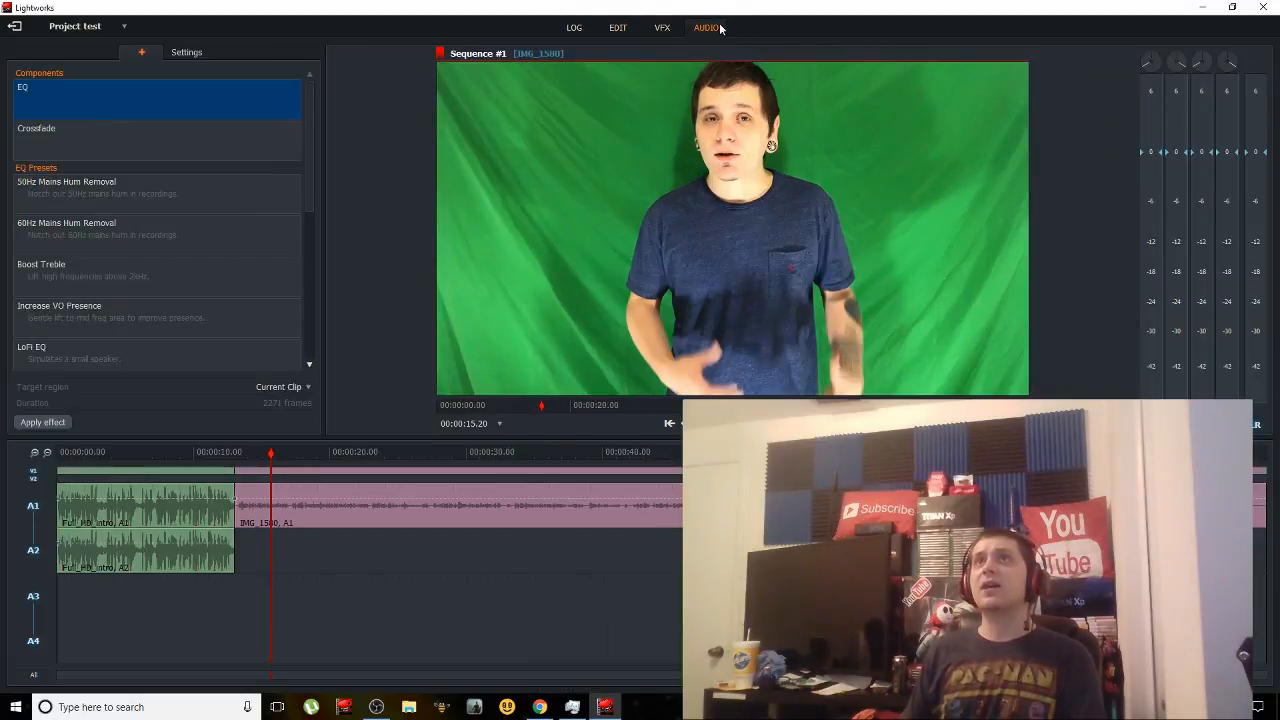
pyautogui.click(313, 456)
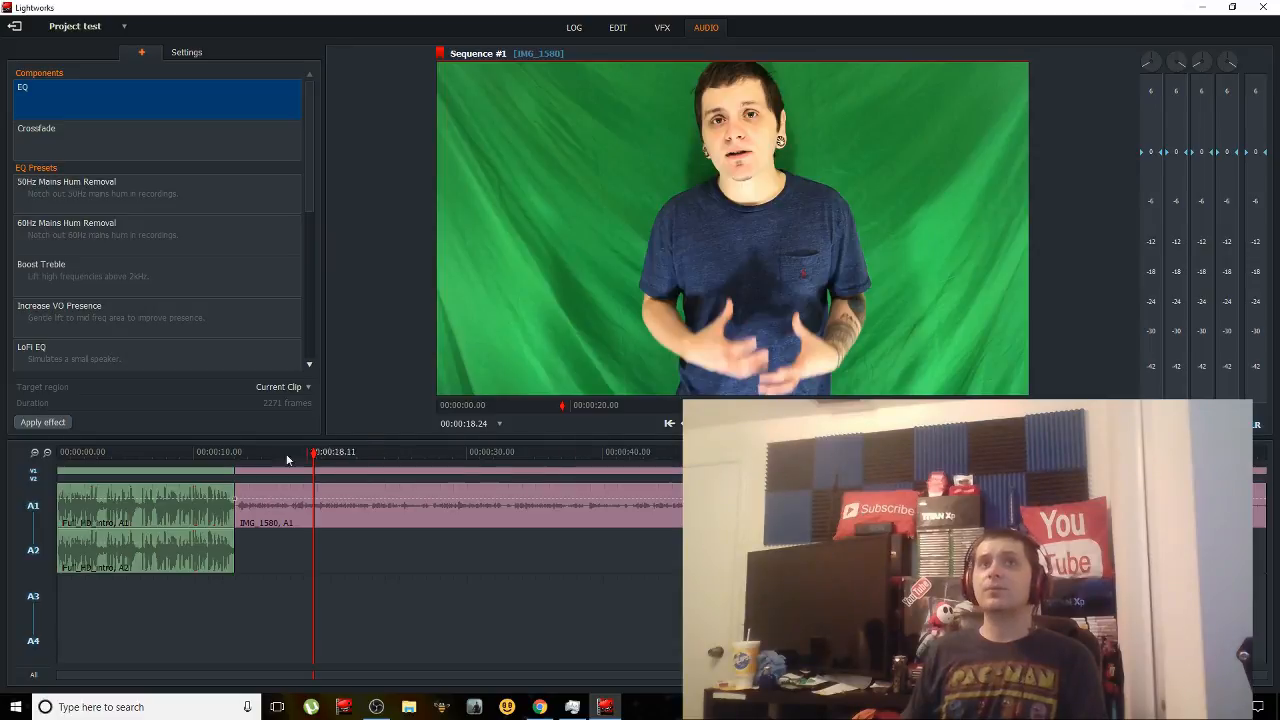
pyautogui.moveTo(298, 457); pyautogui.dragTo(153, 477)
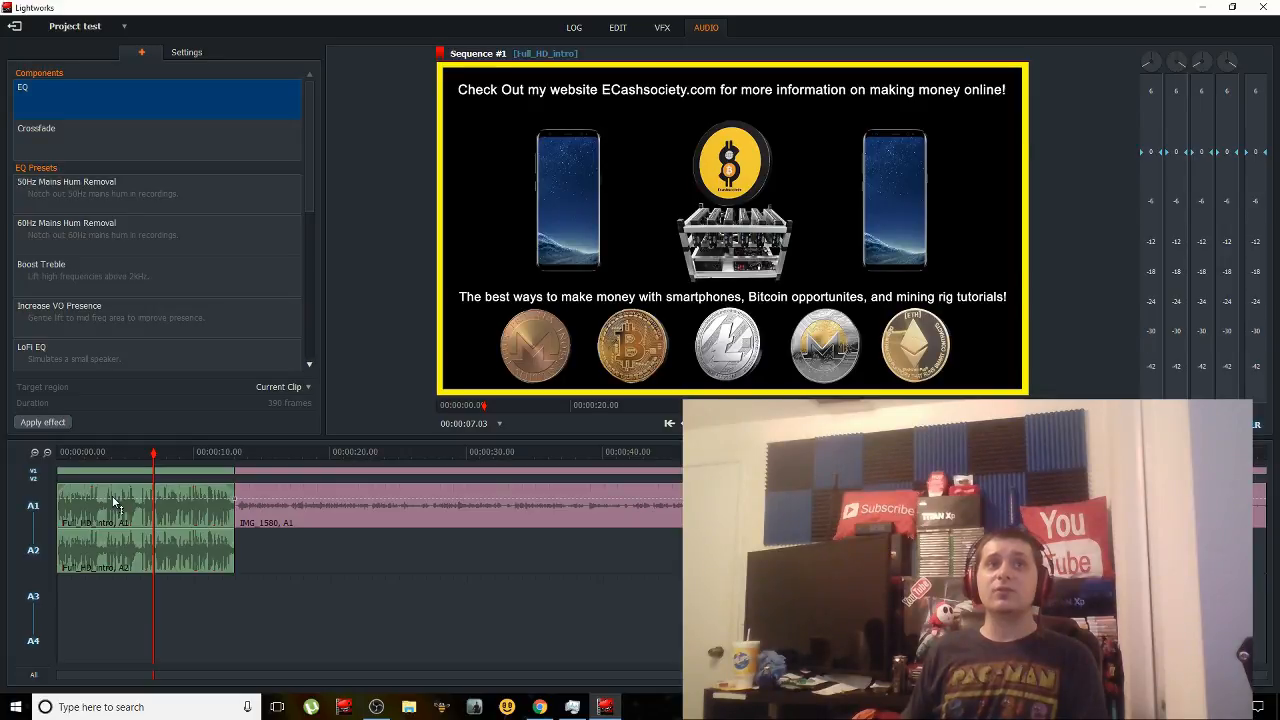
pyautogui.moveTo(113, 500); pyautogui.dragTo(115, 509)
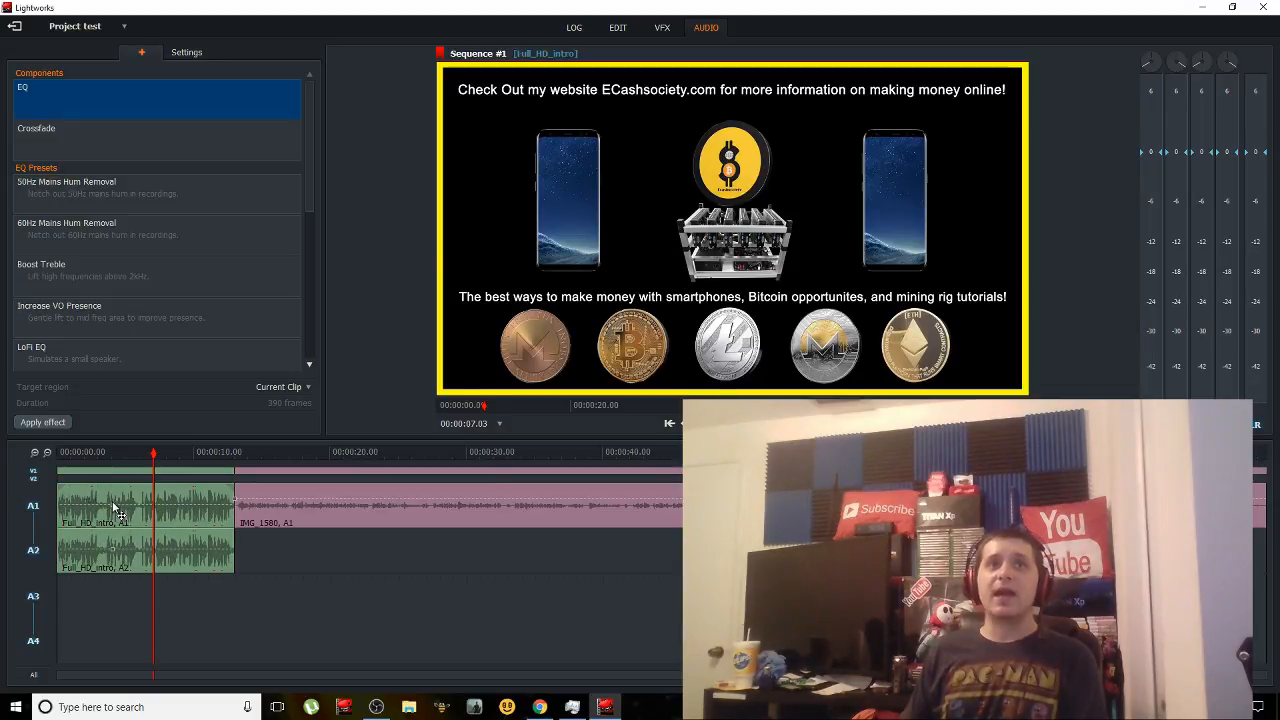
pyautogui.moveTo(155, 457); pyautogui.dragTo(114, 487)
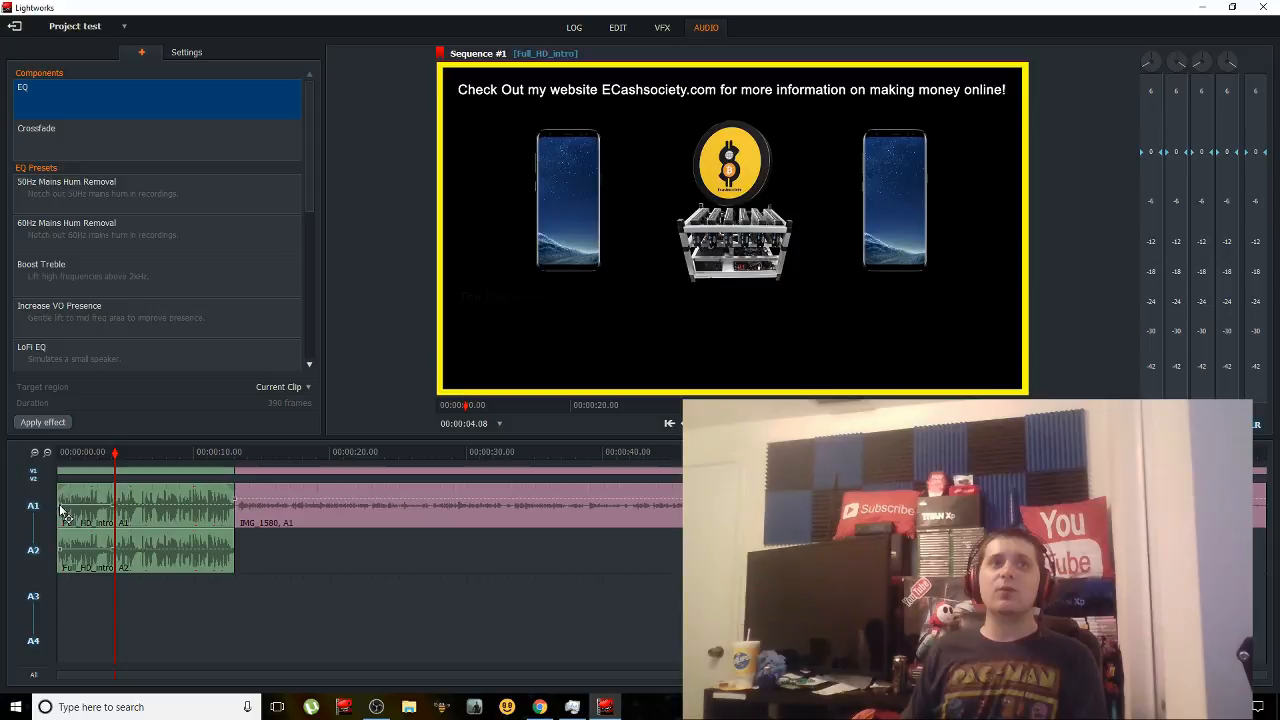
pyautogui.moveTo(71, 522)
pyautogui.mouseDown()
pyautogui.moveTo(72, 546)
pyautogui.moveTo(64, 505)
pyautogui.mouseUp()
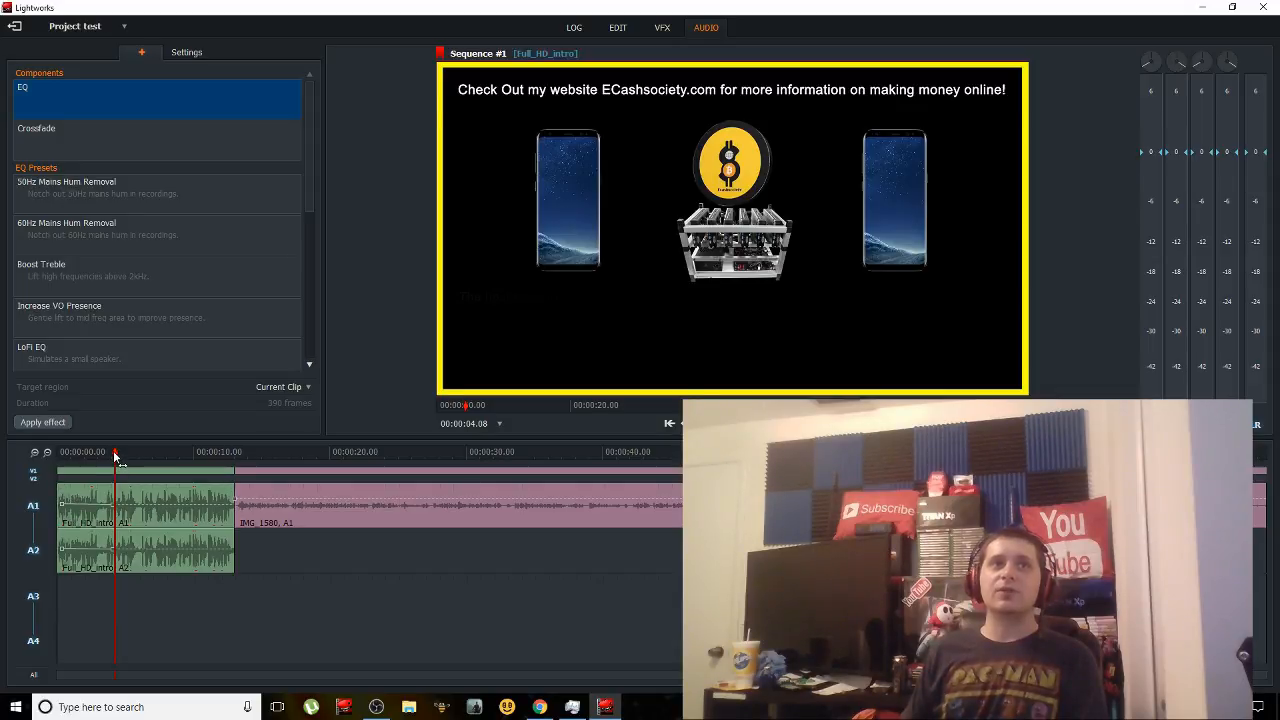
# Fade out the Full_HD_intro audio from about 10 seconds to a lowered keyframe at its end, and return to the edit workspace
pyautogui.moveTo(115, 458); pyautogui.dragTo(178, 456)
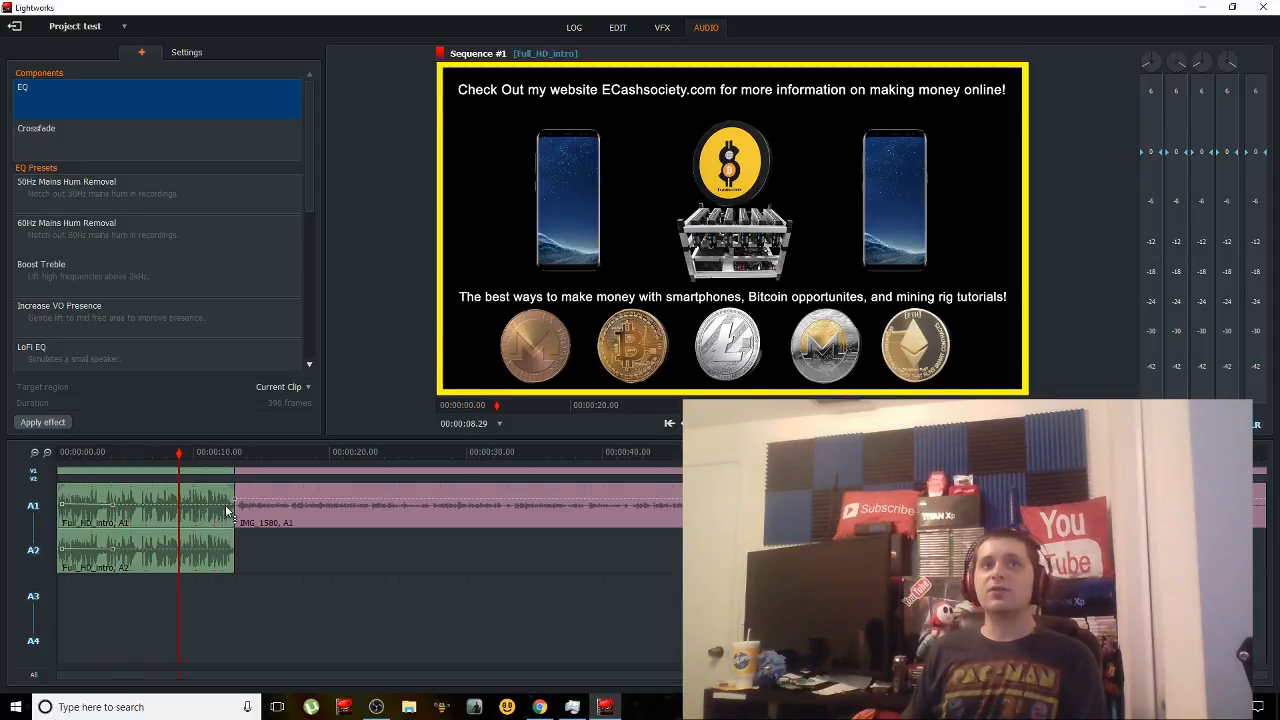
pyautogui.moveTo(231, 505)
pyautogui.mouseDown()
pyautogui.moveTo(226, 526)
pyautogui.moveTo(227, 505)
pyautogui.mouseUp()
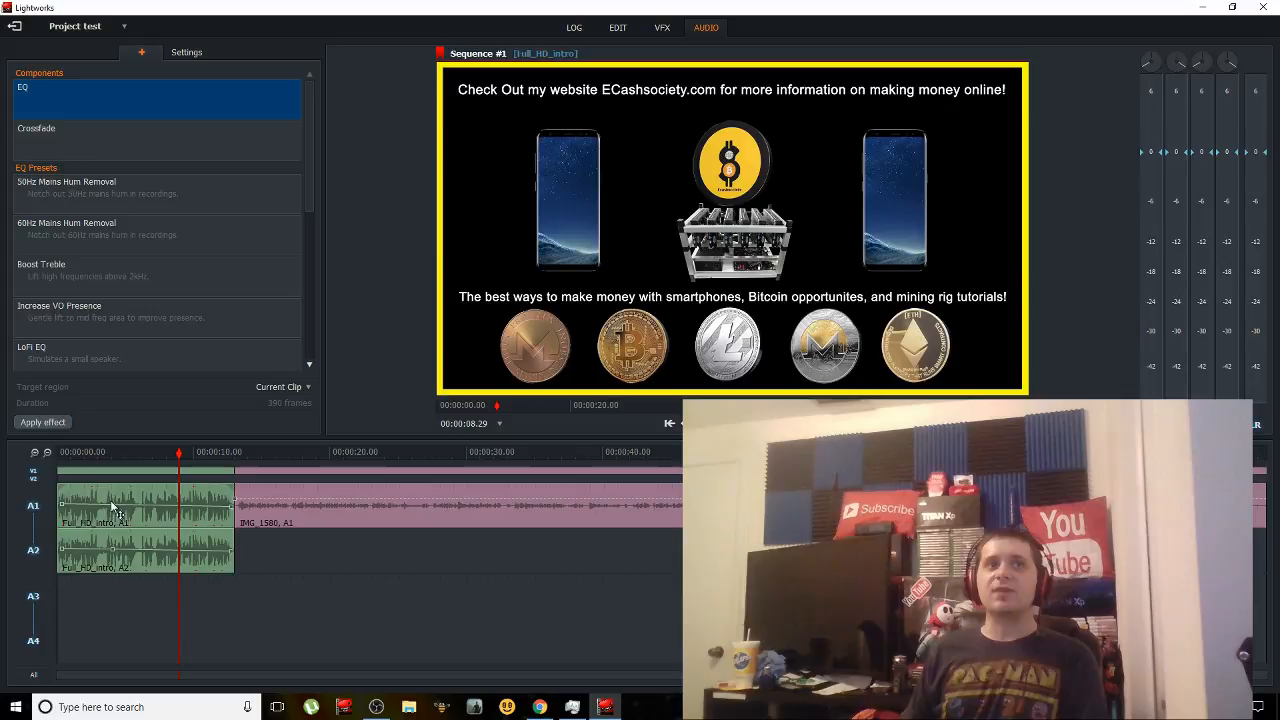
pyautogui.moveTo(113, 504); pyautogui.dragTo(194, 506)
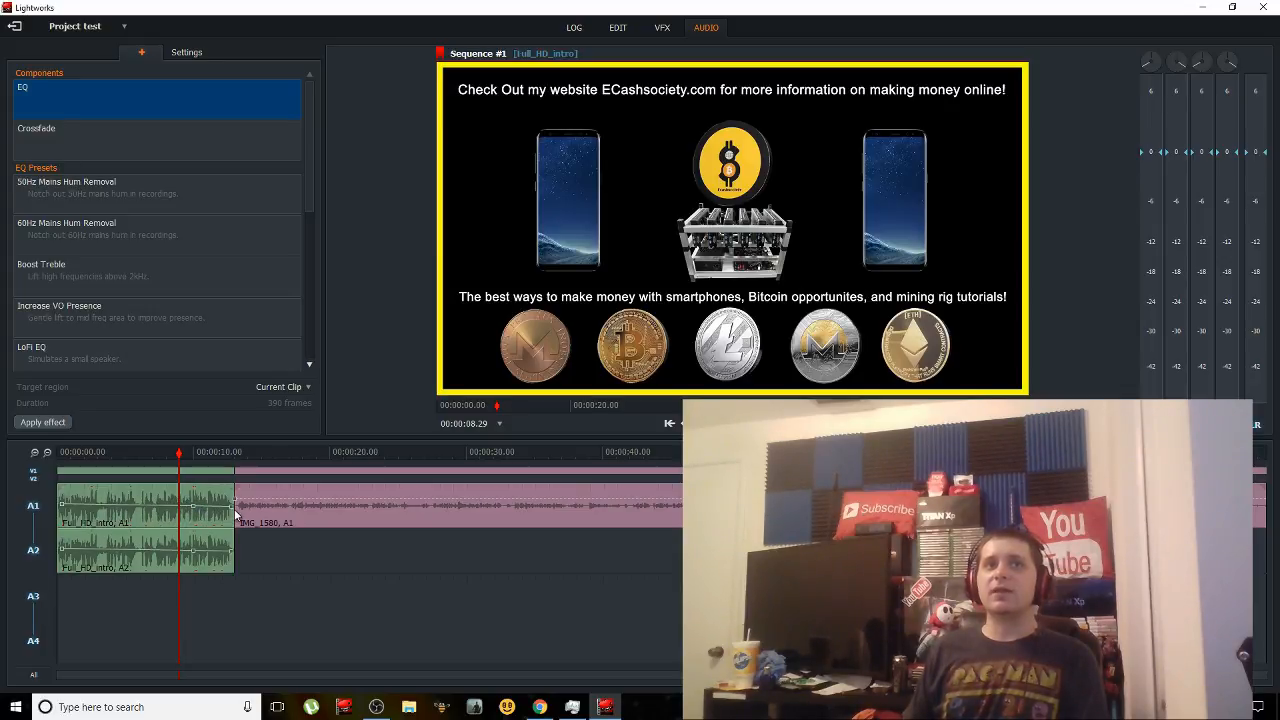
pyautogui.moveTo(233, 512); pyautogui.dragTo(229, 527)
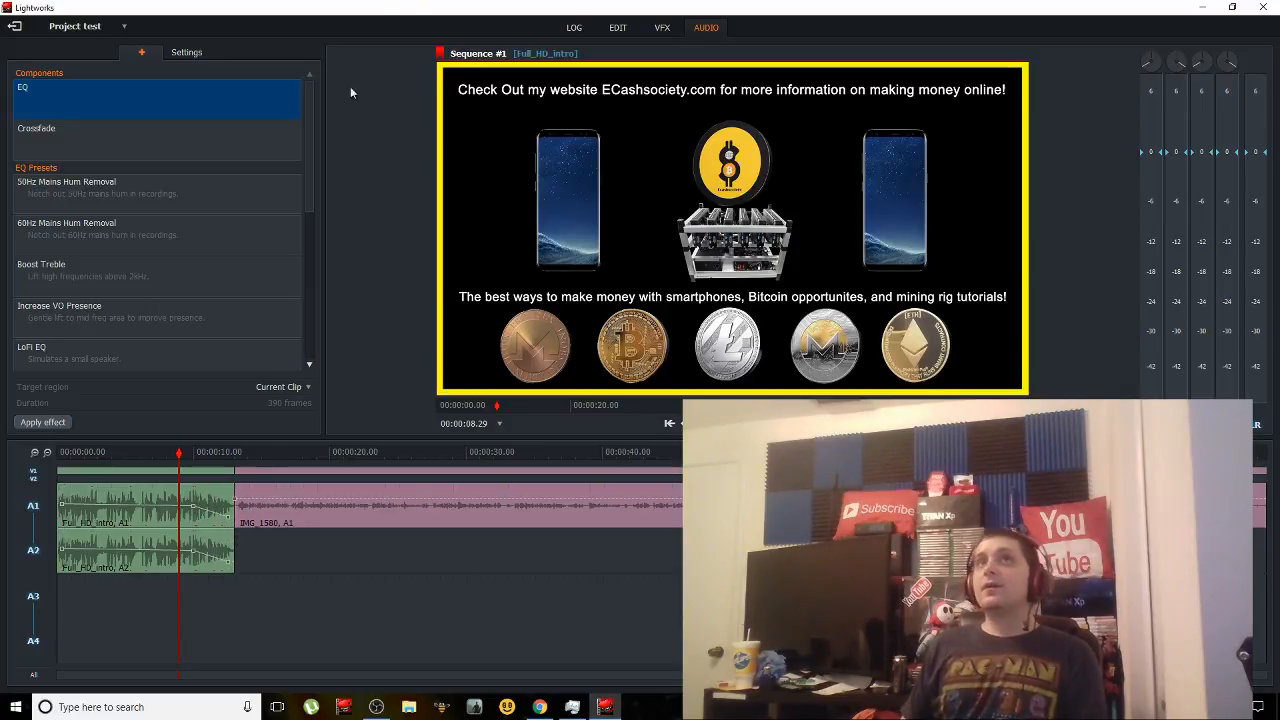
pyautogui.click(575, 30)
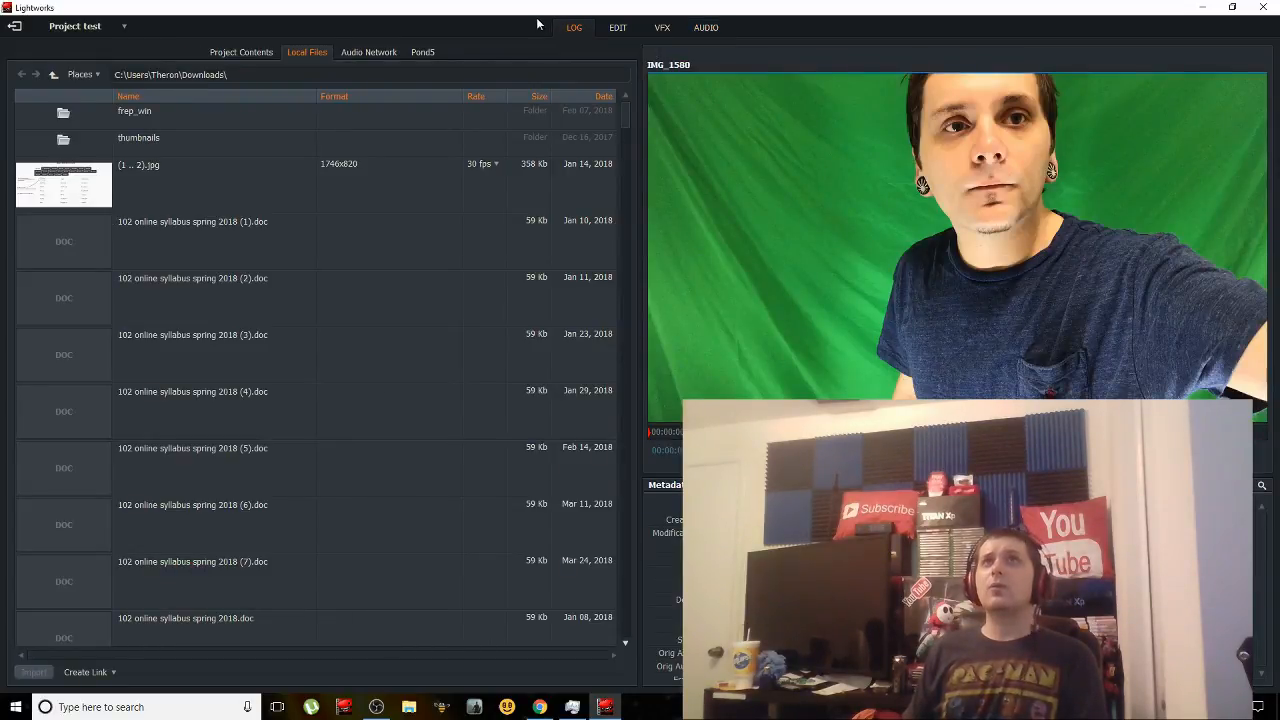
pyautogui.click(624, 33)
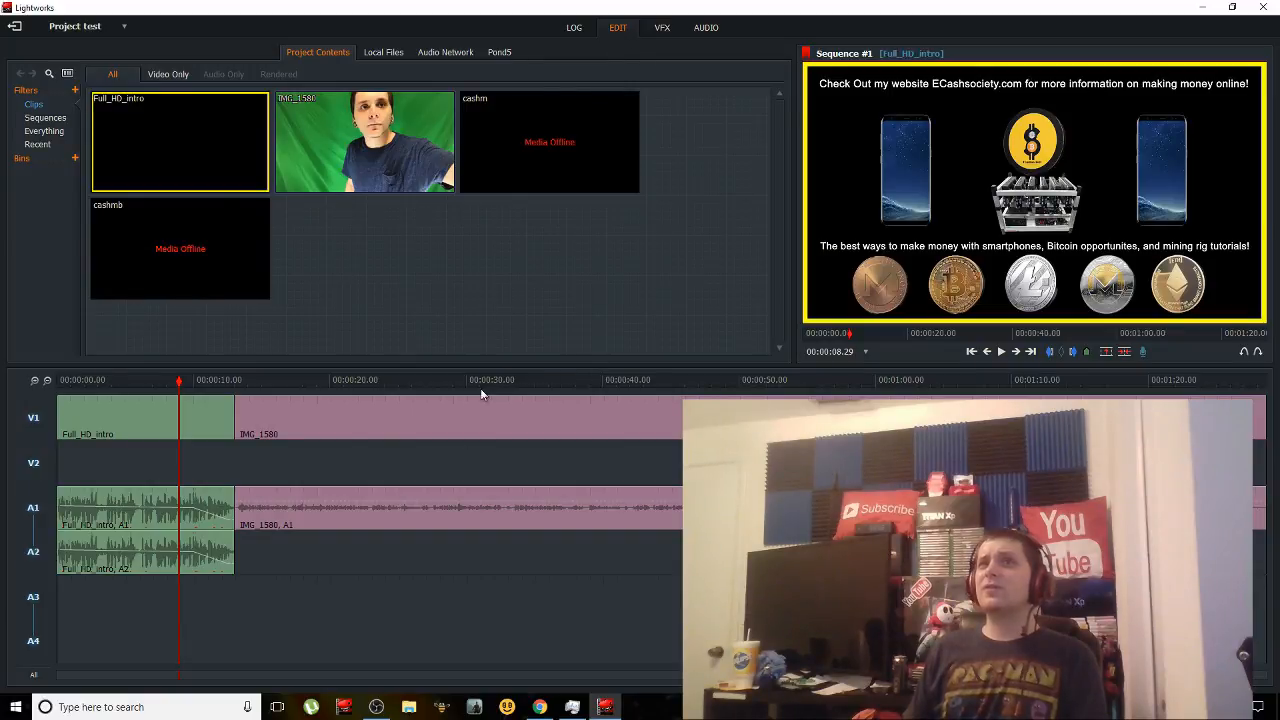